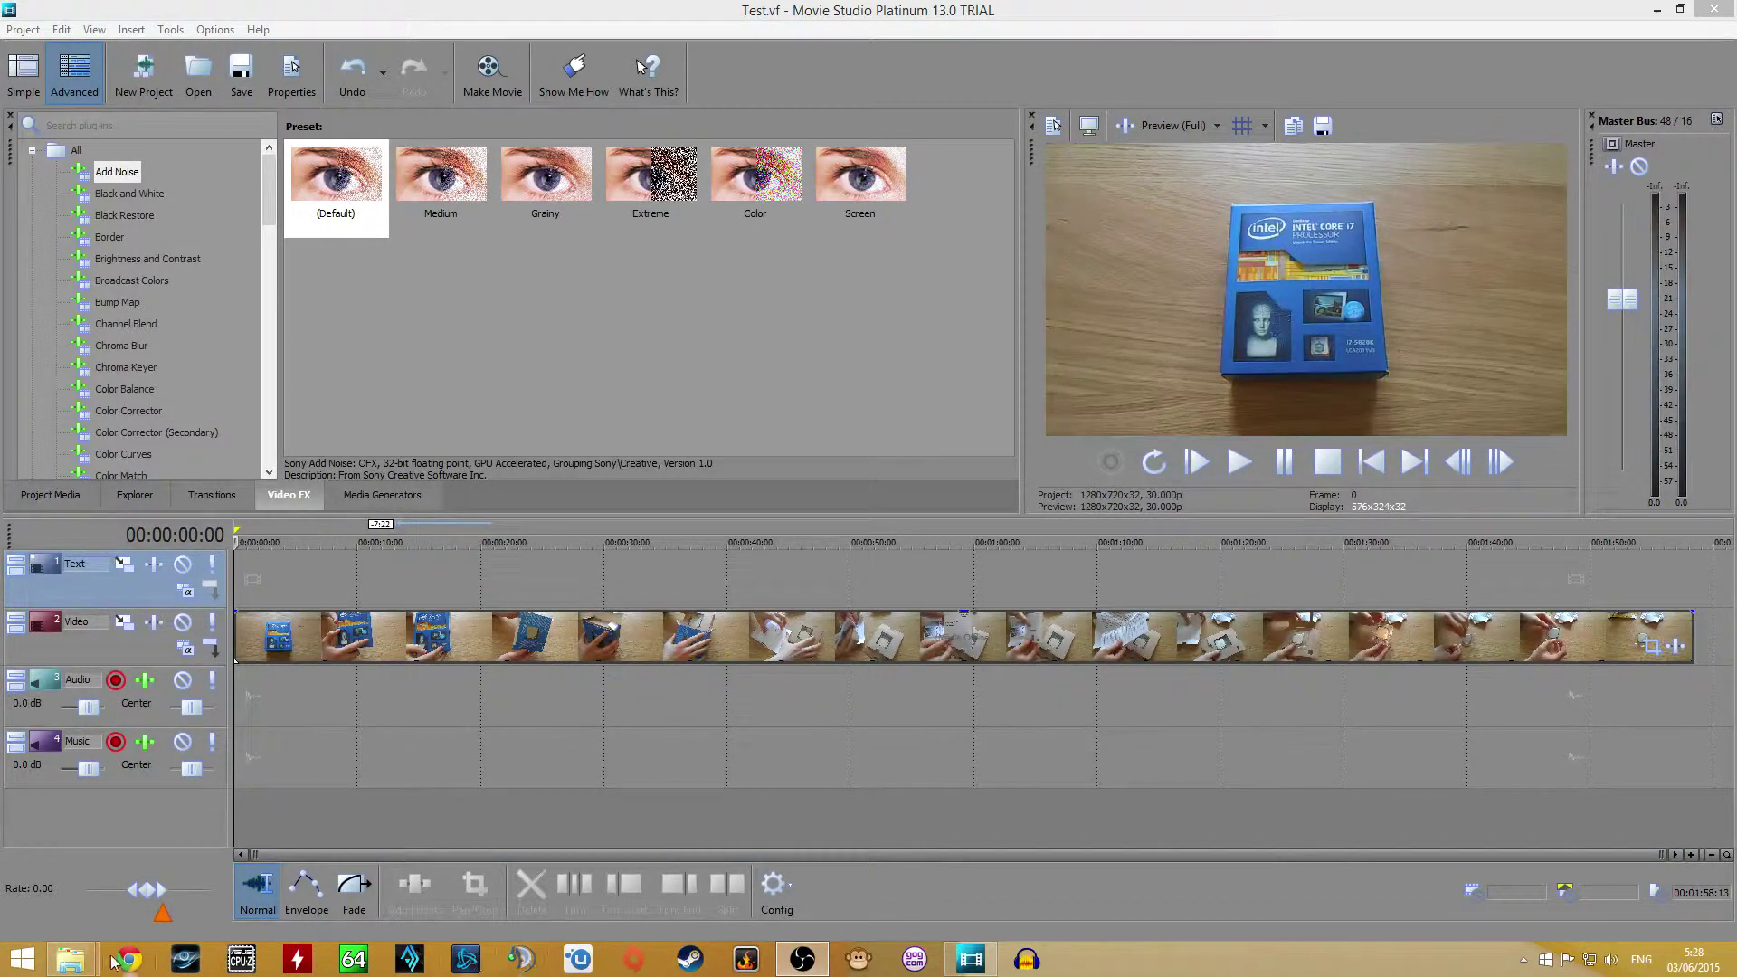
Open CPU Overview.mp4 from the taskbar so it plays in GOM Player
{"action": "mouse_move", "coordinate": [72, 959]}
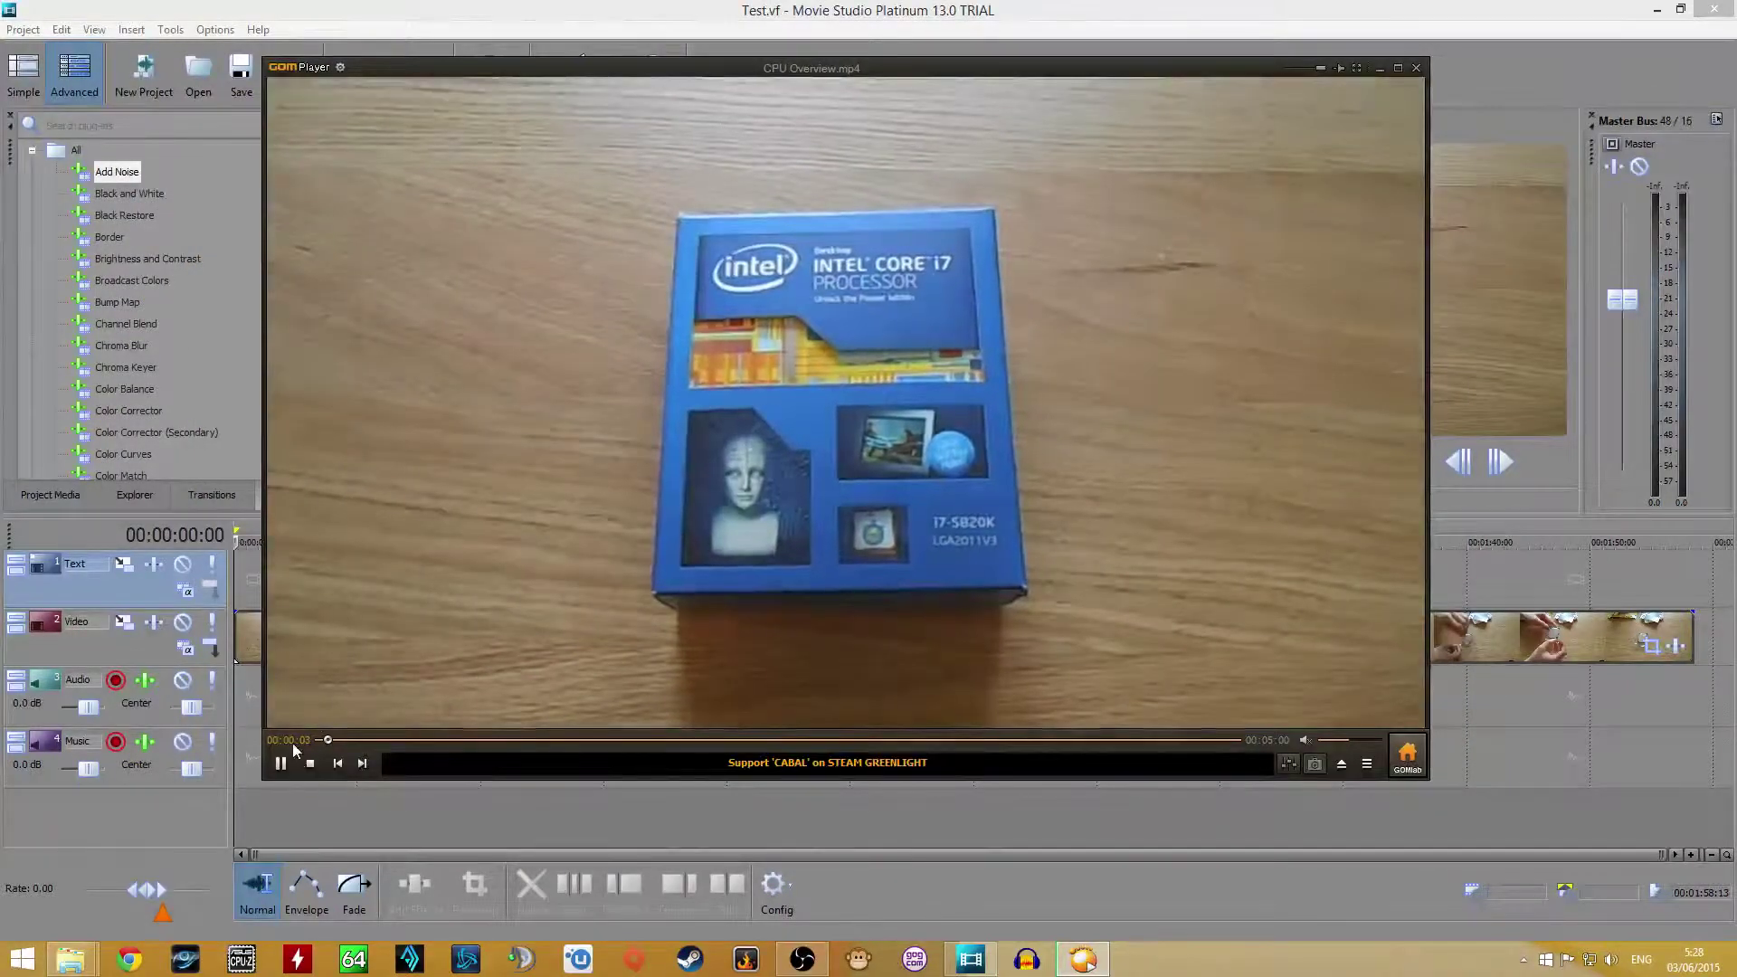
Pause the clip, skip ahead to 00:00:14, resume, and pause again near 00:00:35
{"action": "left_click", "coordinate": [298, 764]}
{"action": "left_click_drag", "start_coordinate": [333, 740], "coordinate": [375, 742]}
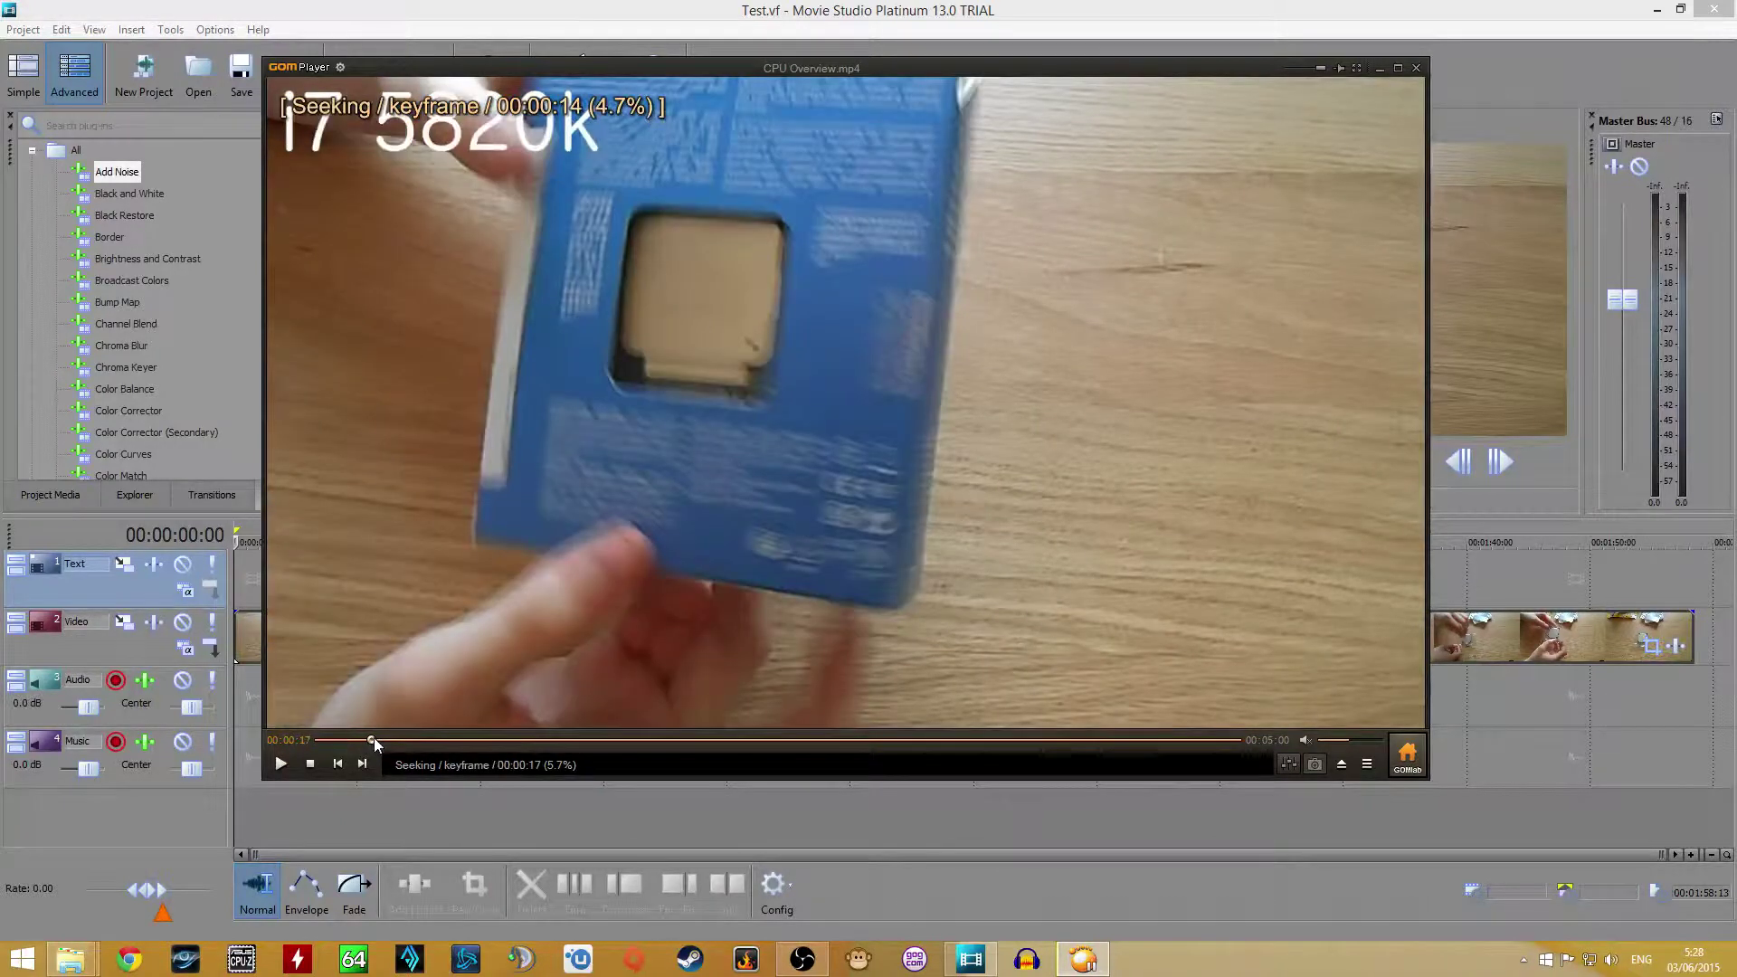
{"action": "left_click", "coordinate": [279, 764]}
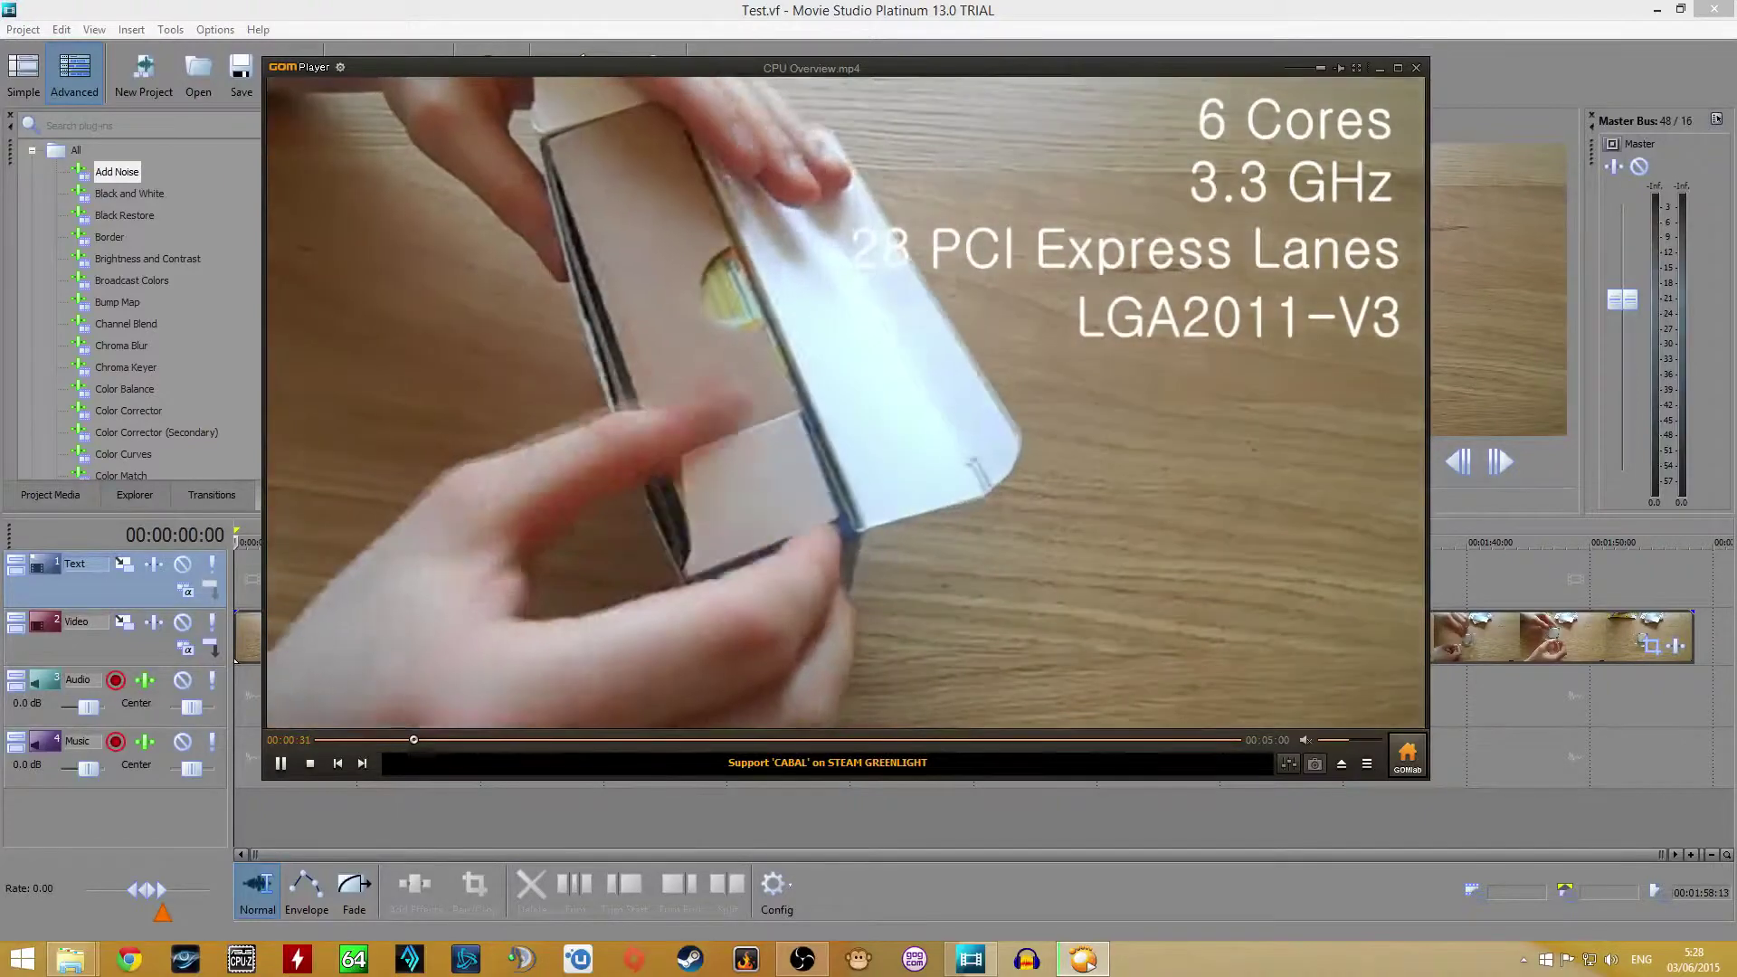
{"action": "left_click", "coordinate": [500, 689]}
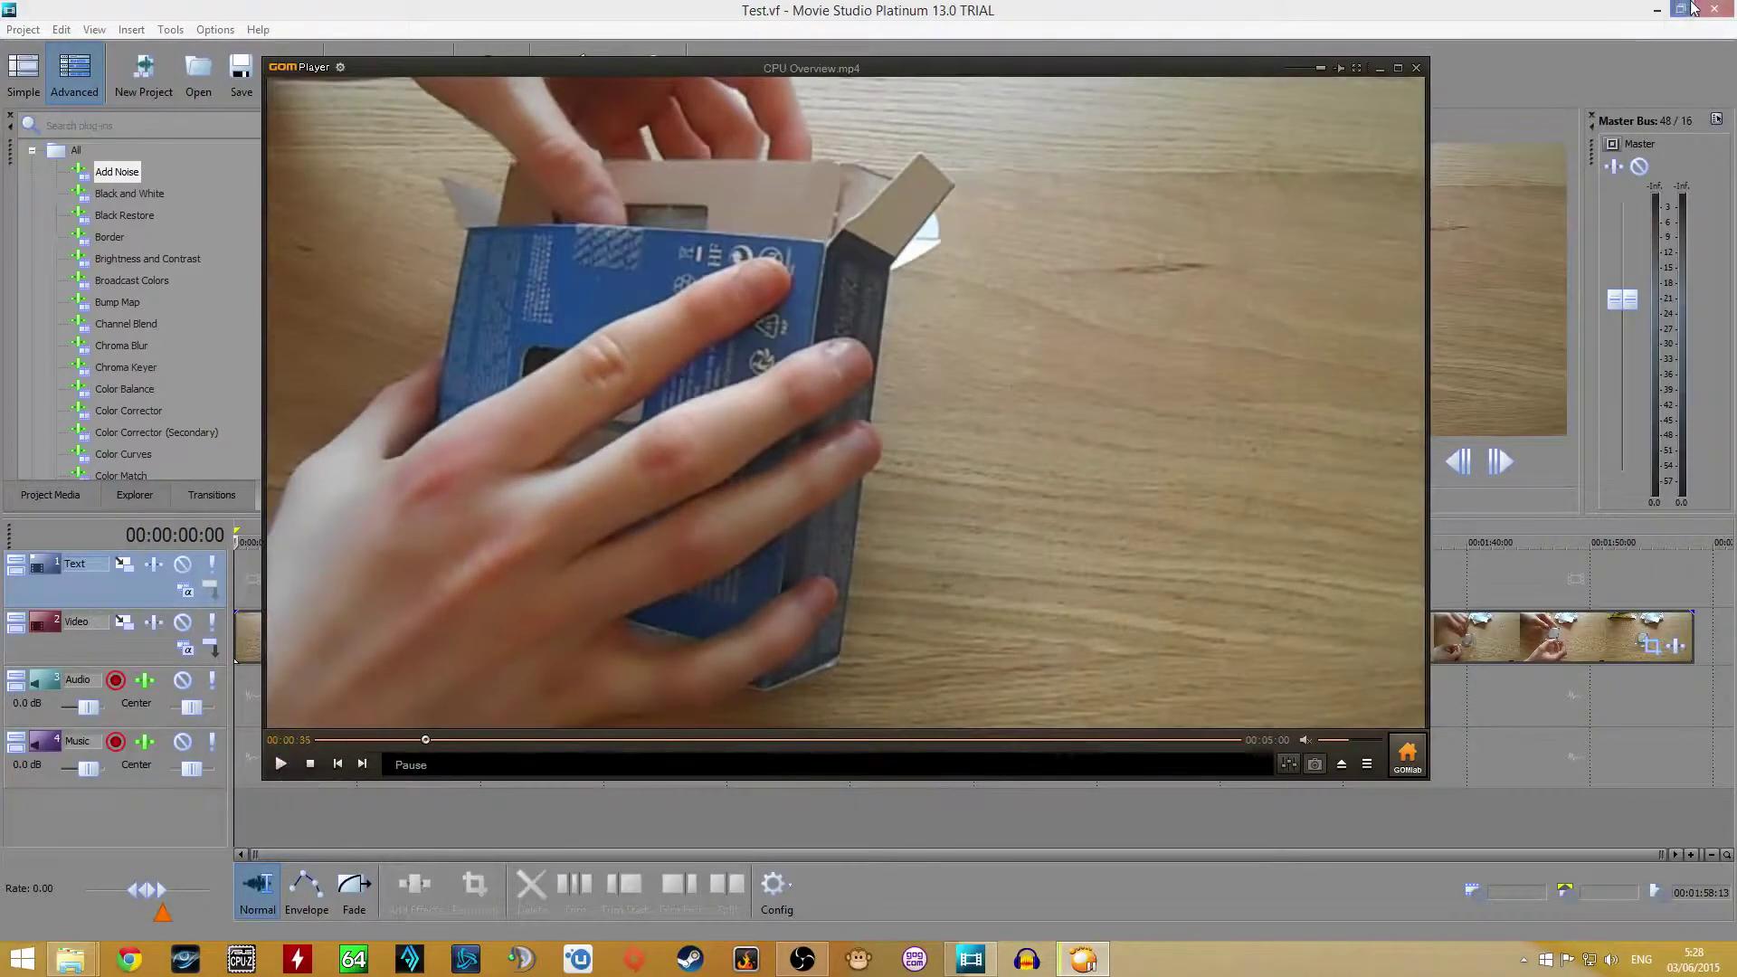
Return to Movie Studio and park the playhead at 00:00:08:02, where the box is held
{"action": "left_click", "coordinate": [1377, 68]}
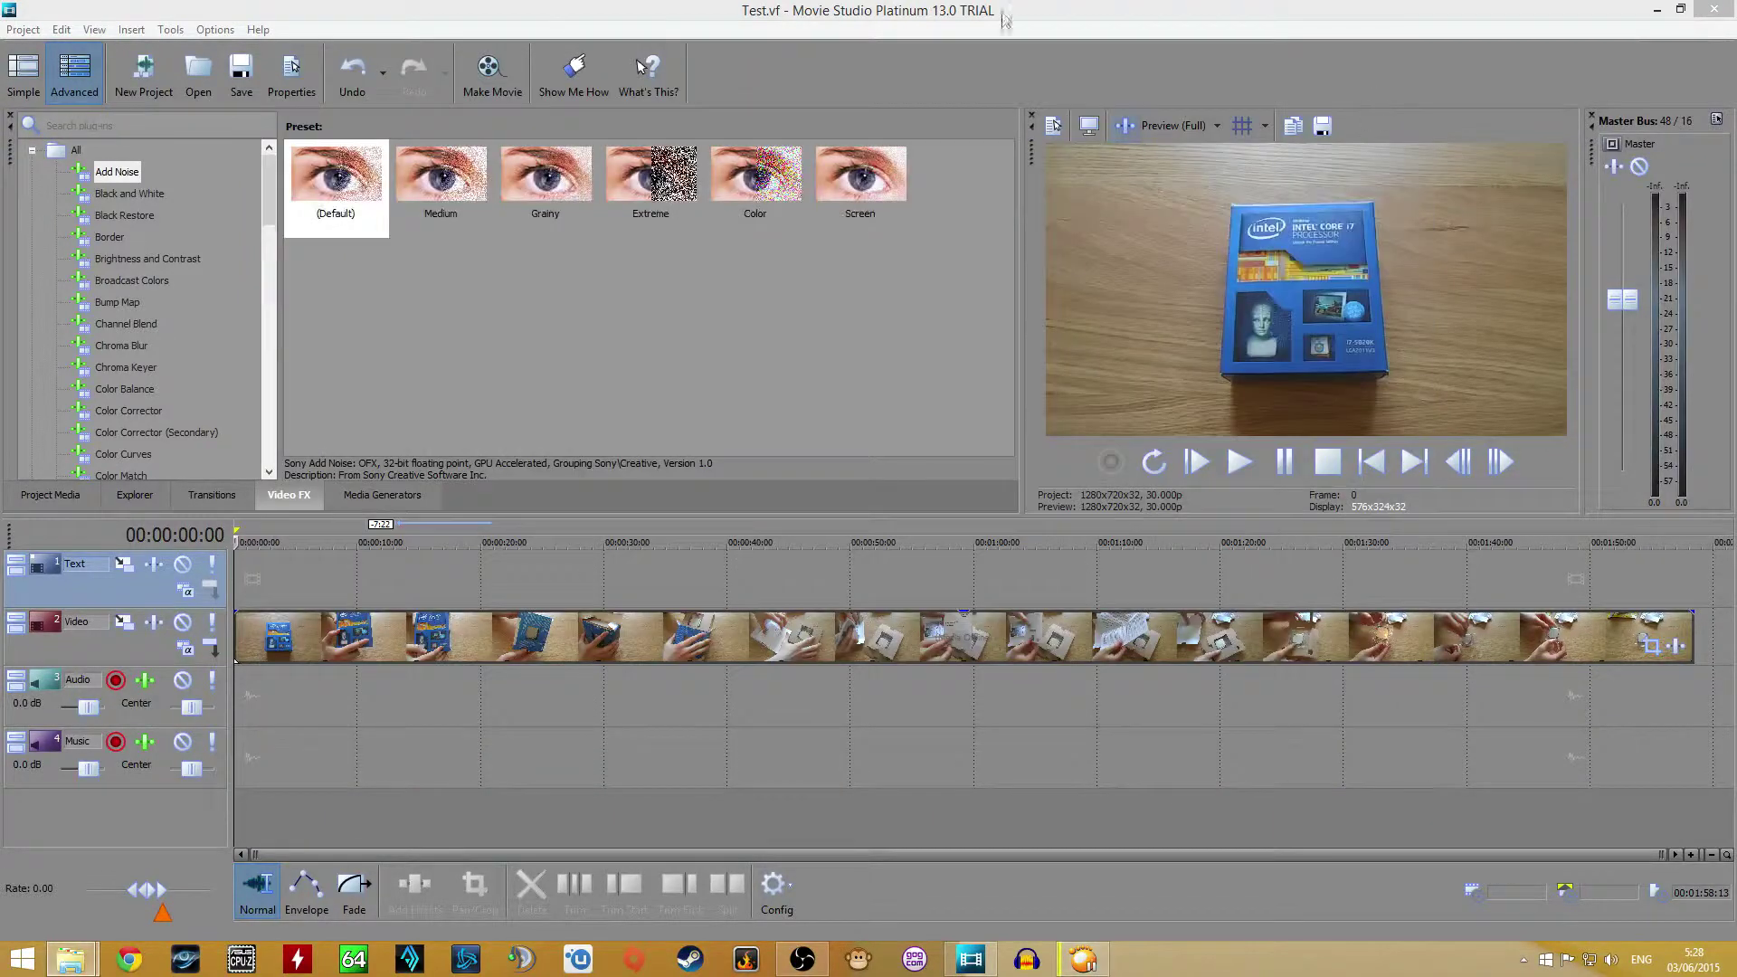
{"action": "left_click", "coordinate": [943, 12]}
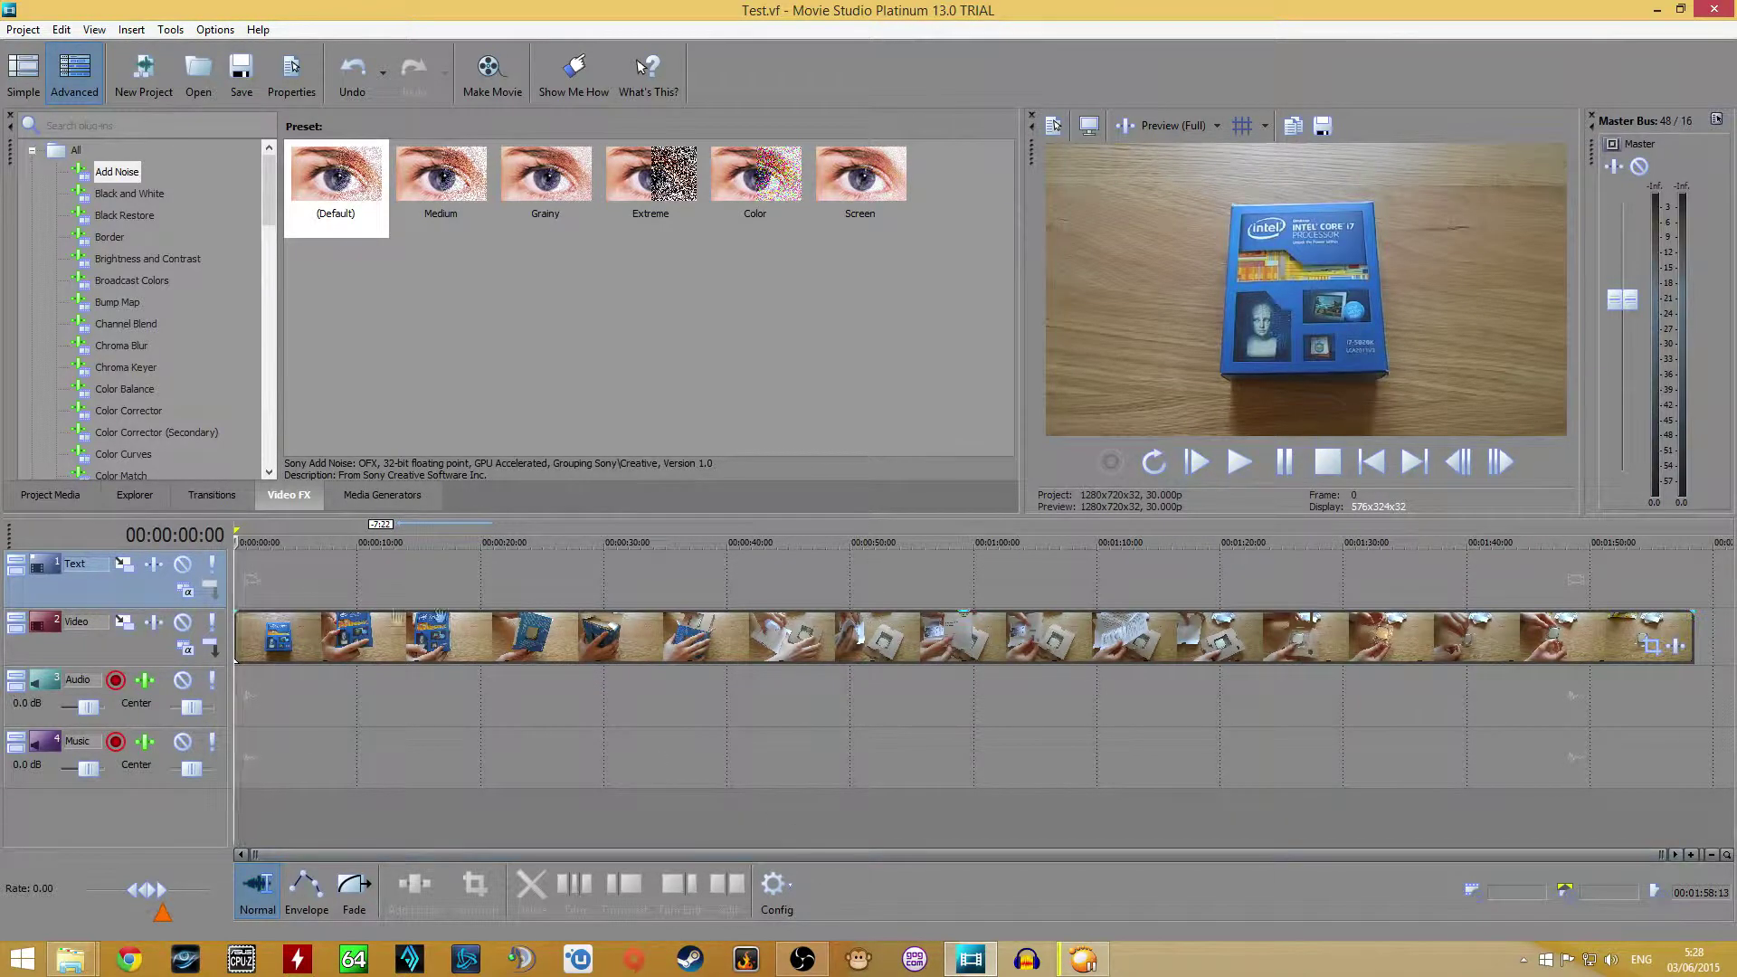
{"action": "mouse_move", "coordinate": [234, 541]}
{"action": "left_mouse_down"}
{"action": "mouse_move", "coordinate": [730, 576]}
{"action": "mouse_move", "coordinate": [845, 566]}
{"action": "mouse_move", "coordinate": [238, 535]}
{"action": "left_mouse_up"}
{"action": "left_click", "coordinate": [248, 541]}
{"action": "left_click_drag", "start_coordinate": [248, 541], "coordinate": [335, 543]}
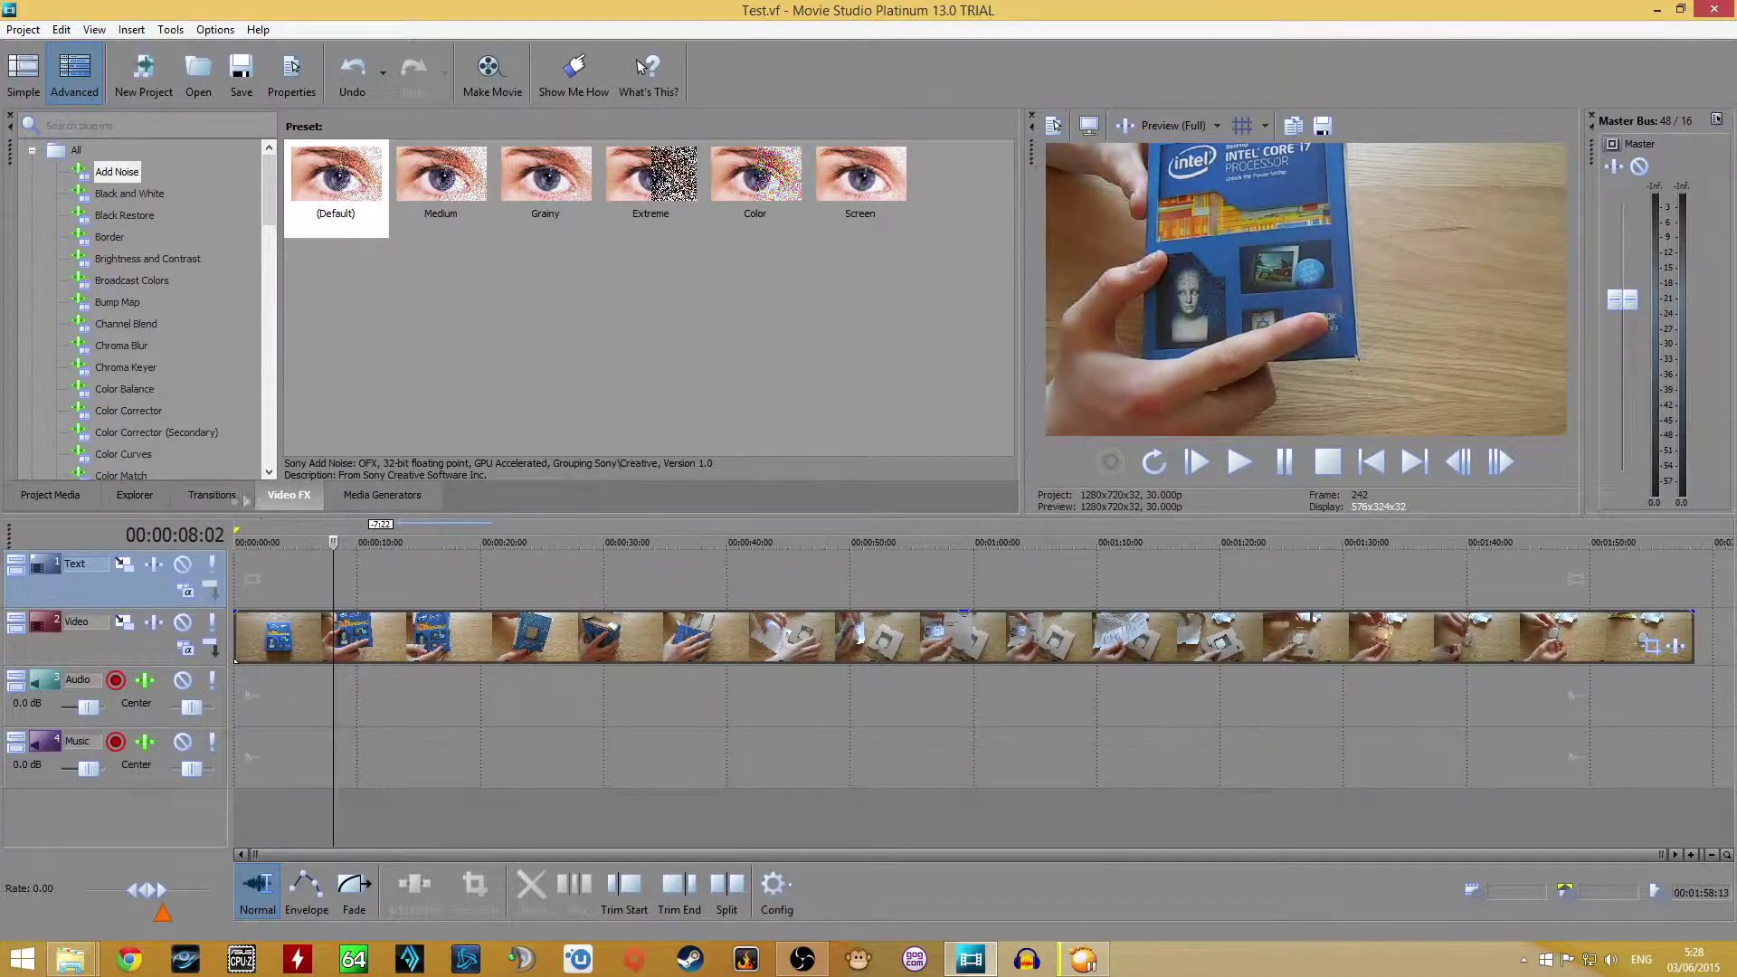
{"action": "left_click", "coordinate": [223, 500]}
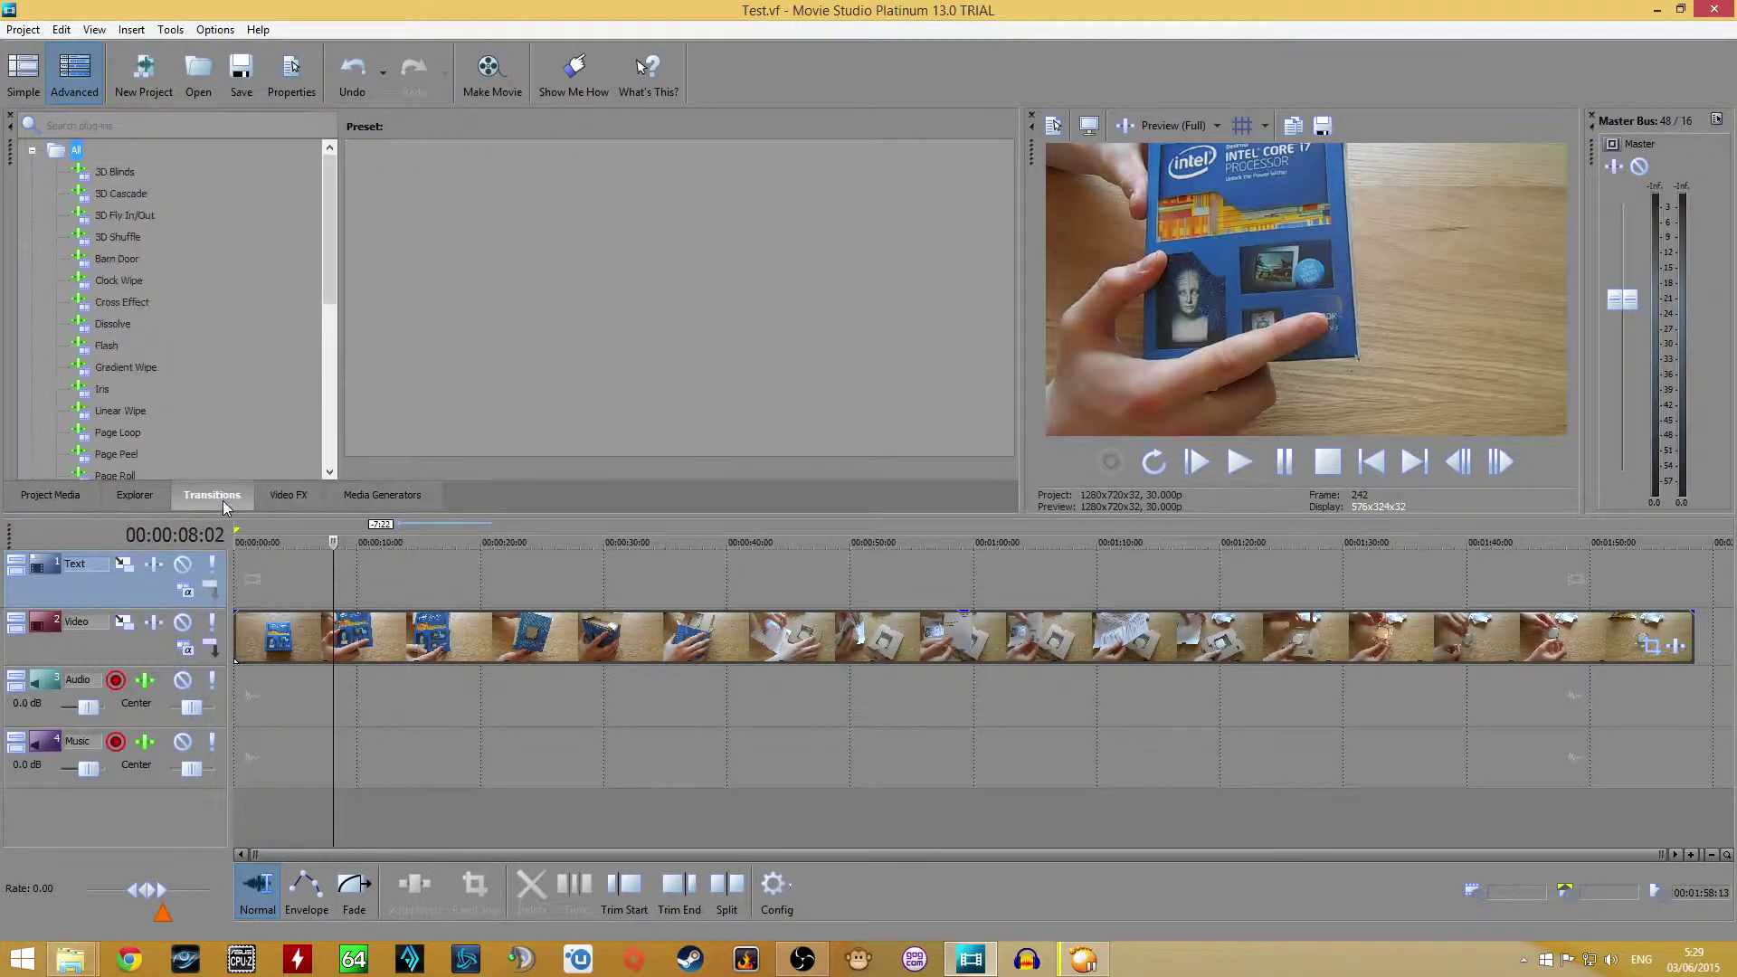
Show the Media Generators and bring up the Titles & Text presets
{"action": "left_click", "coordinate": [300, 494]}
{"action": "left_click", "coordinate": [371, 498]}
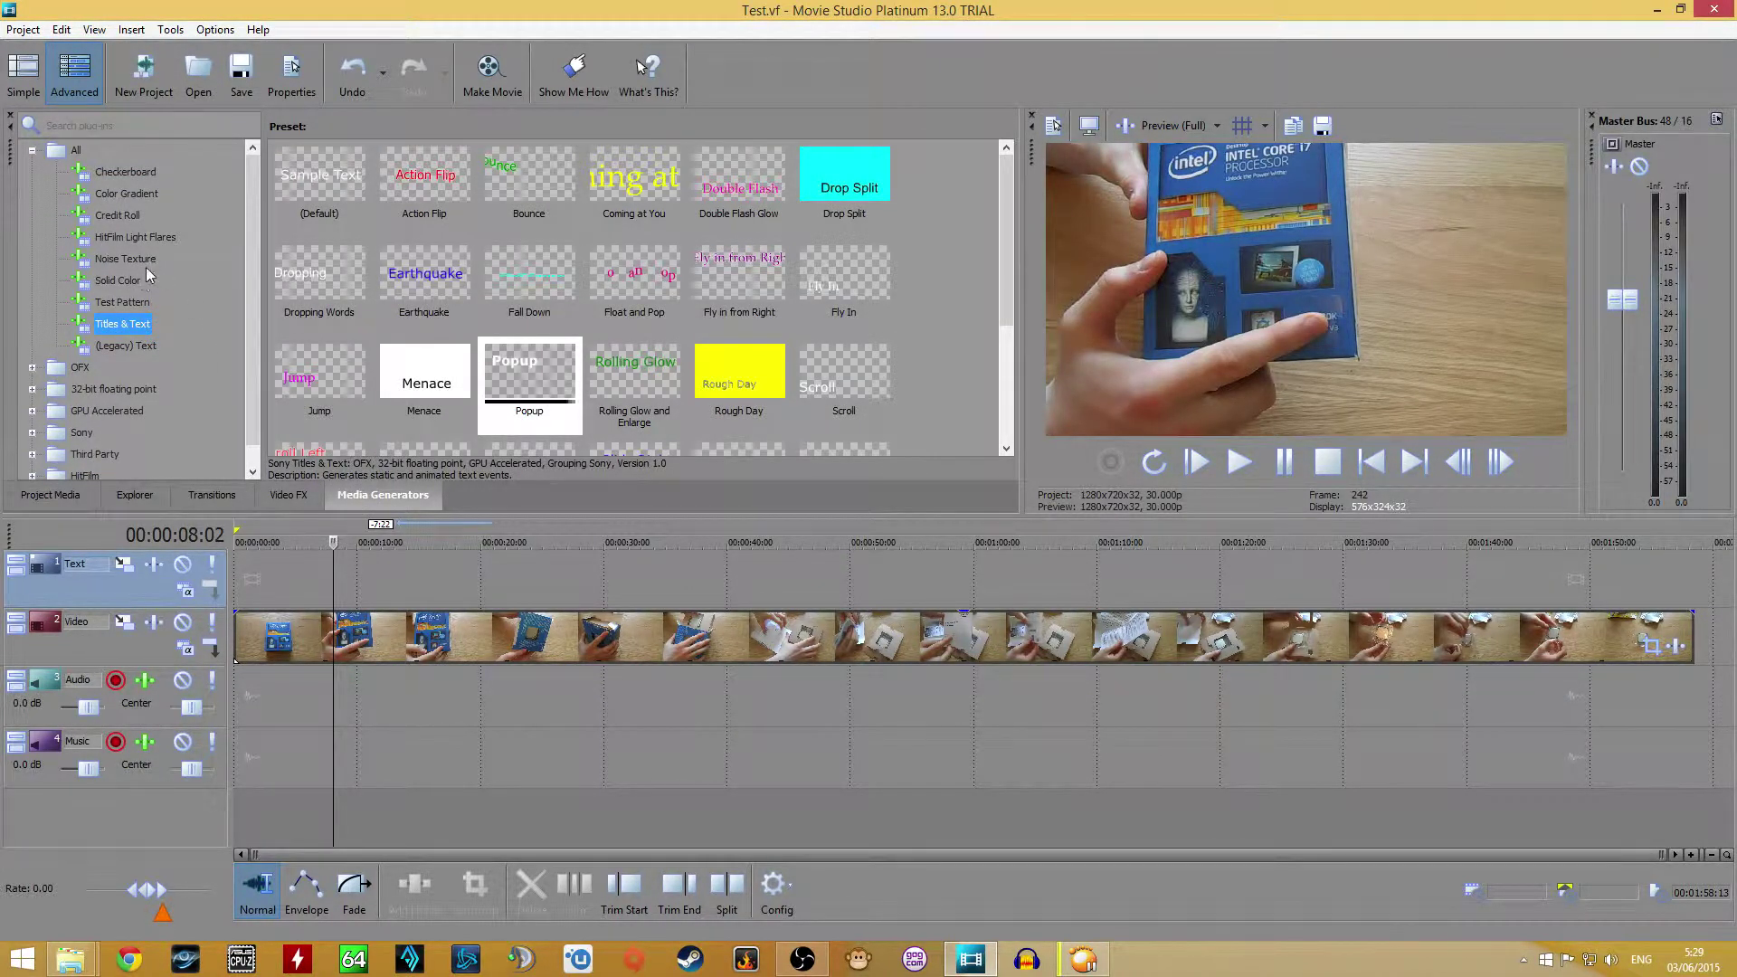
{"action": "scroll", "coordinate": [119, 367], "scroll_direction": "down", "scroll_amount": 1}
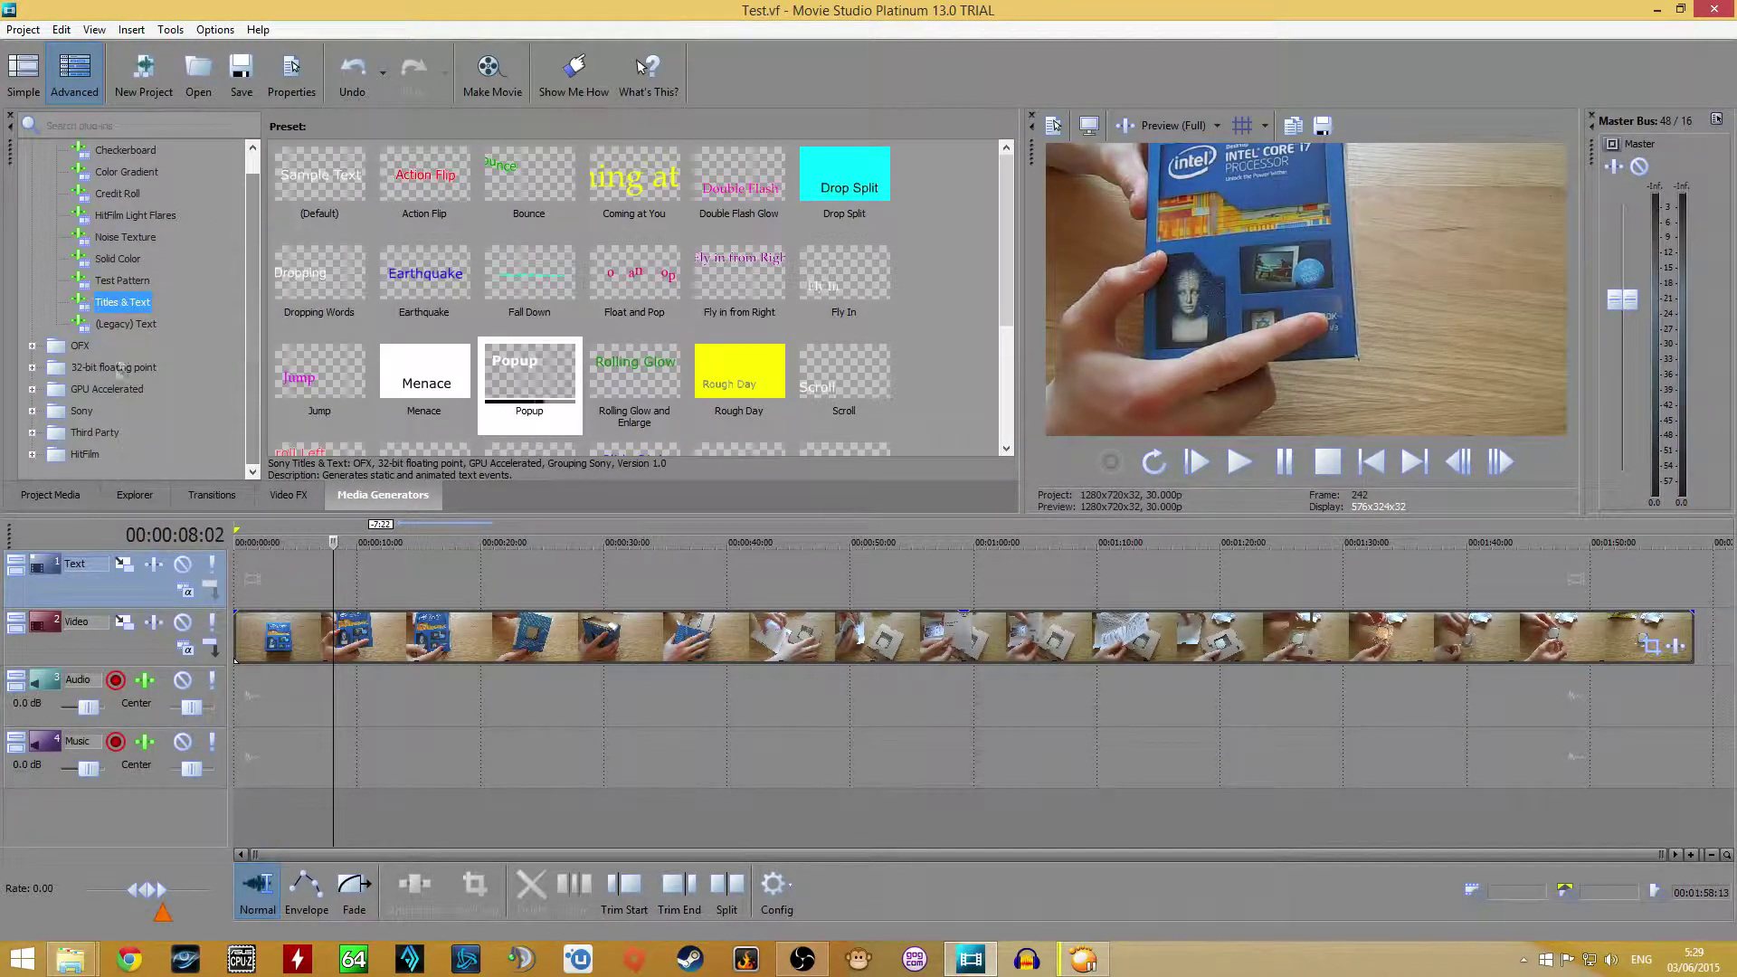
{"action": "scroll", "coordinate": [99, 349], "scroll_direction": "up", "scroll_amount": 1}
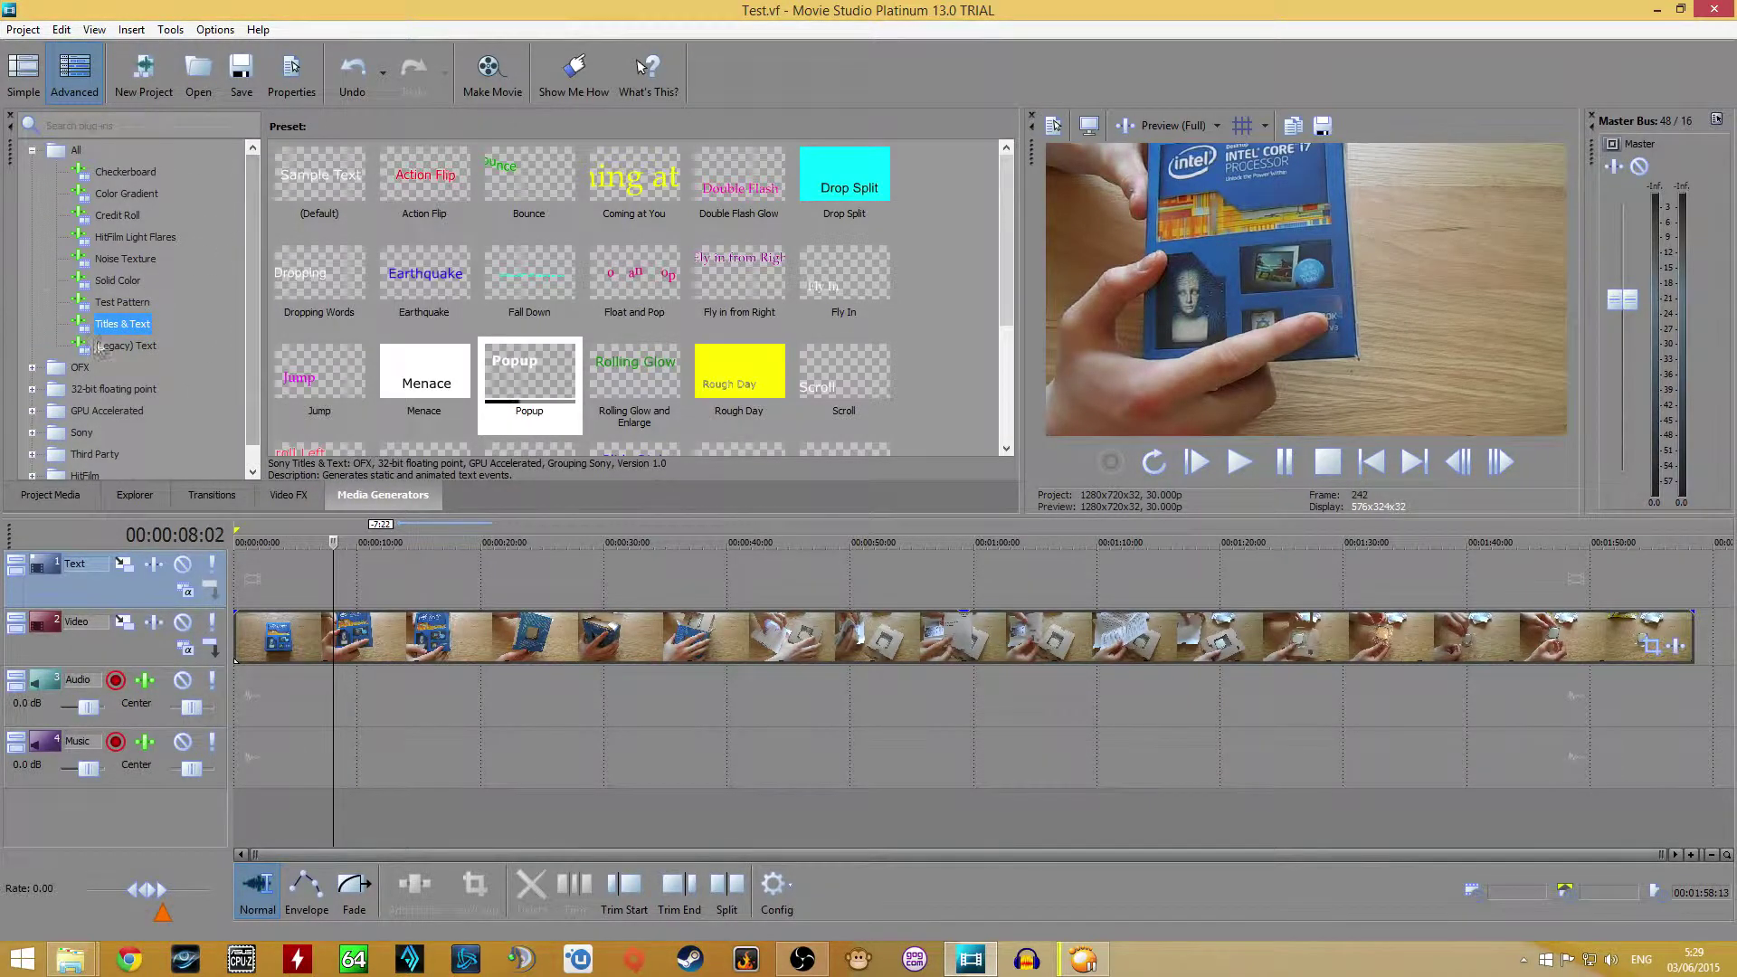
{"action": "left_click", "coordinate": [111, 306]}
{"action": "left_click", "coordinate": [134, 328]}
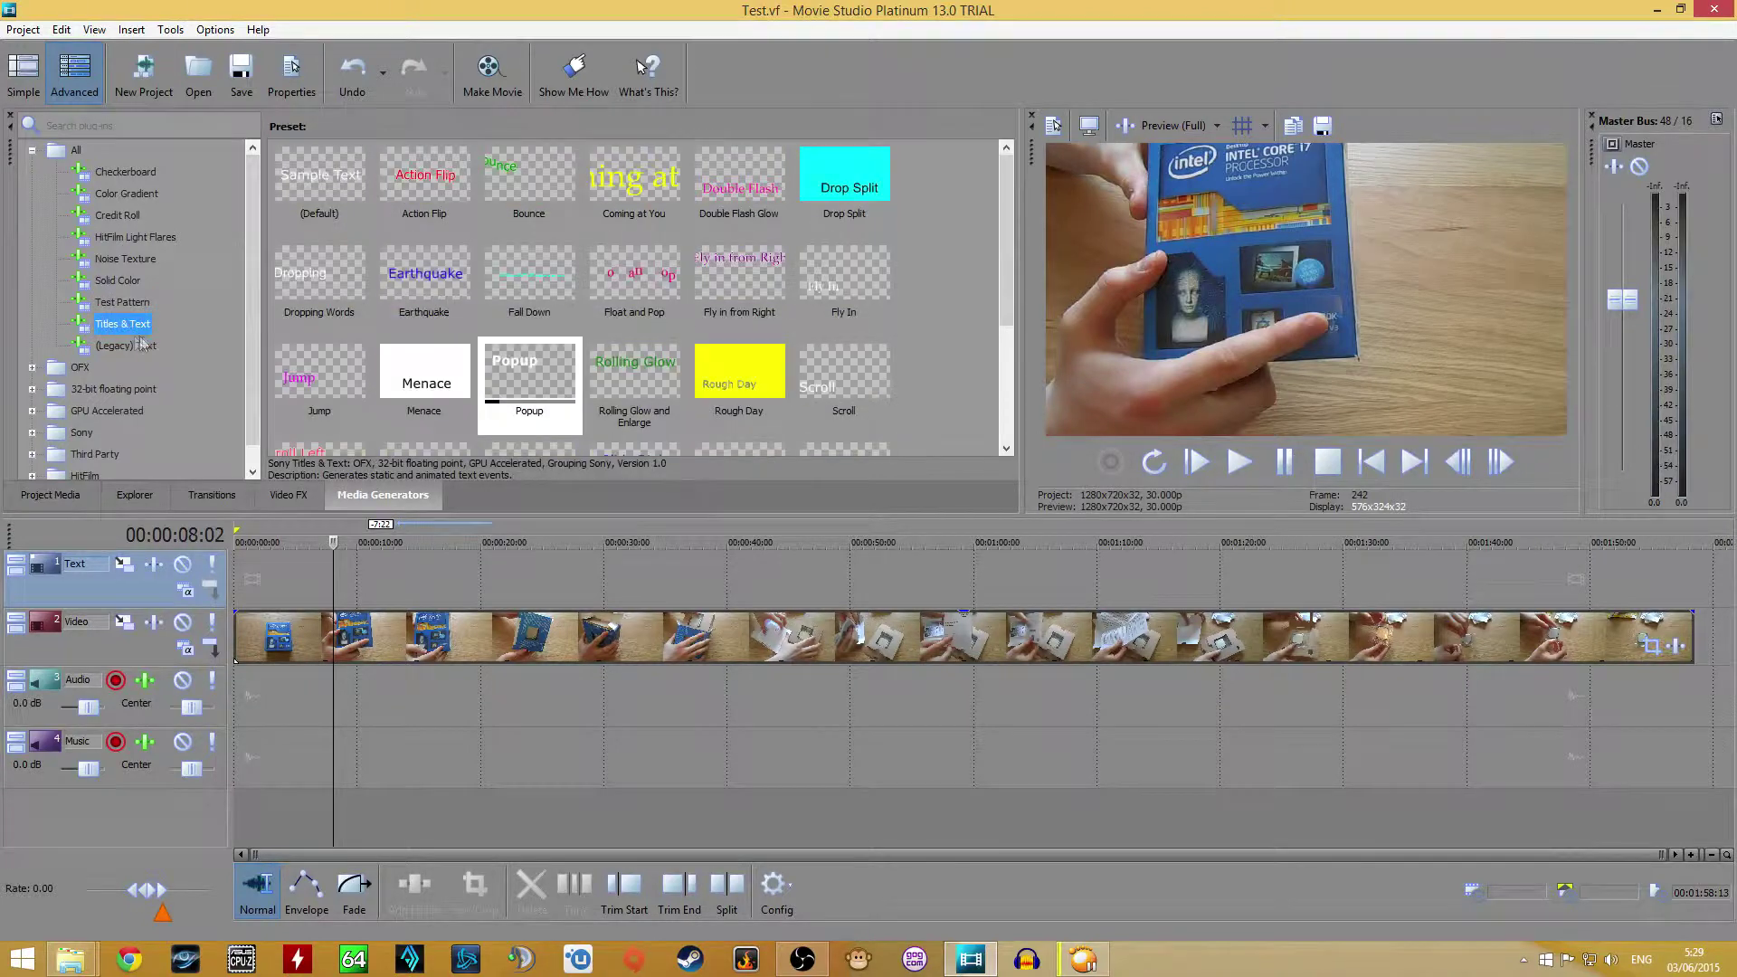
Preview Float and Pop, Action Flip and Slide Down, then pick the Popup animation
{"action": "left_click", "coordinate": [604, 276]}
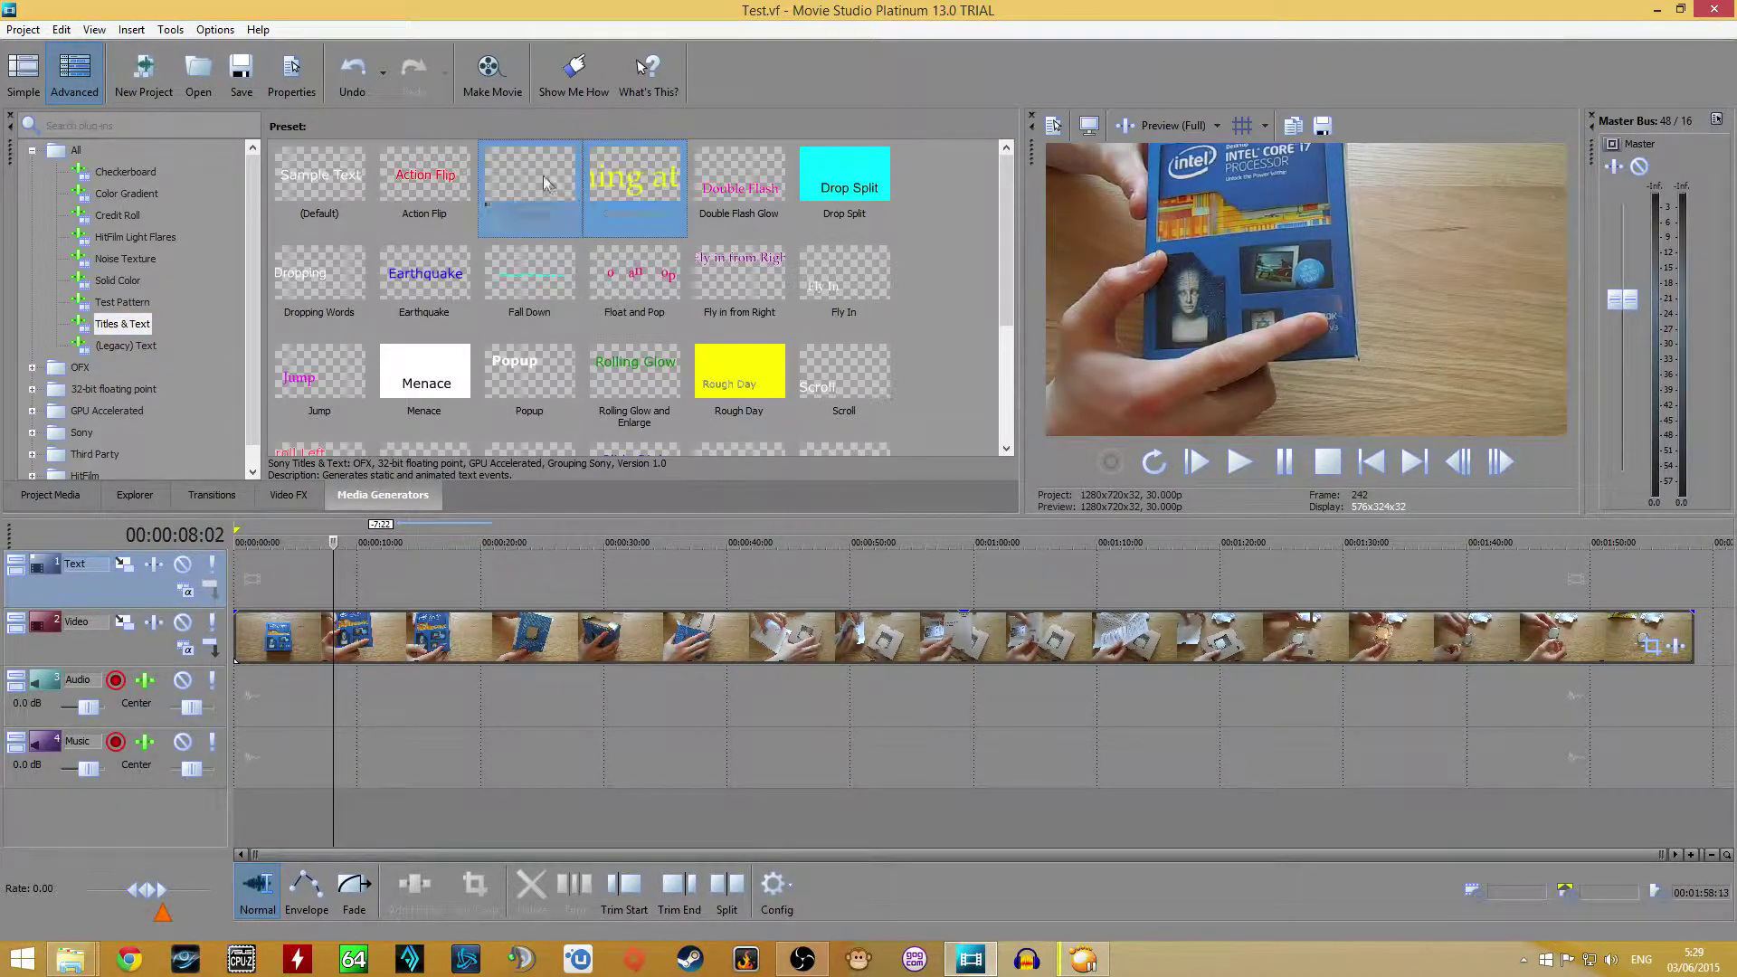
{"action": "left_click", "coordinate": [426, 181]}
{"action": "left_click_drag", "start_coordinate": [1011, 220], "coordinate": [1009, 272]}
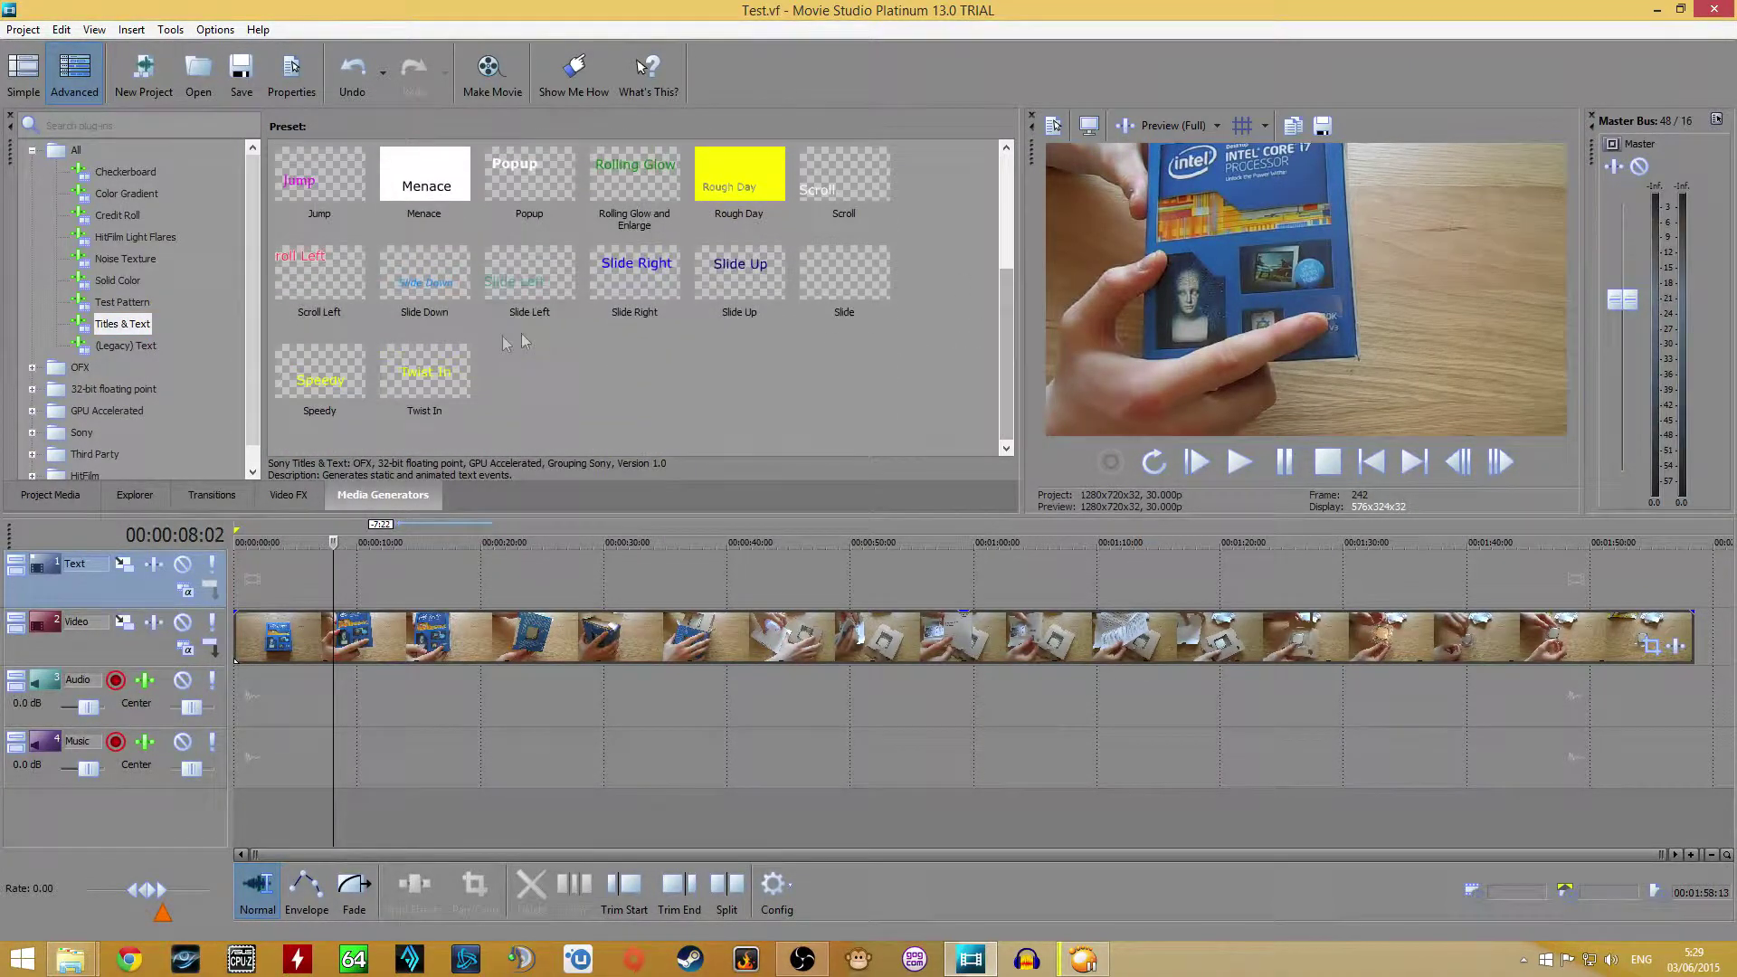
{"action": "left_click", "coordinate": [425, 371]}
{"action": "left_click_drag", "start_coordinate": [1010, 351], "coordinate": [1010, 237]}
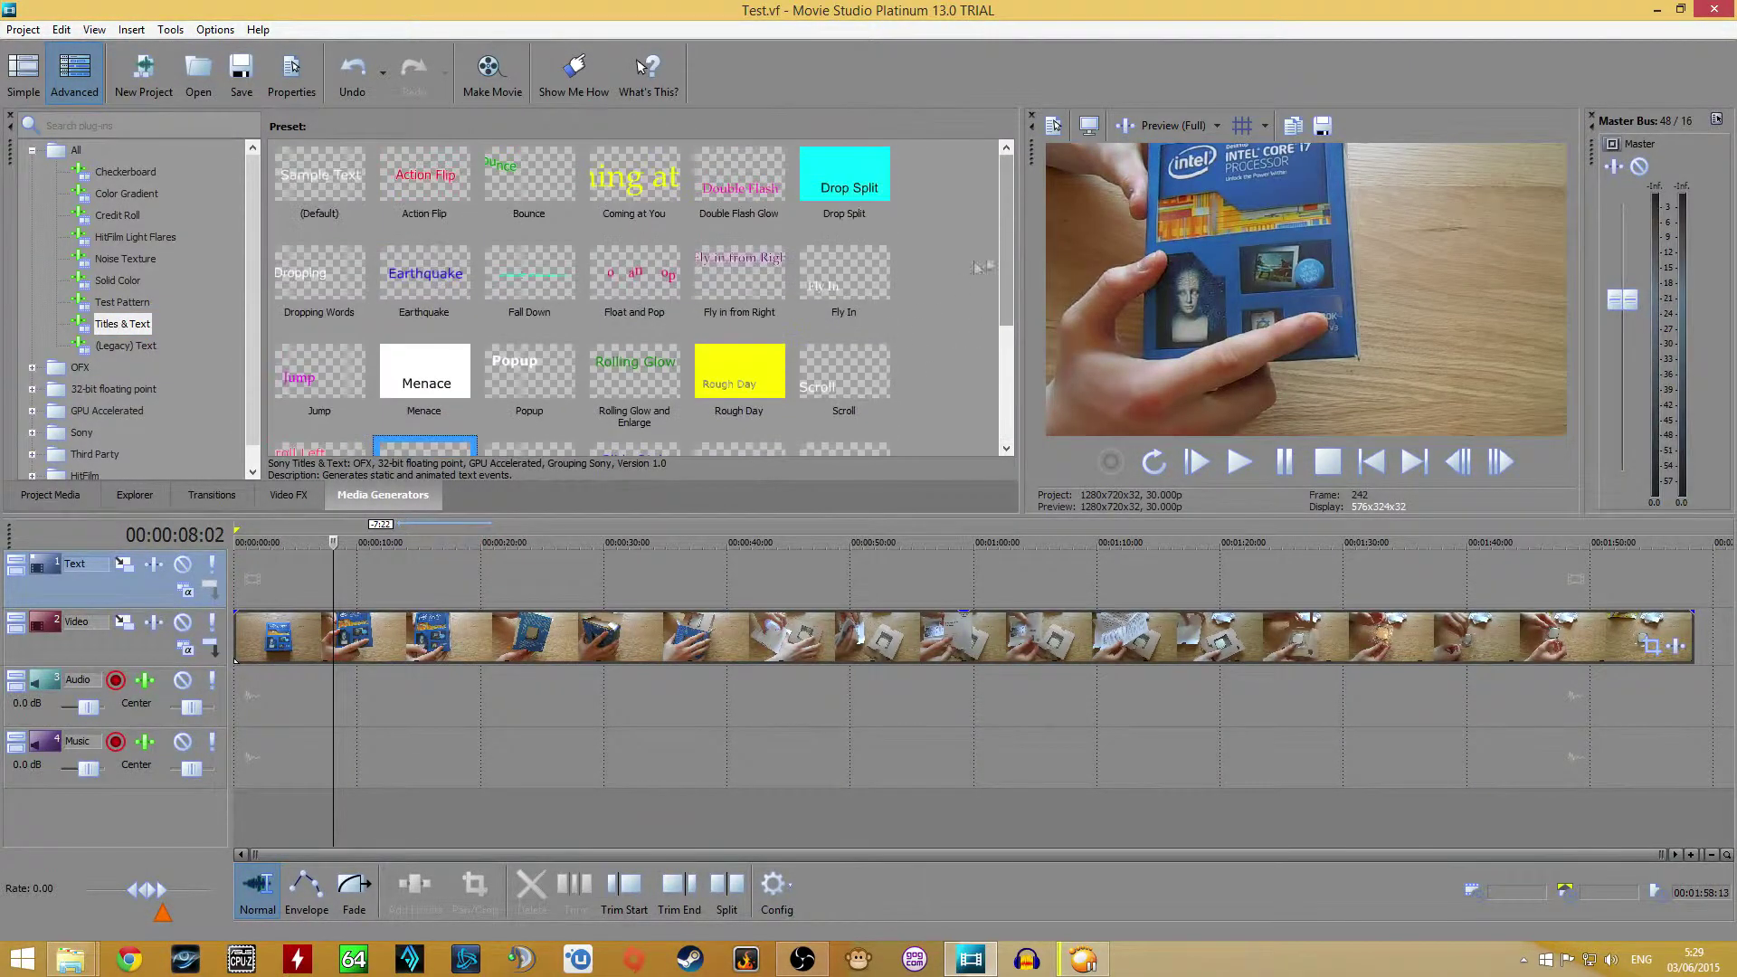
{"action": "left_click", "coordinate": [540, 371]}
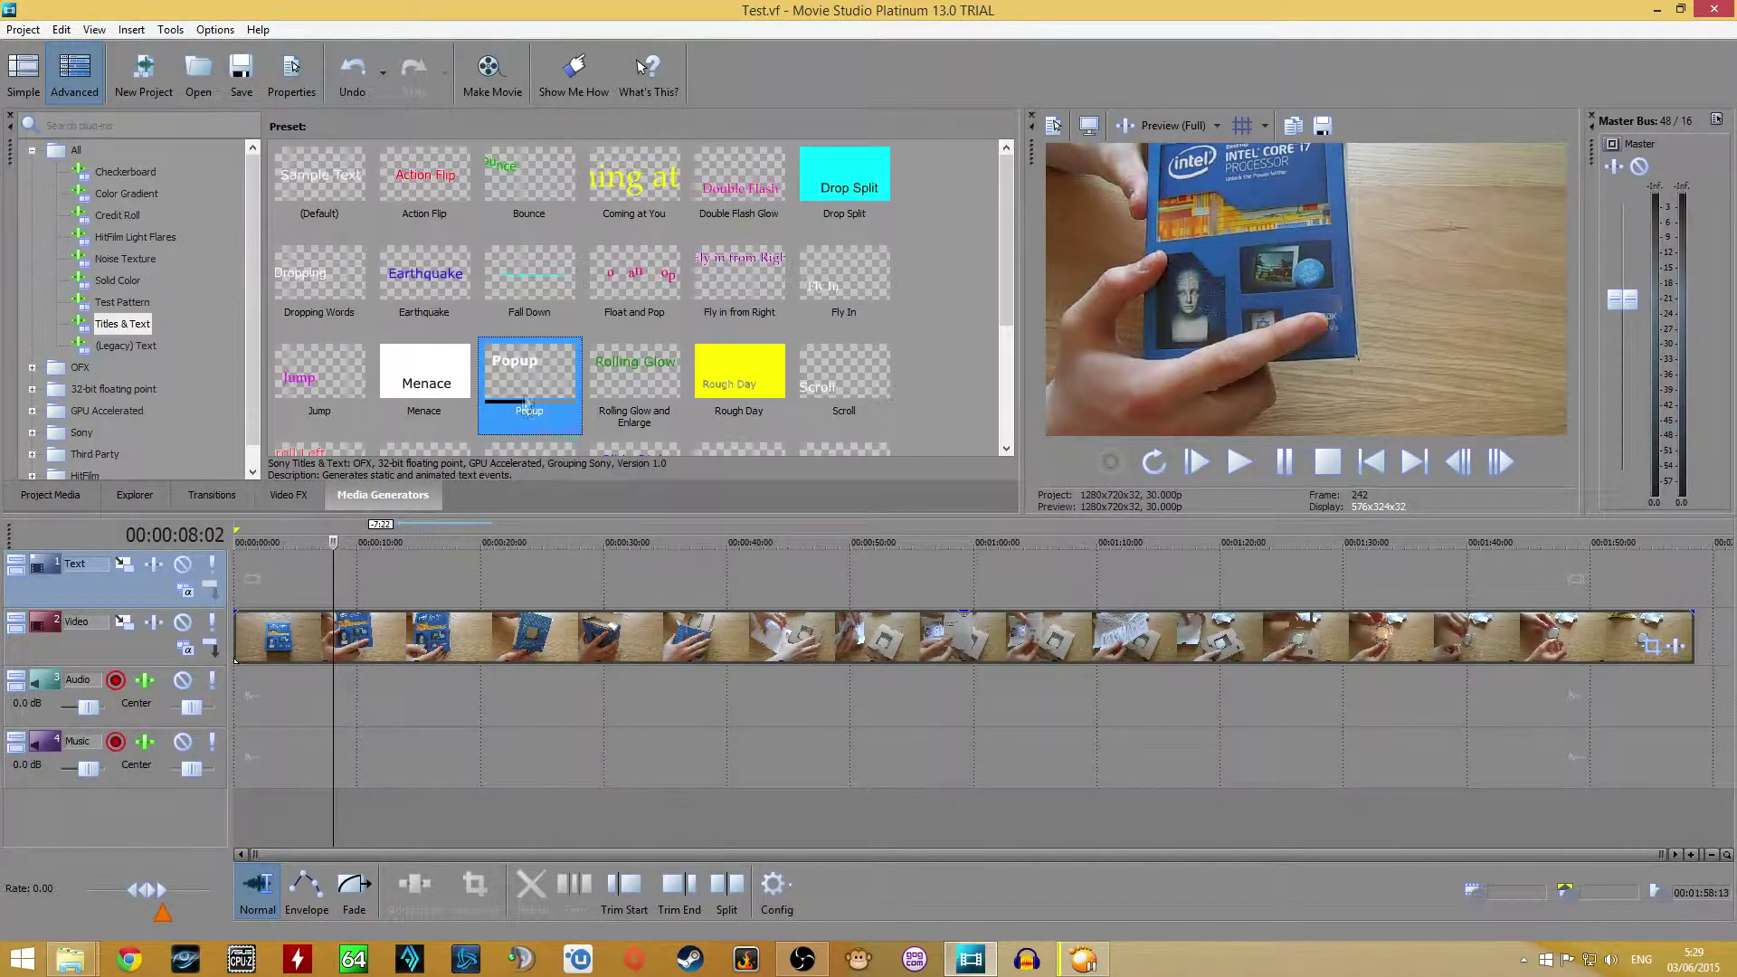
{"action": "left_click_drag", "start_coordinate": [528, 404], "coordinate": [360, 568]}
Drop Popup onto the Text track and replace its placeholder text with 'Item 1'
{"action": "left_click_drag", "start_coordinate": [484, 500], "coordinate": [361, 572]}
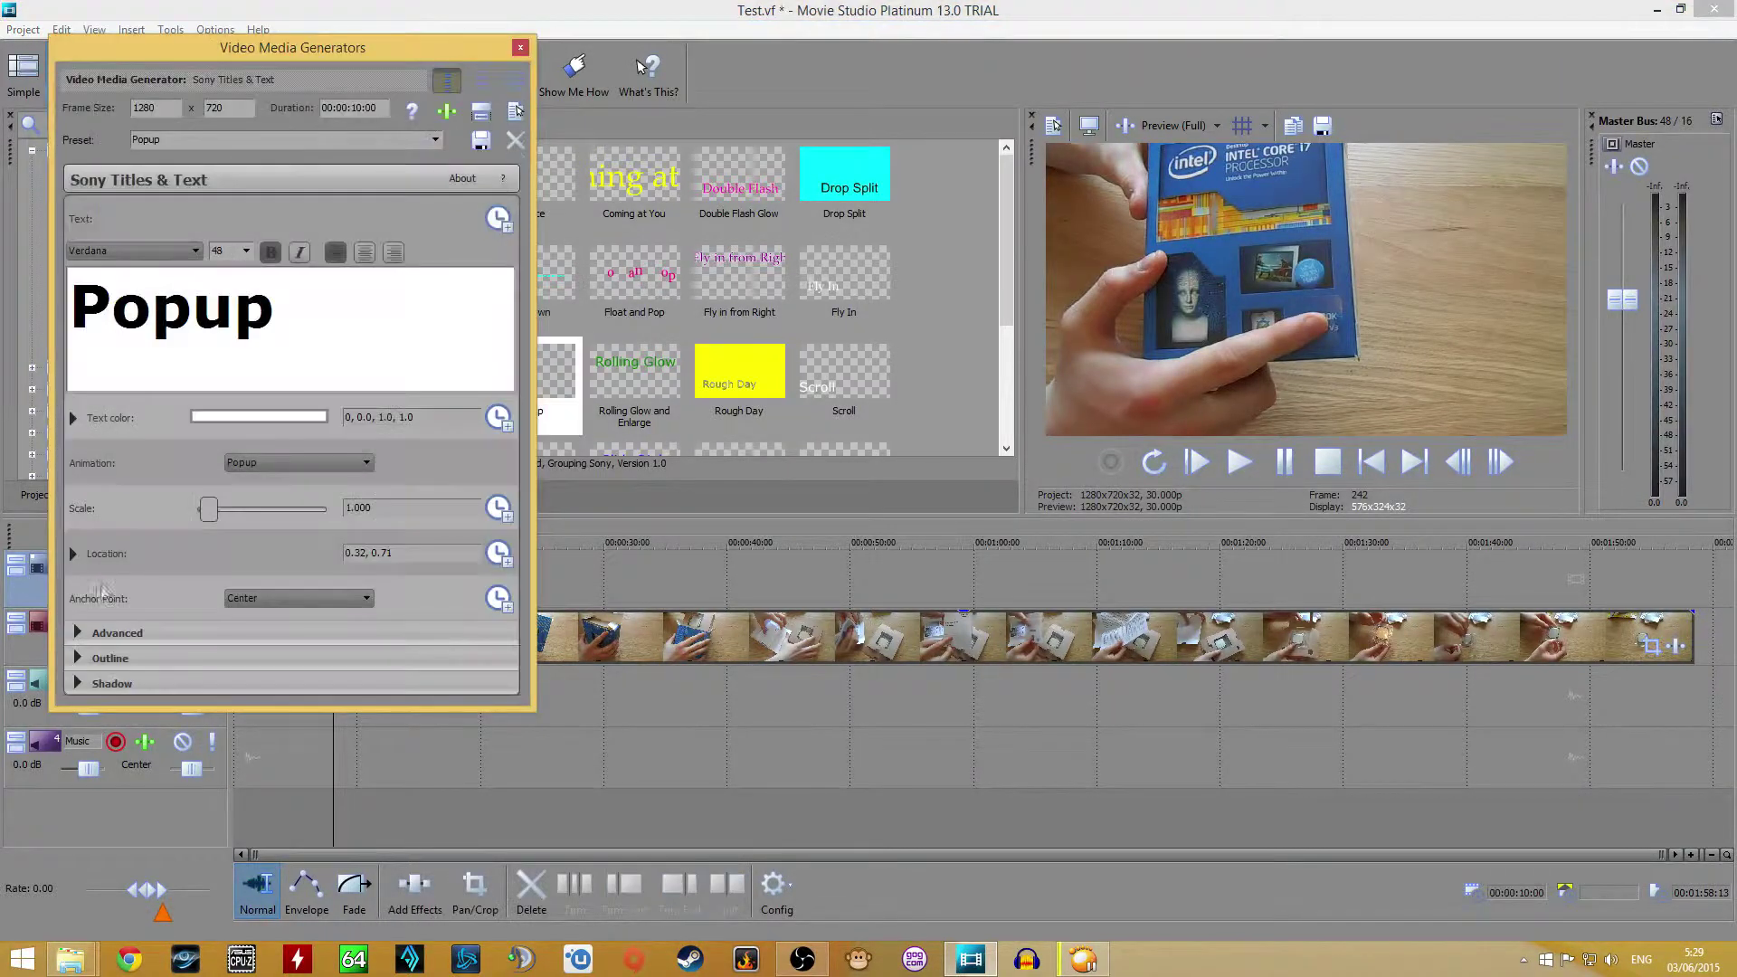
{"action": "left_click_drag", "start_coordinate": [283, 53], "coordinate": [352, 110]}
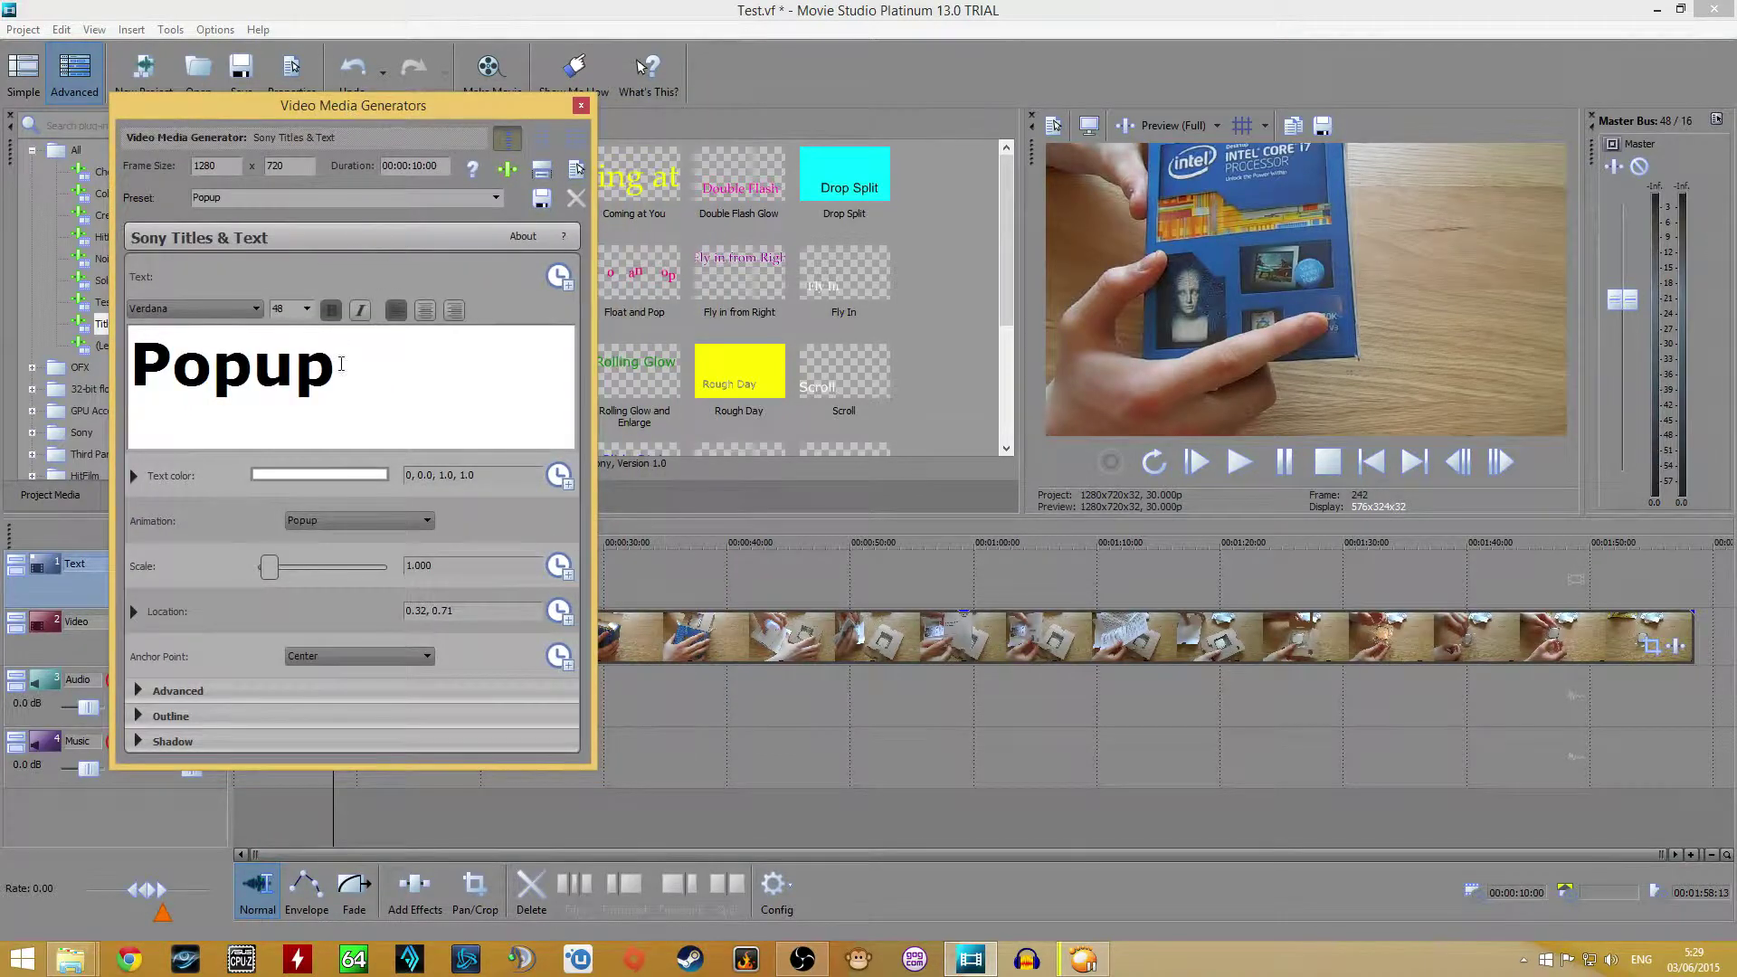
{"action": "double_click", "coordinate": [245, 369]}
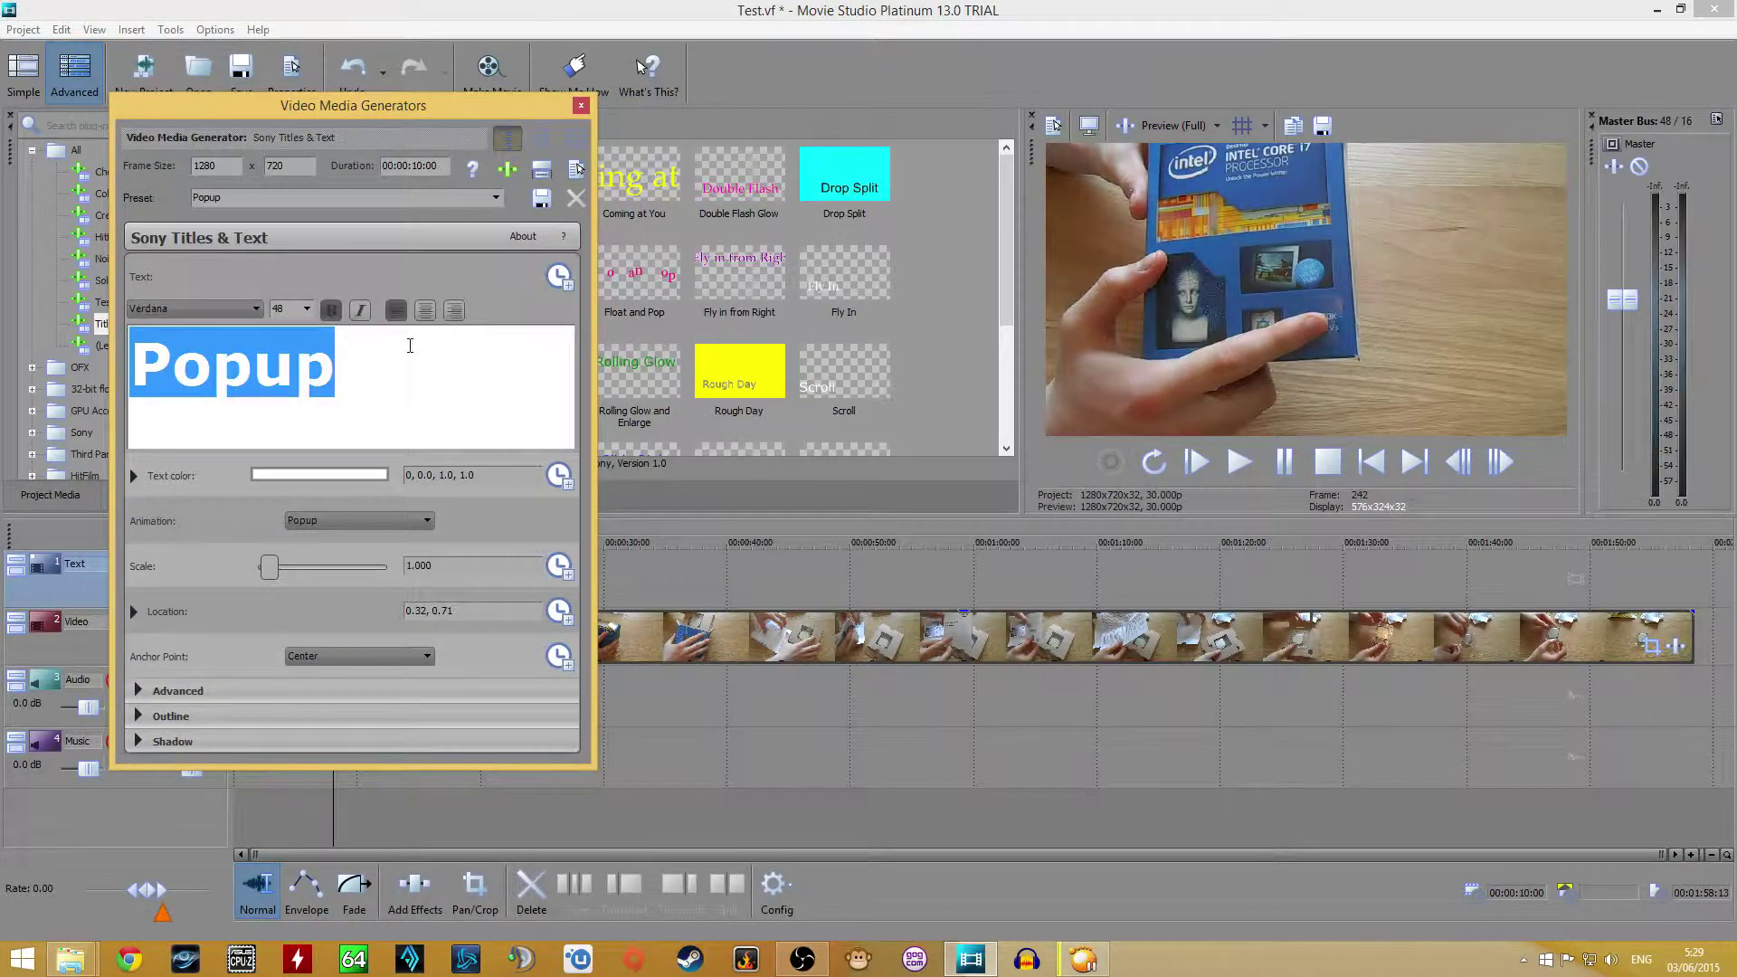
{"action": "key", "text": "BackSpace"}
{"action": "type", "text": "Item 1"}
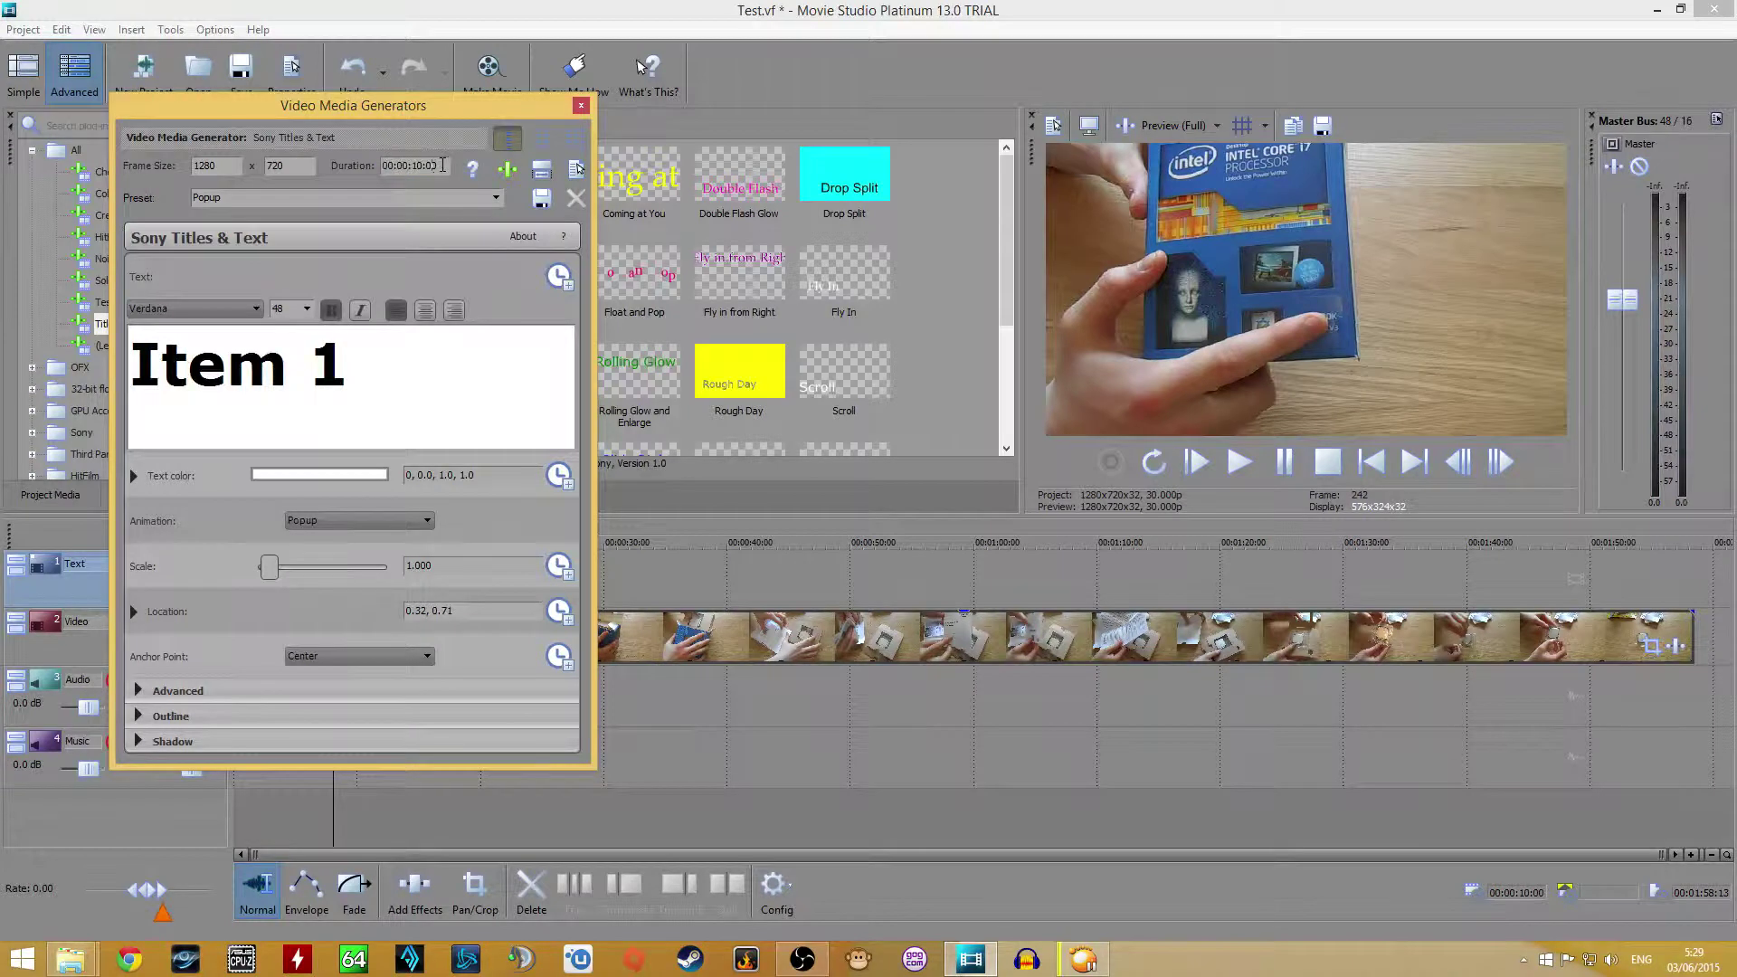
{"action": "left_click", "coordinate": [385, 165]}
At 00:00:12:03, place Item 1 in the top-right corner at half size and close its settings
{"action": "left_click_drag", "start_coordinate": [429, 118], "coordinate": [991, 206]}
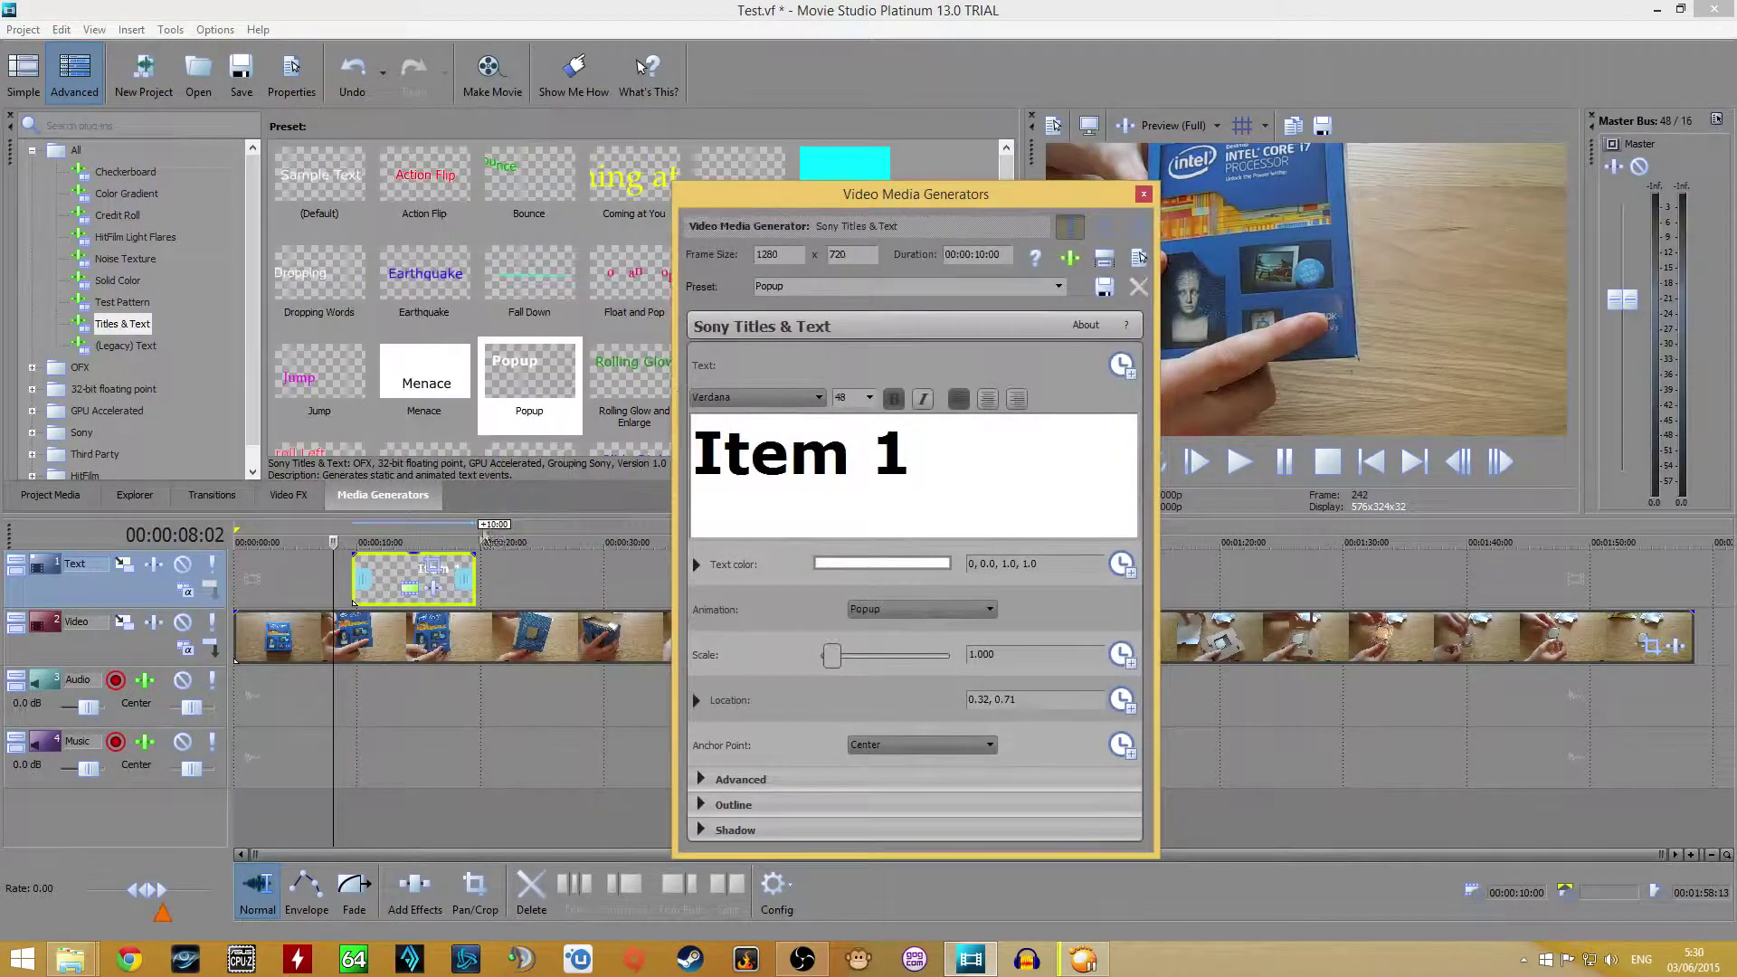
{"action": "left_click_drag", "start_coordinate": [332, 543], "coordinate": [383, 543]}
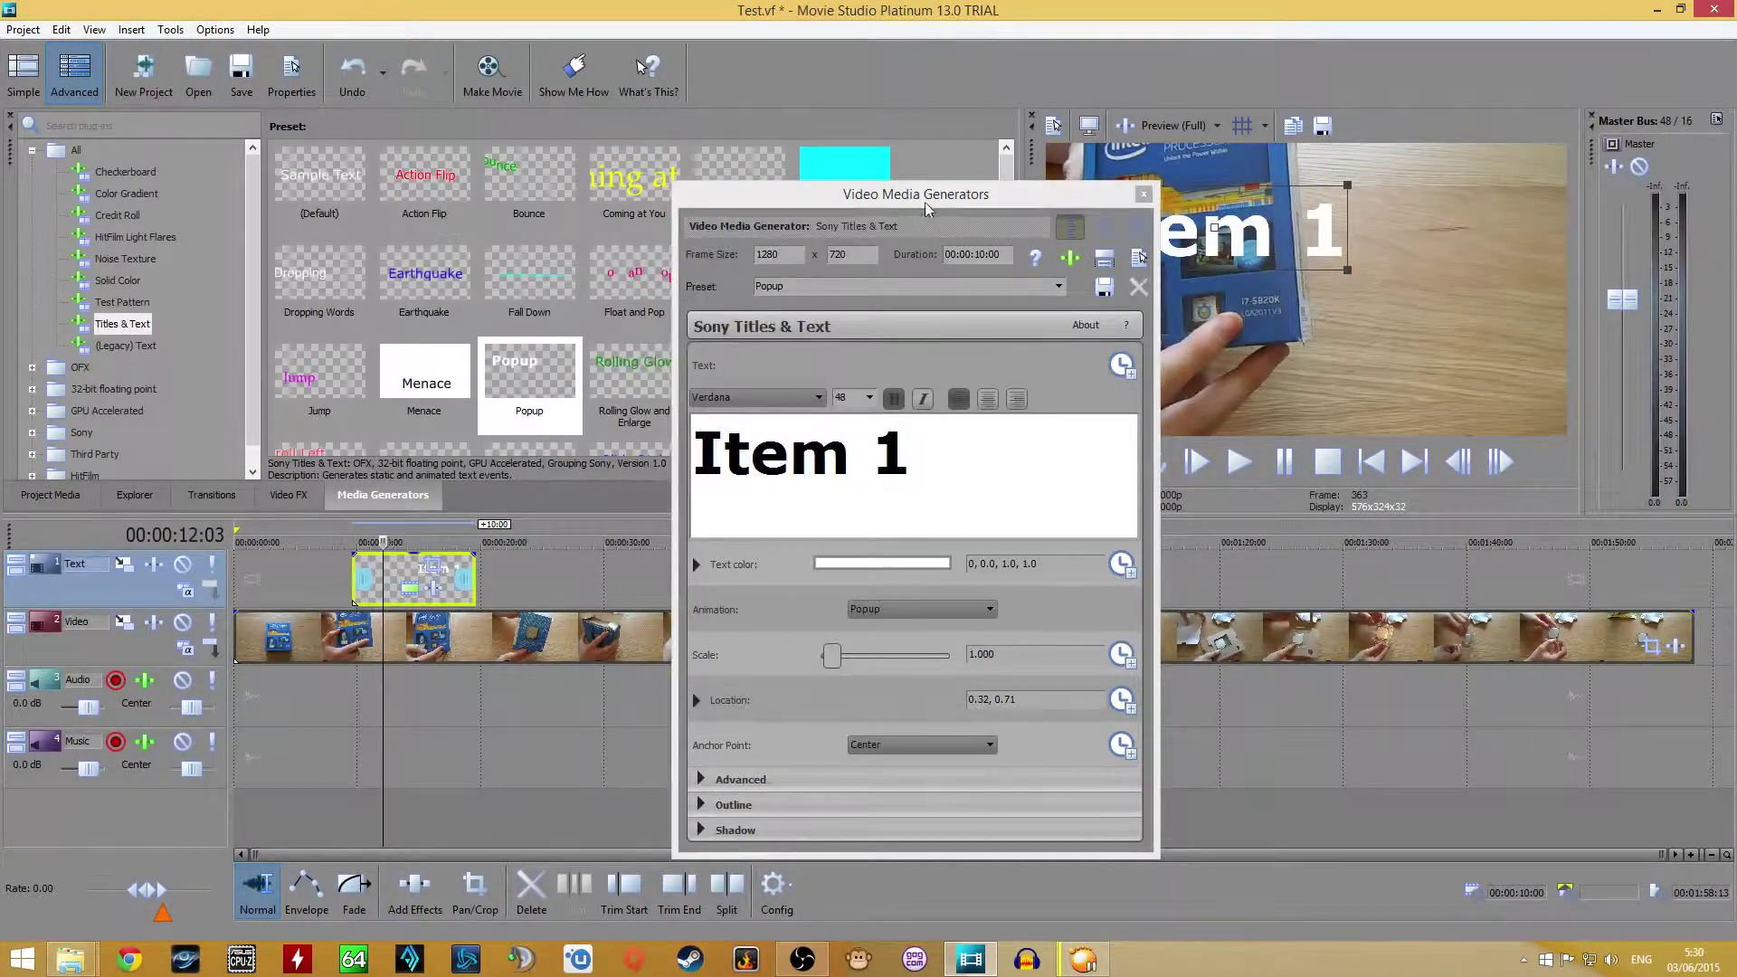
{"action": "left_click_drag", "start_coordinate": [923, 204], "coordinate": [371, 203]}
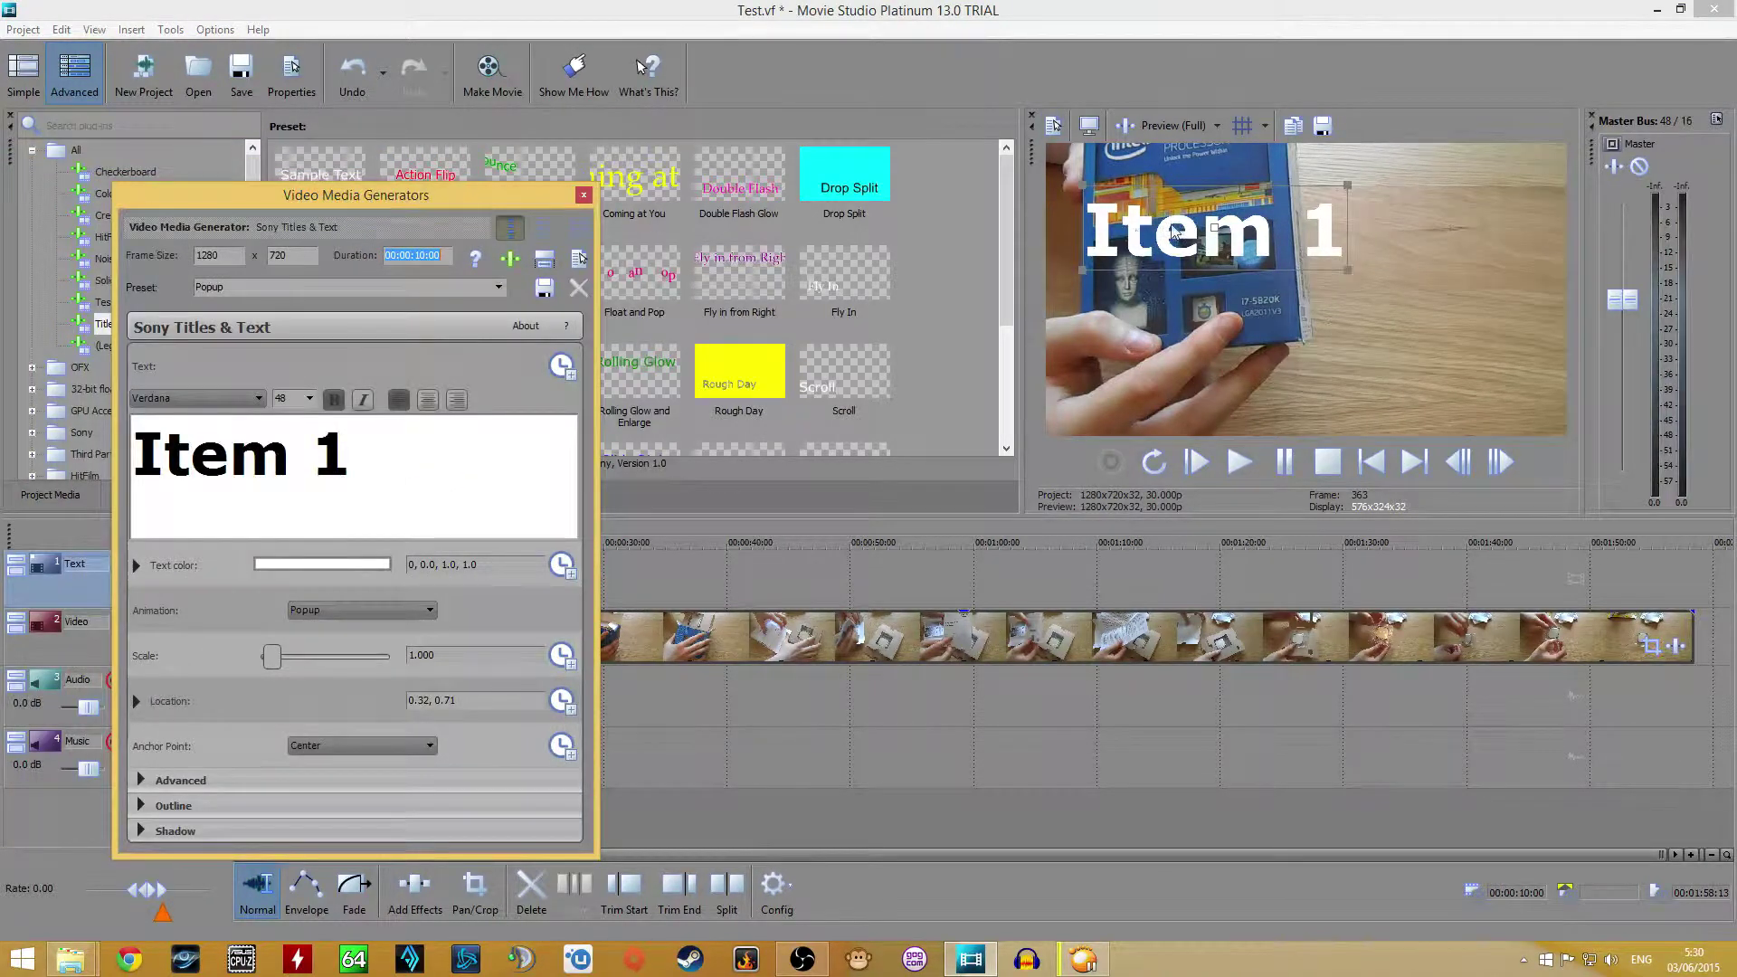
{"action": "left_click_drag", "start_coordinate": [1173, 233], "coordinate": [1413, 194]}
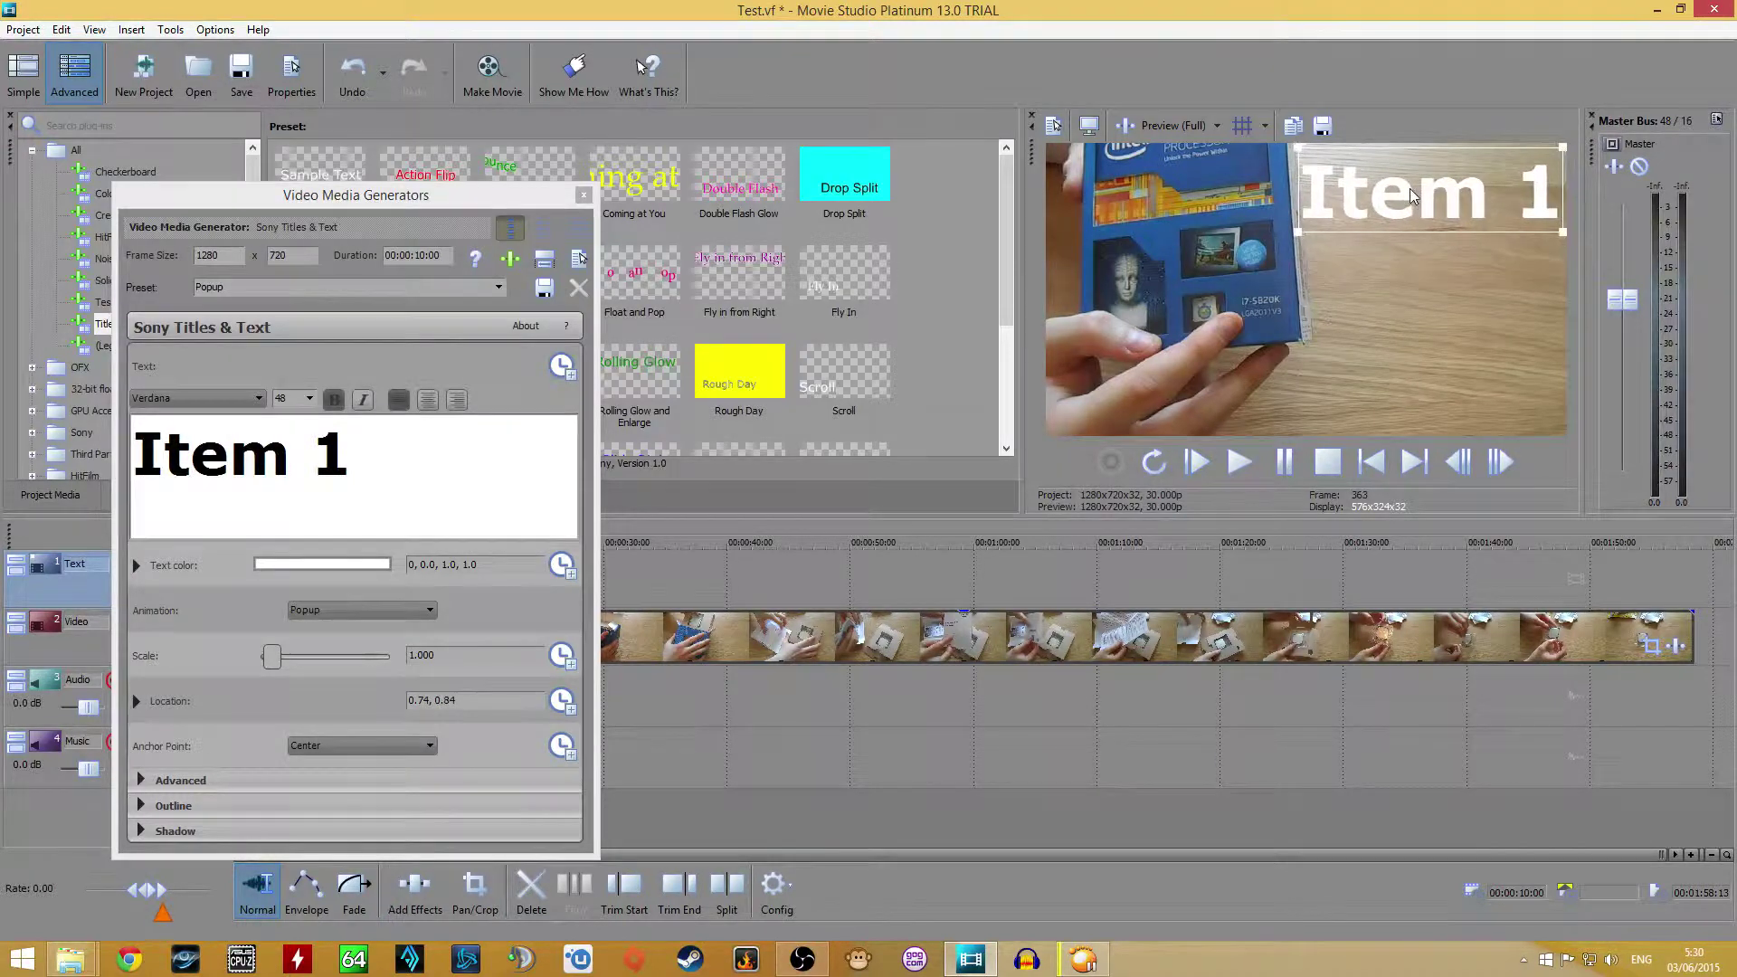
{"action": "left_click_drag", "start_coordinate": [1563, 232], "coordinate": [1513, 177]}
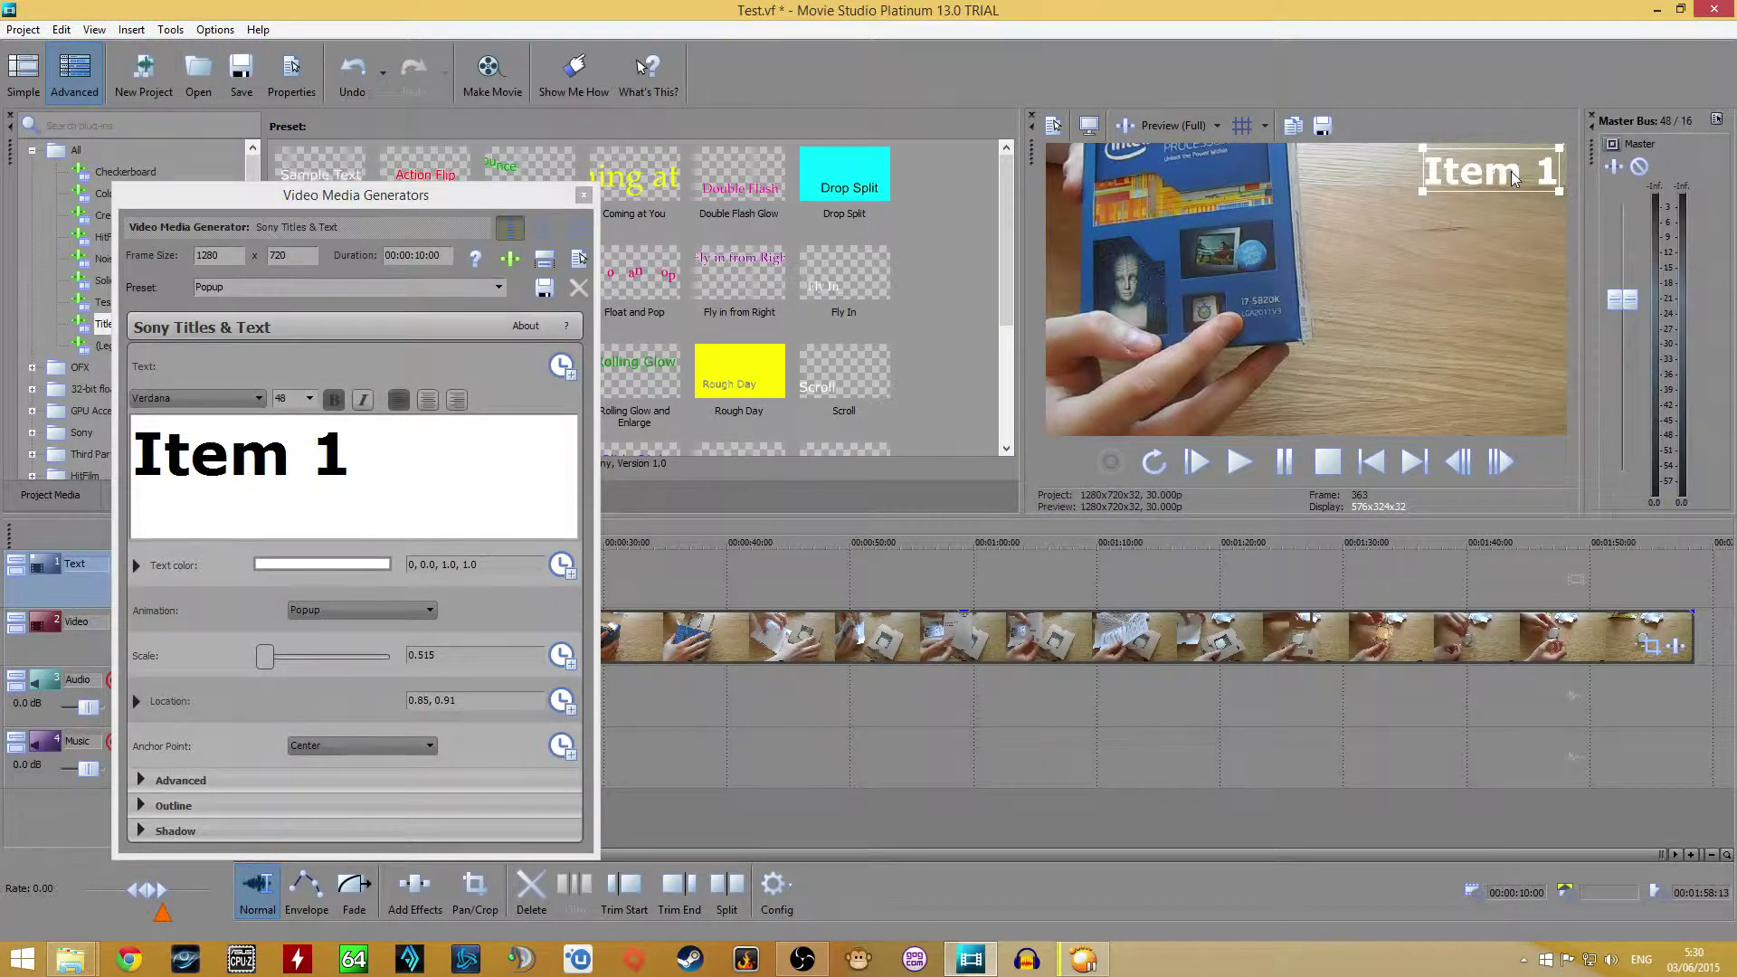
{"action": "left_click", "coordinate": [584, 196]}
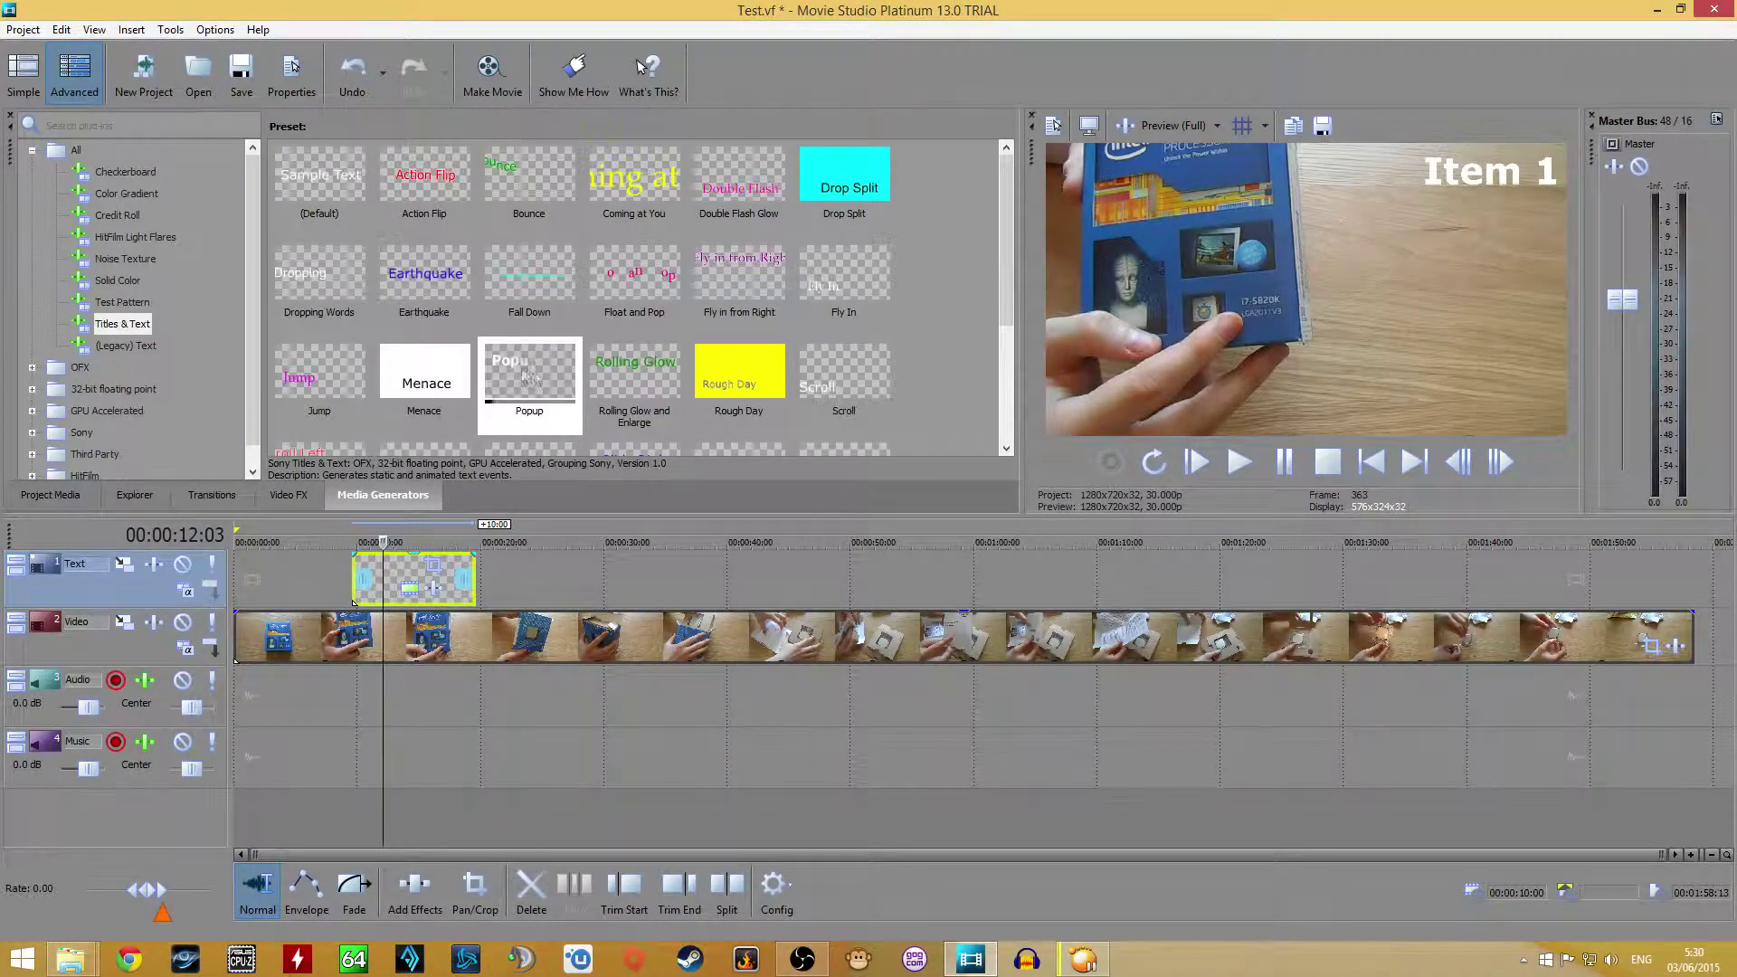
Add a second Popup title reading 'Item 2' right after Item 1 on the Text track
{"action": "left_click_drag", "start_coordinate": [529, 380], "coordinate": [498, 575]}
{"action": "left_click_drag", "start_coordinate": [358, 459], "coordinate": [154, 449]}
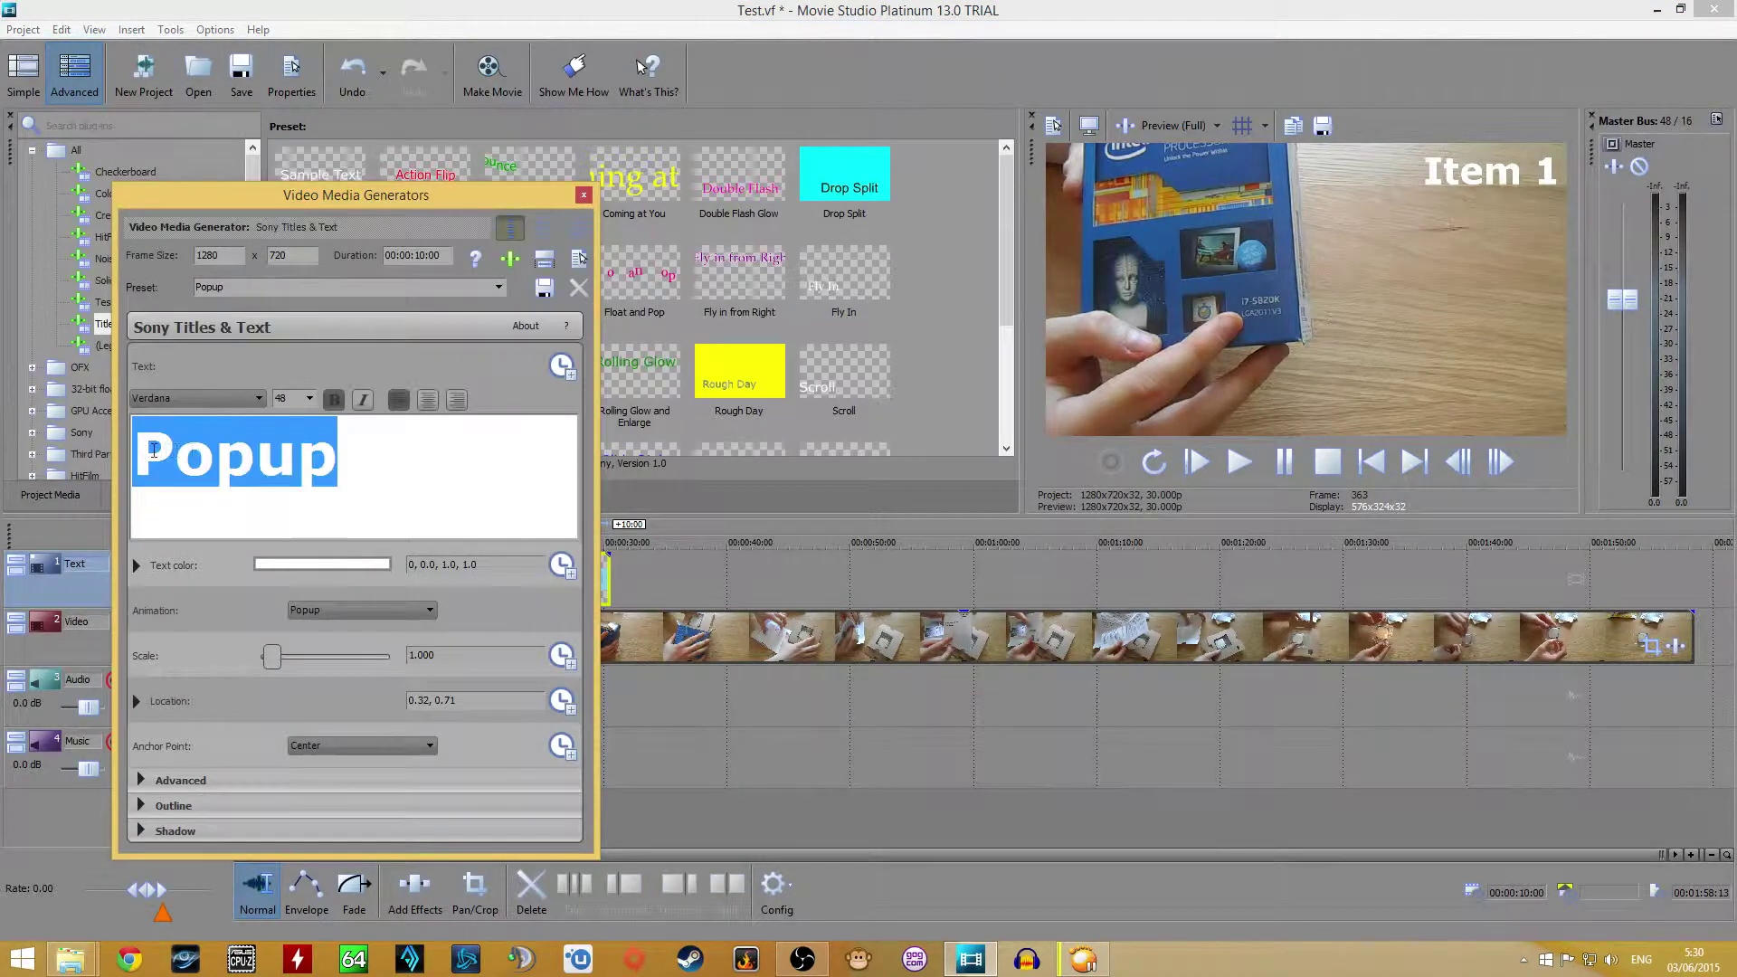
{"action": "type", "text": "Item 2"}
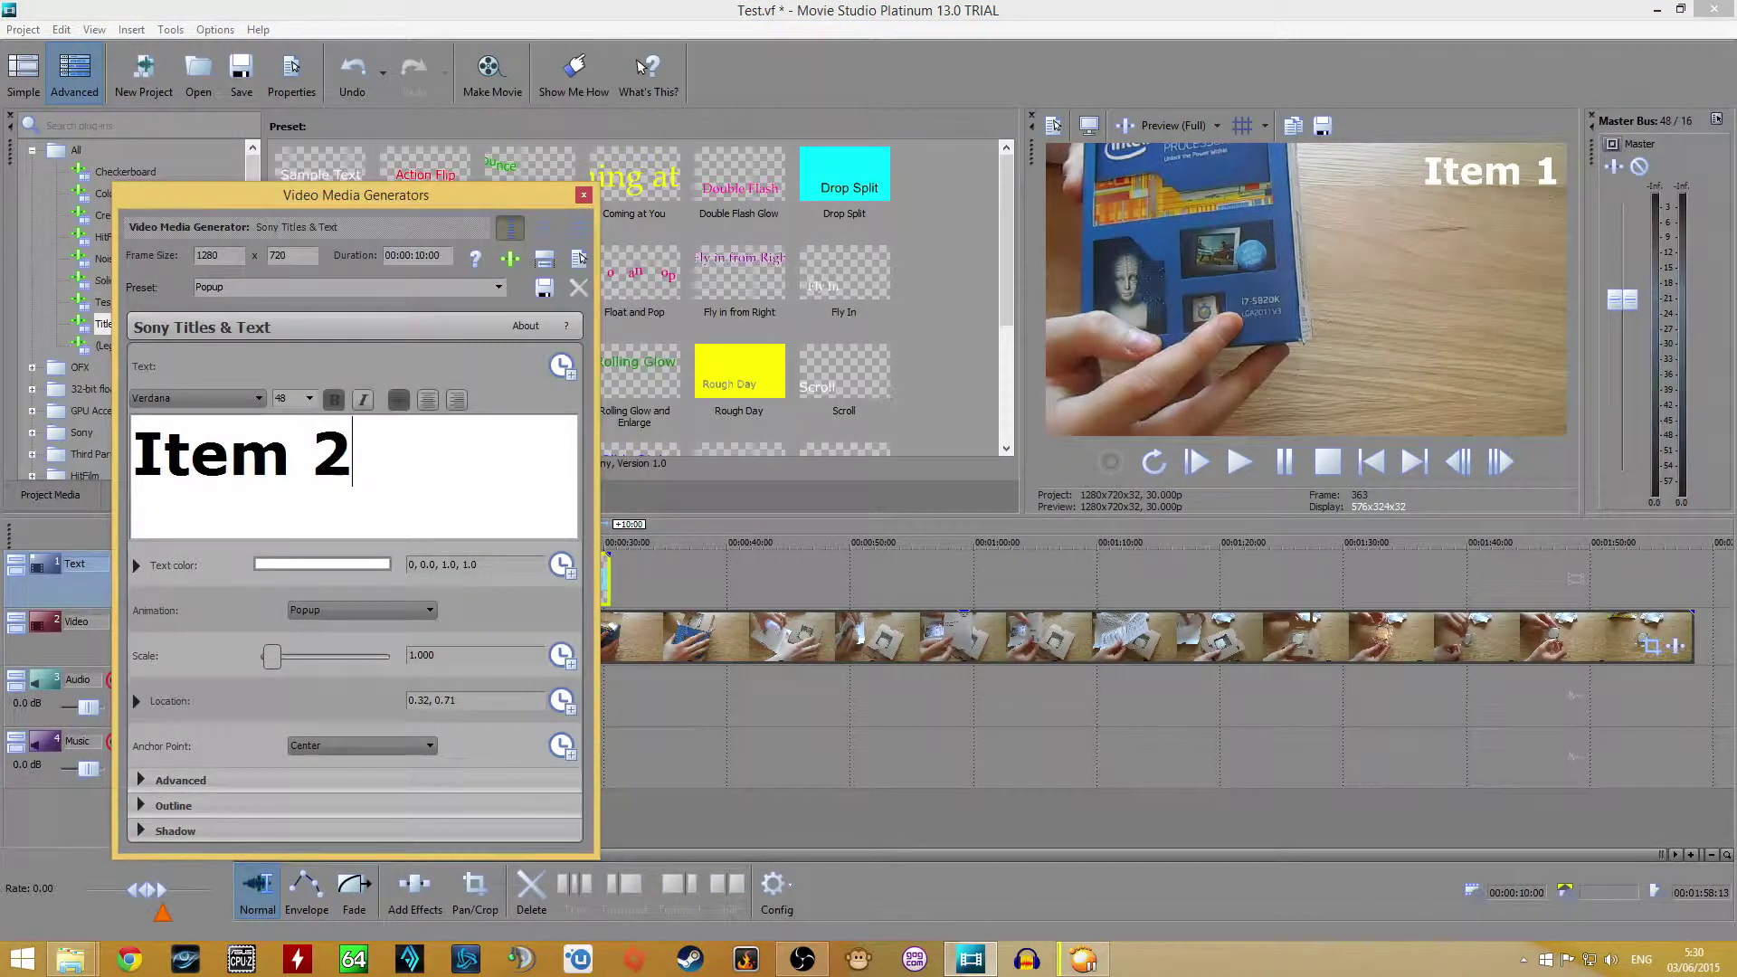
{"action": "left_click", "coordinate": [583, 197]}
{"action": "left_click_drag", "start_coordinate": [530, 588], "coordinate": [520, 588]}
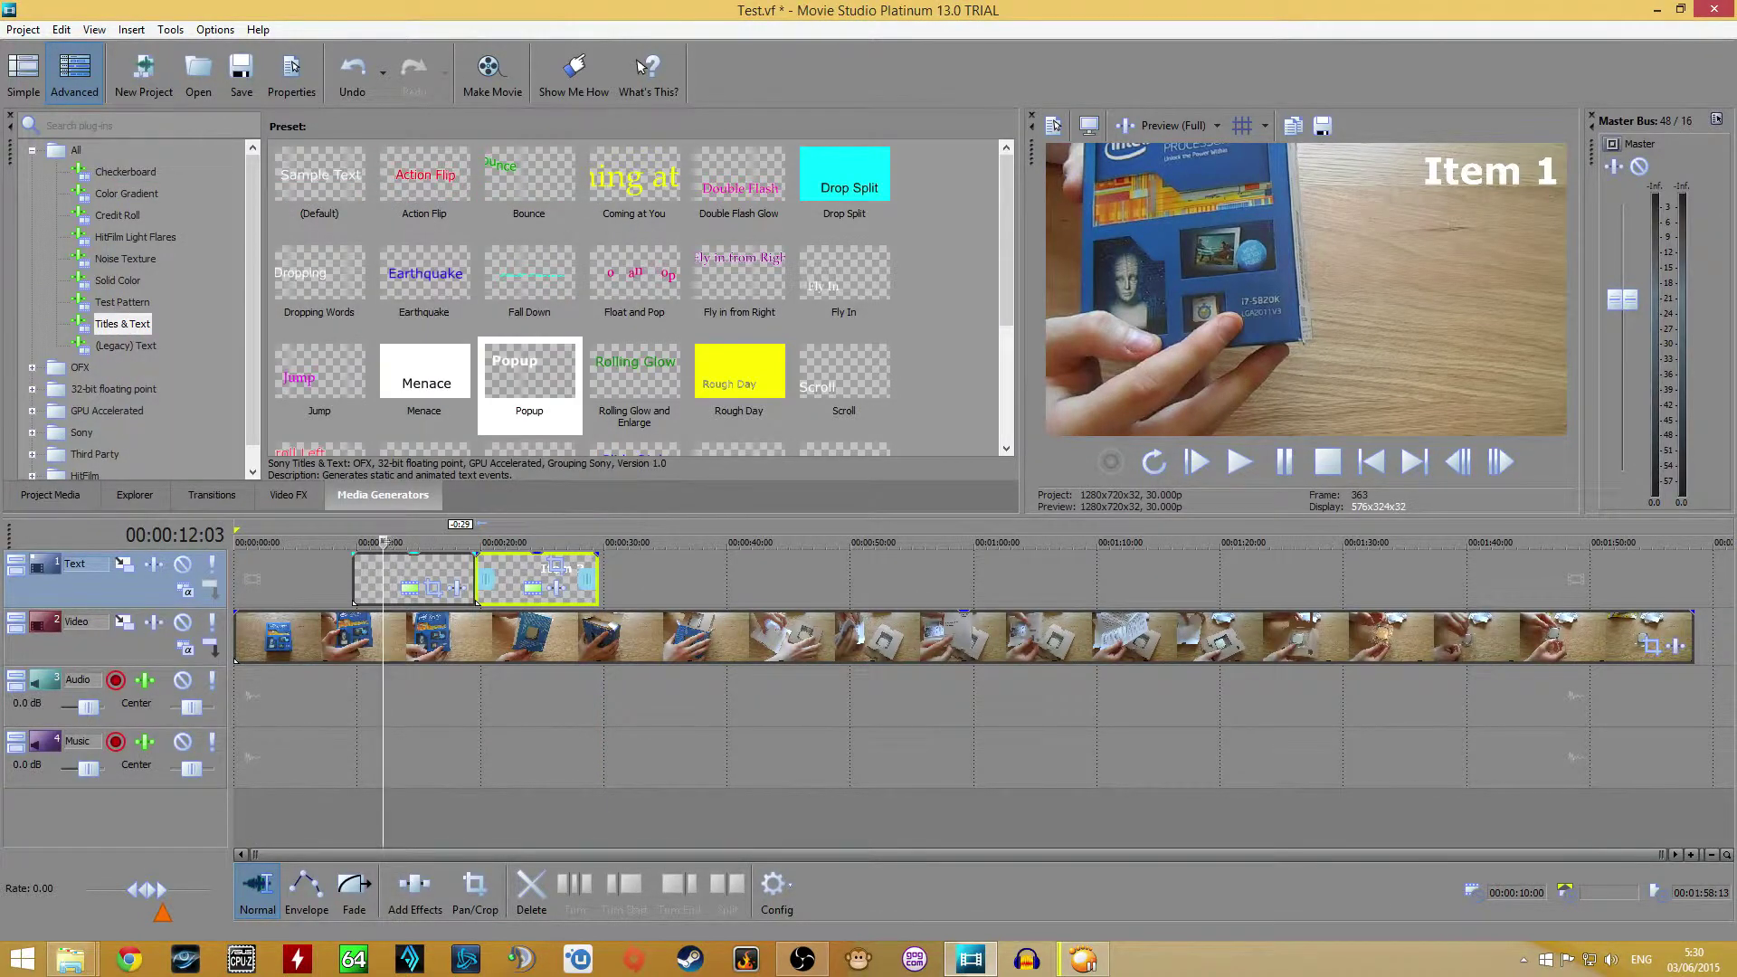
Move the playhead to 00:00:18:24 and play the project to check the titles
{"action": "left_click", "coordinate": [427, 542]}
{"action": "left_click", "coordinate": [465, 543]}
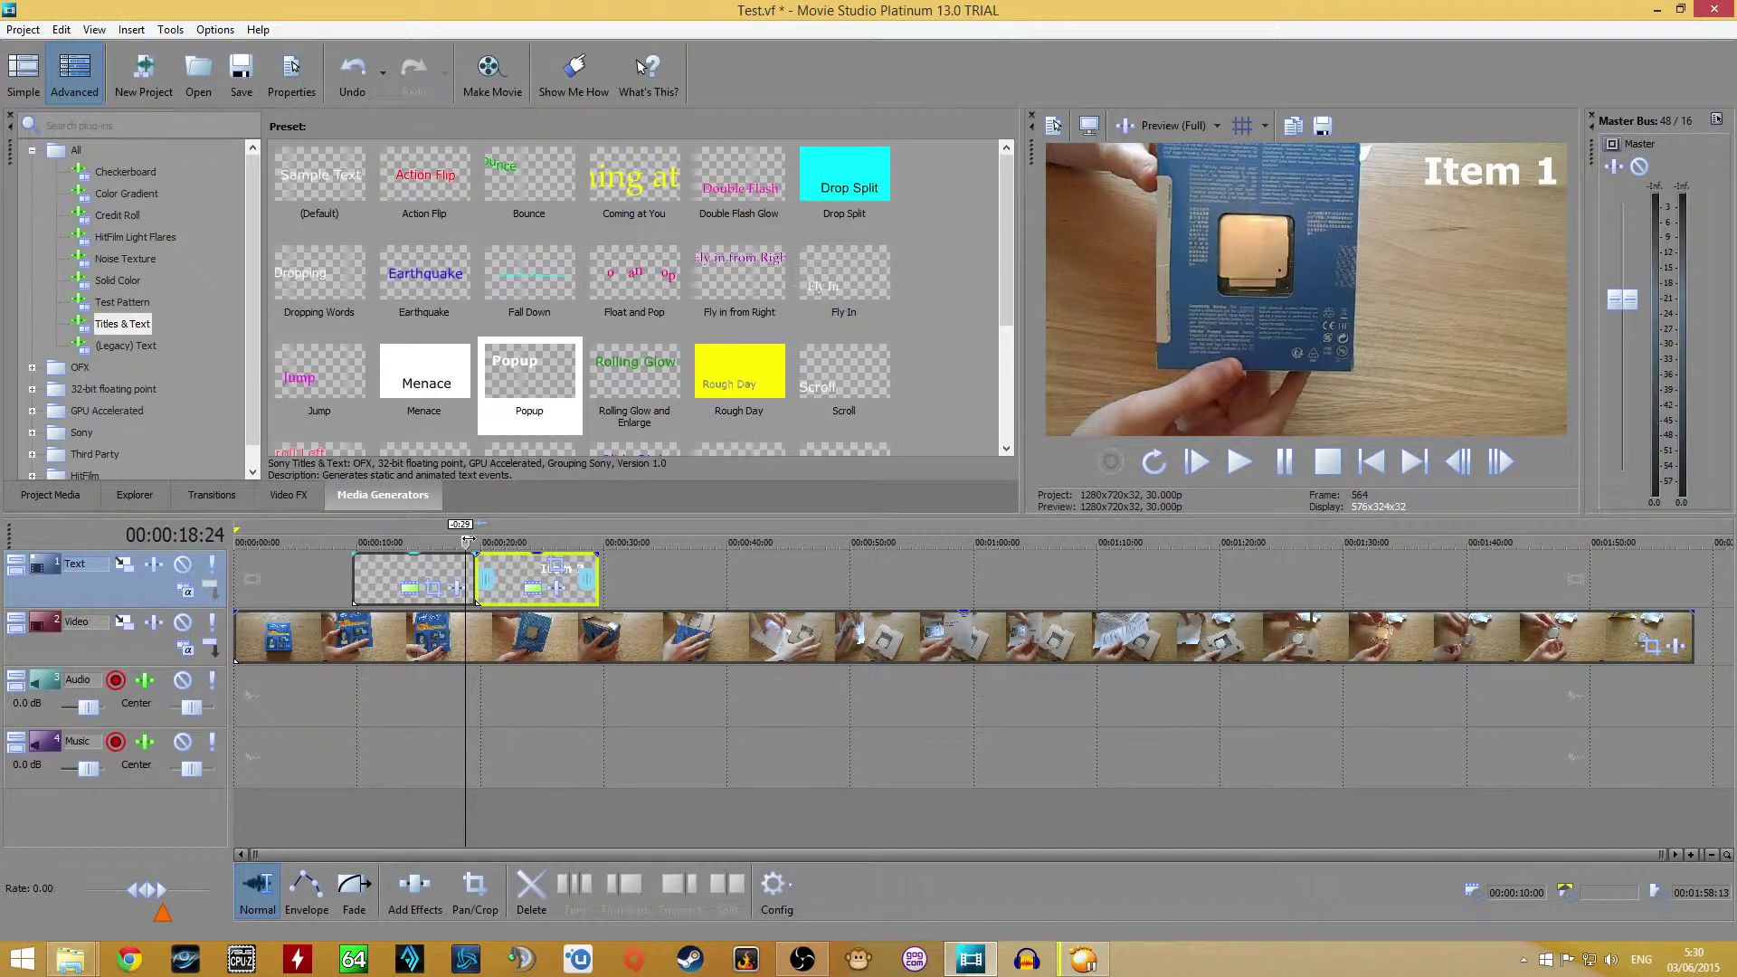
{"action": "left_click", "coordinate": [1249, 471]}
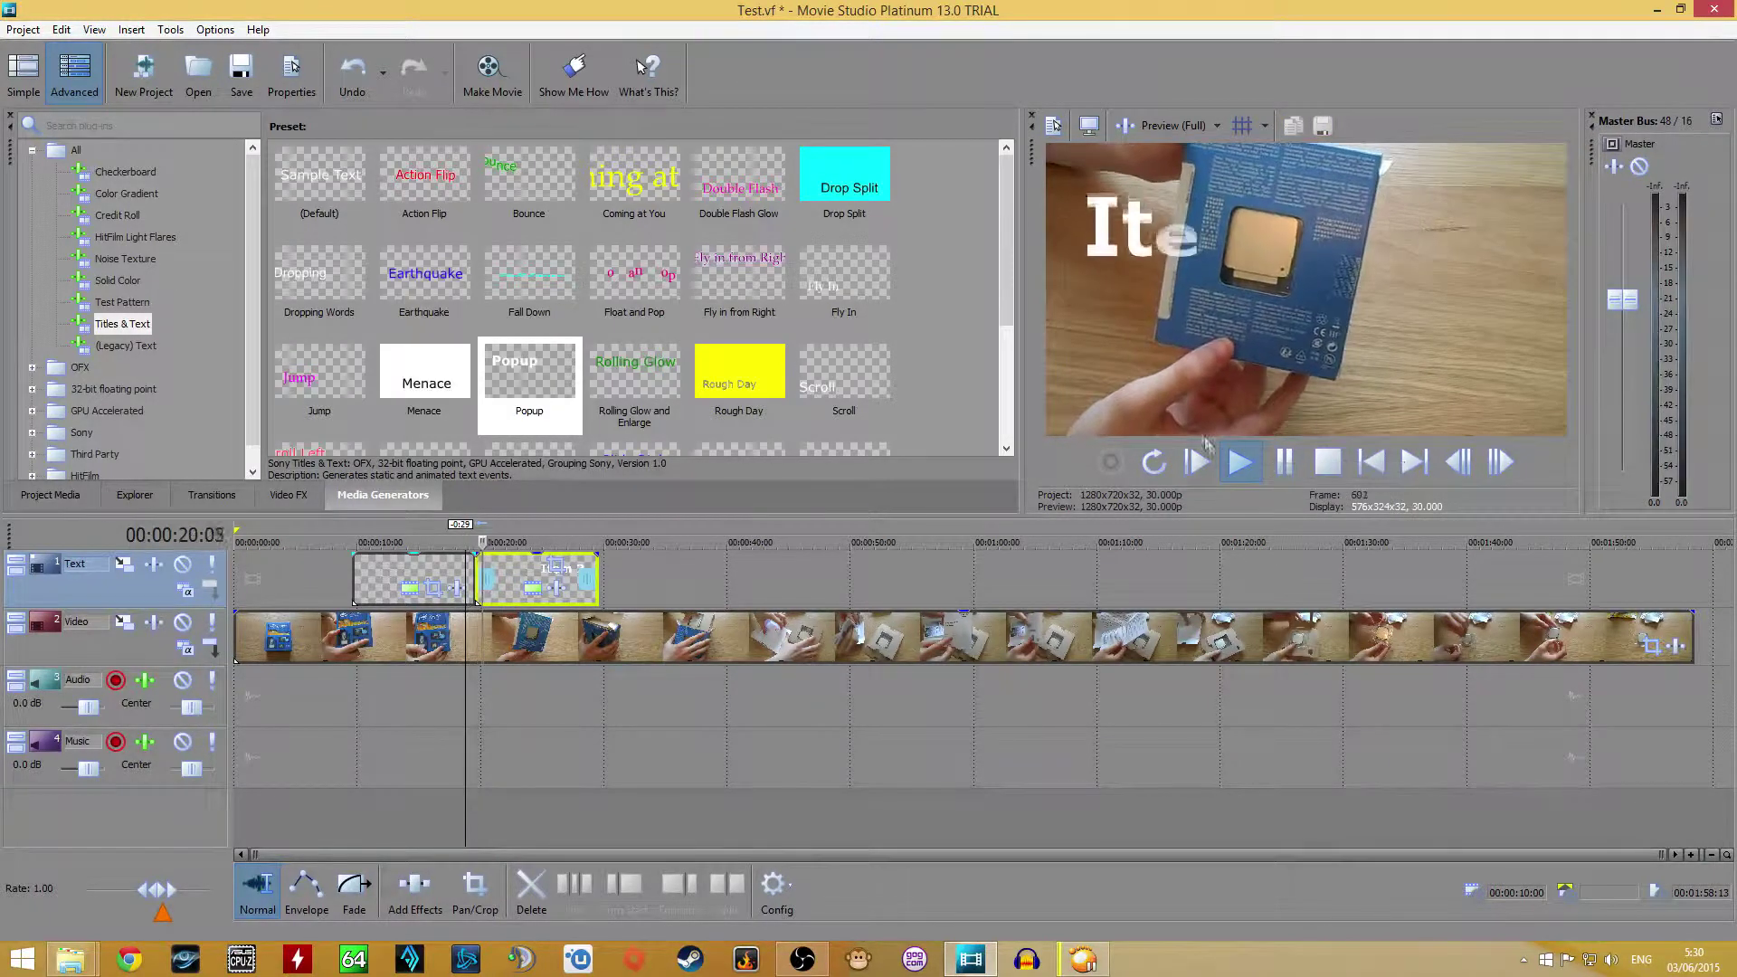
Slide Item 2 left to overlap Item 1 and preview the overlap up to about 20 seconds
{"action": "left_click", "coordinate": [1288, 463]}
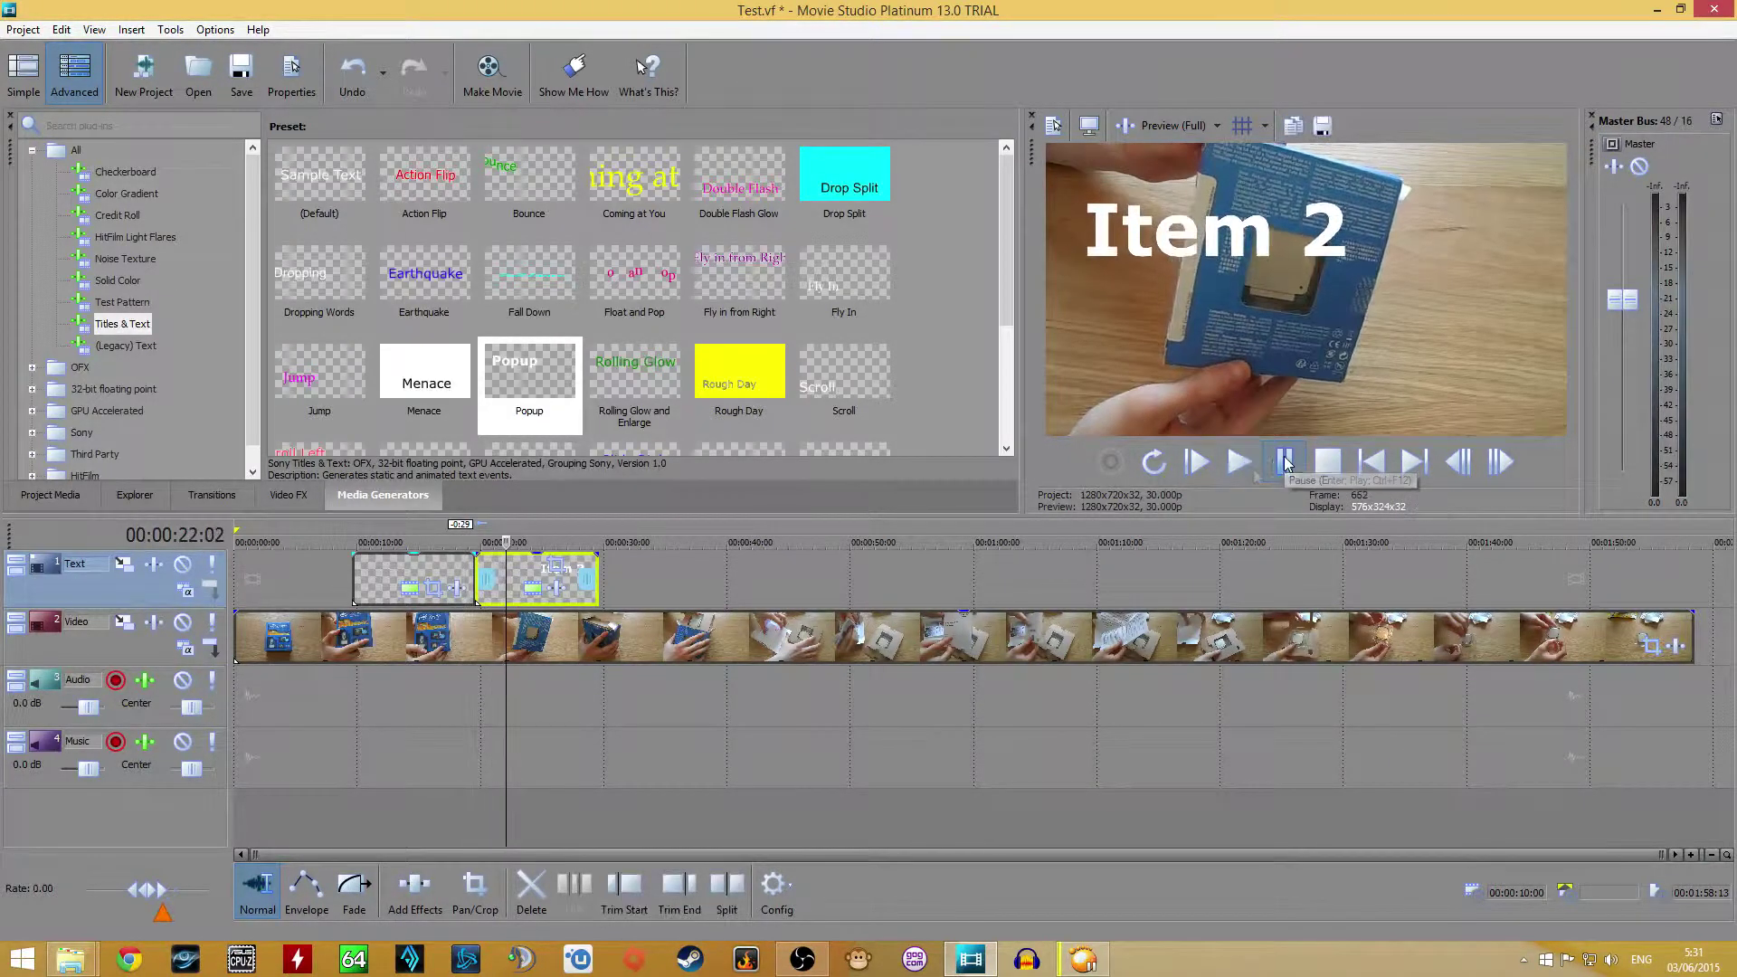
{"action": "left_click_drag", "start_coordinate": [534, 574], "coordinate": [506, 576]}
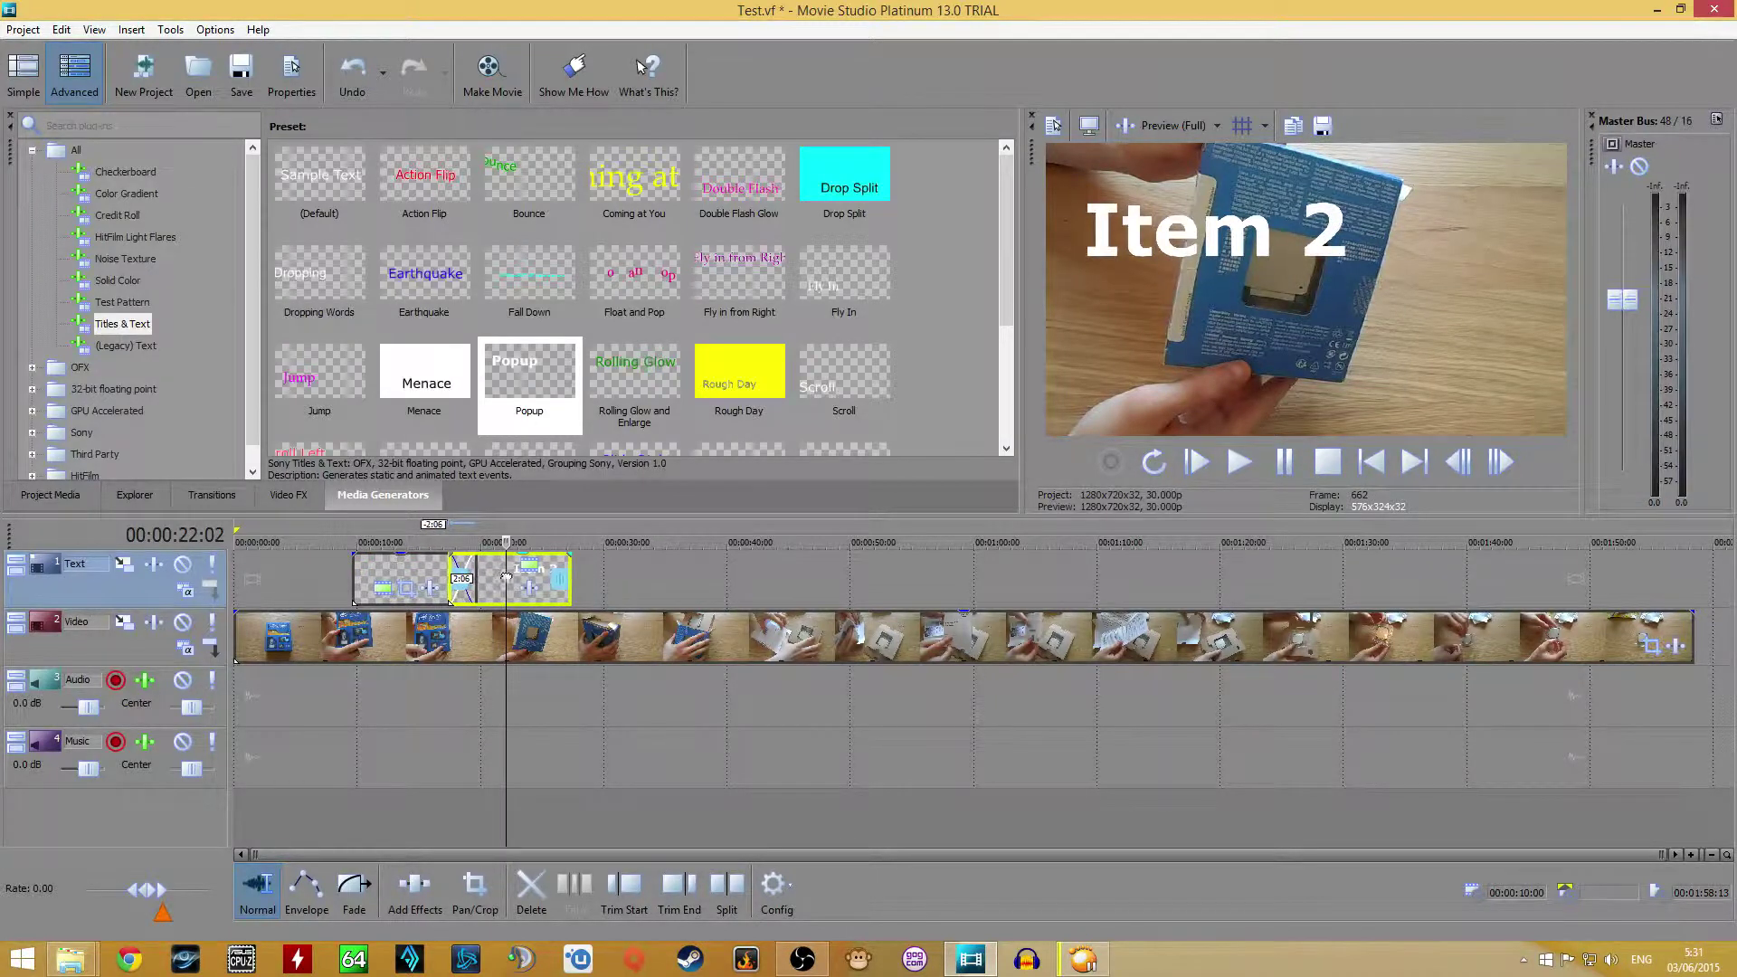
{"action": "left_click", "coordinate": [437, 541]}
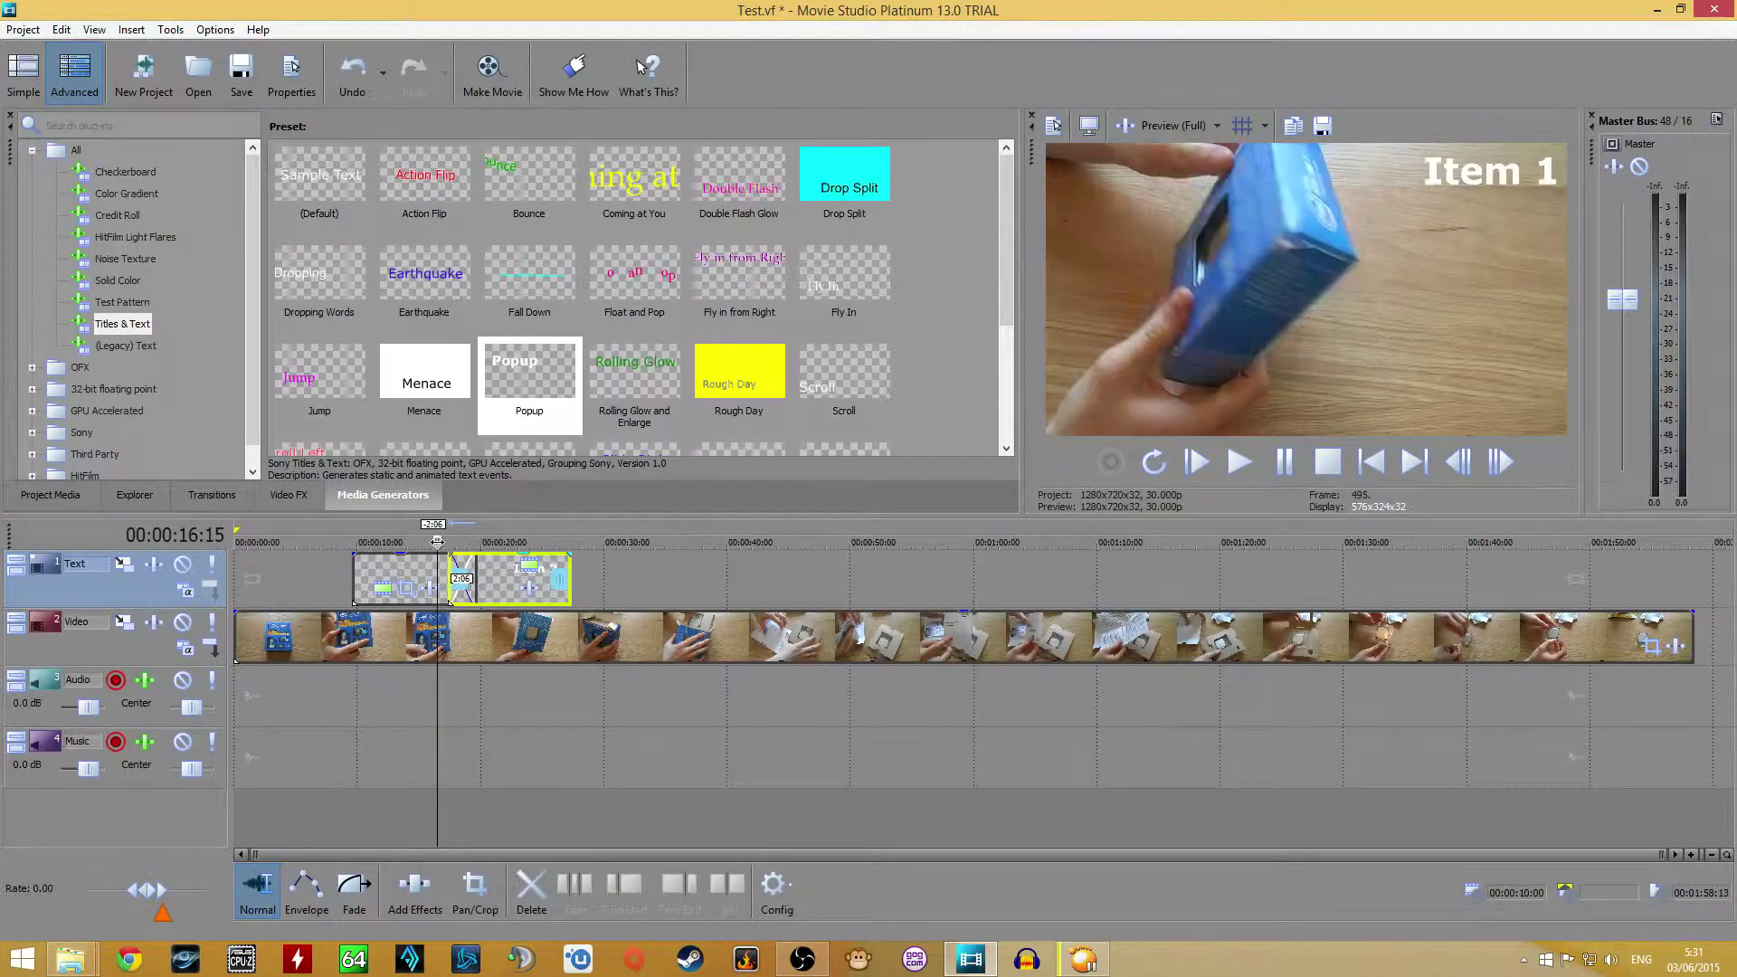
{"action": "left_click", "coordinate": [431, 541]}
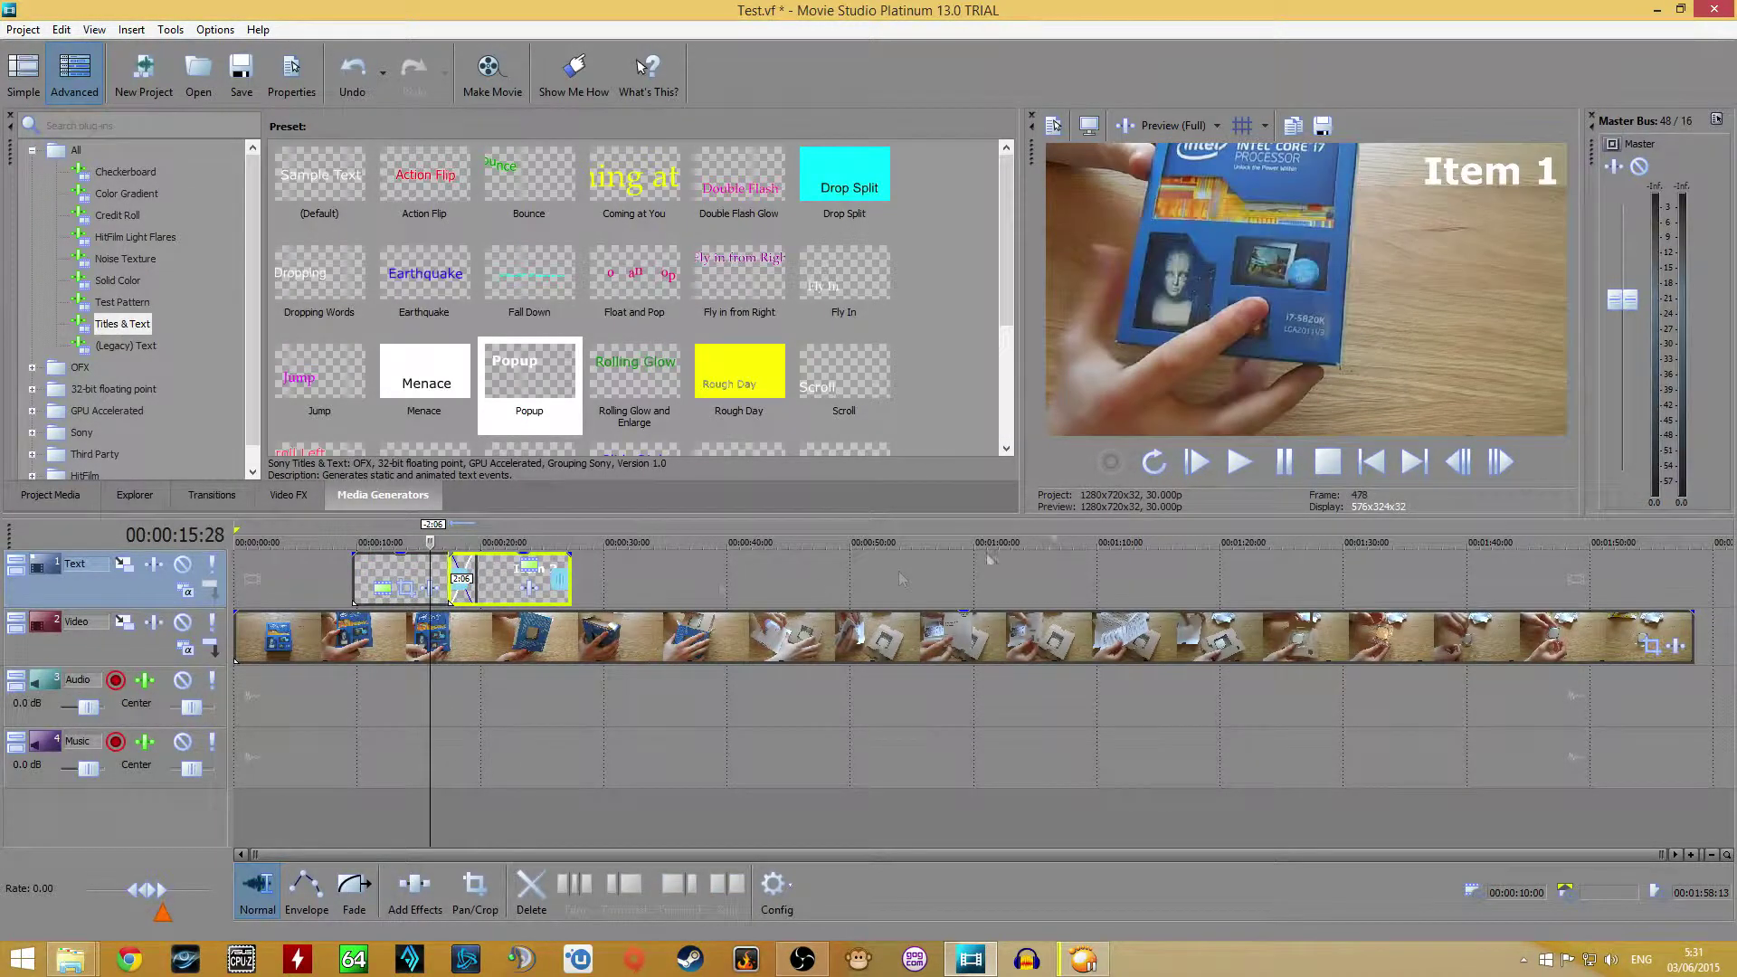
{"action": "left_click", "coordinate": [1239, 462]}
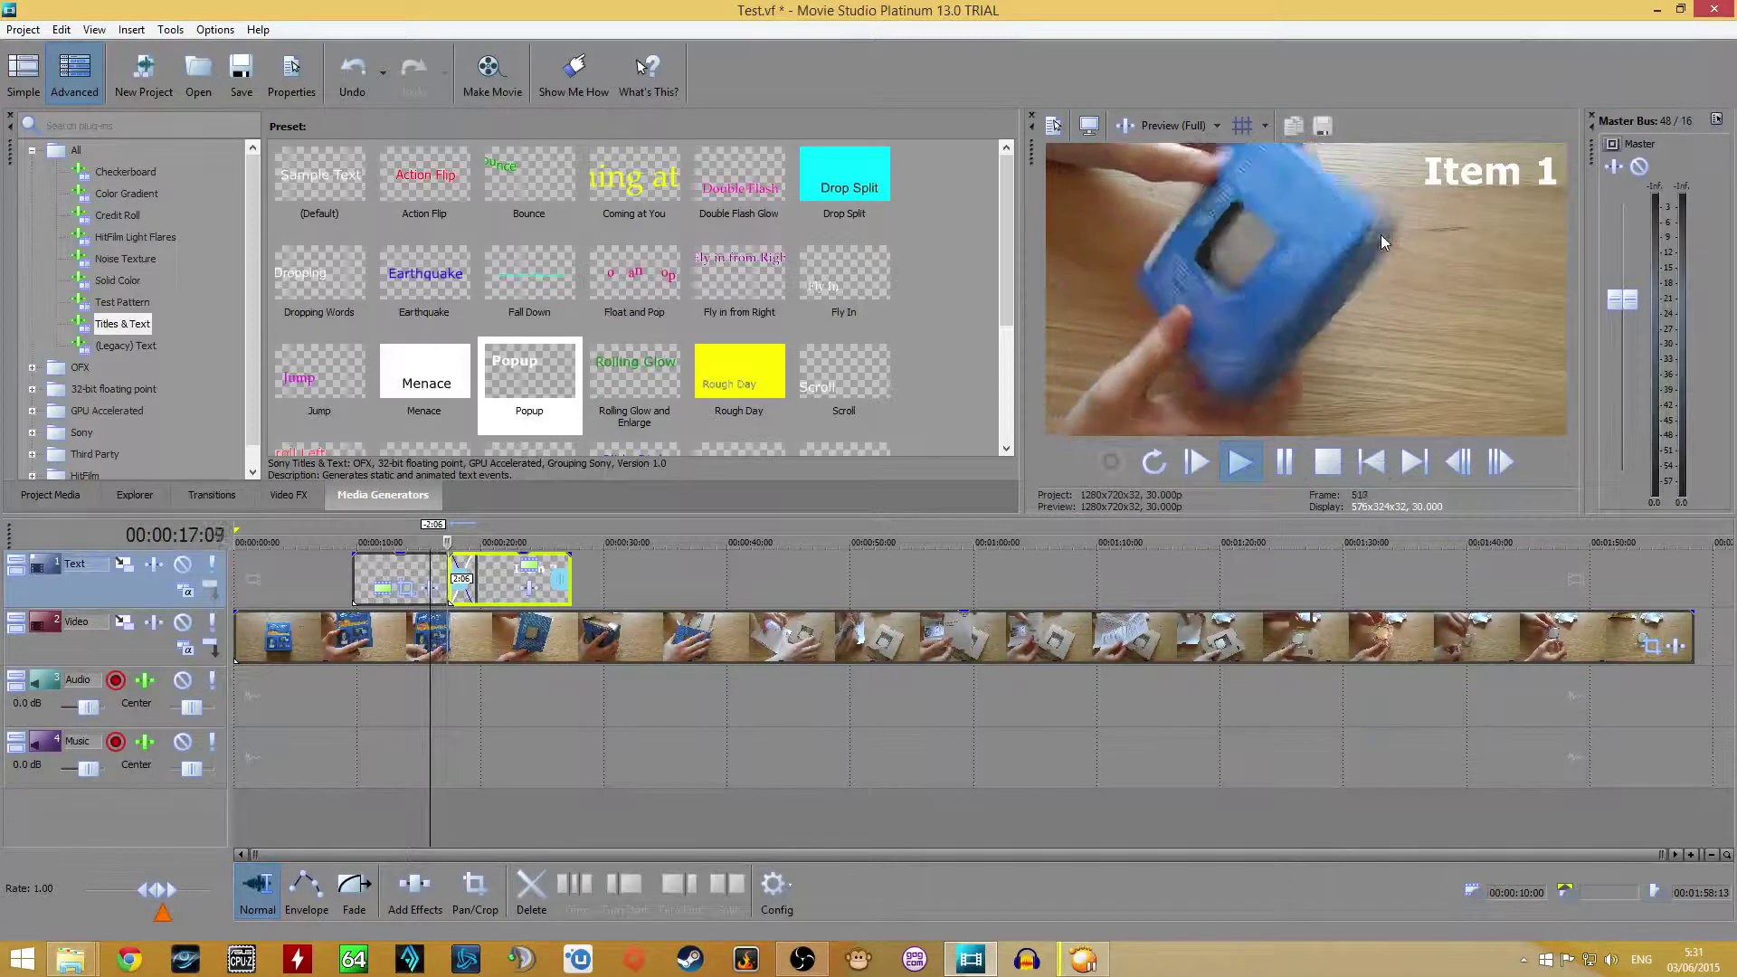
{"action": "left_click", "coordinate": [1326, 462]}
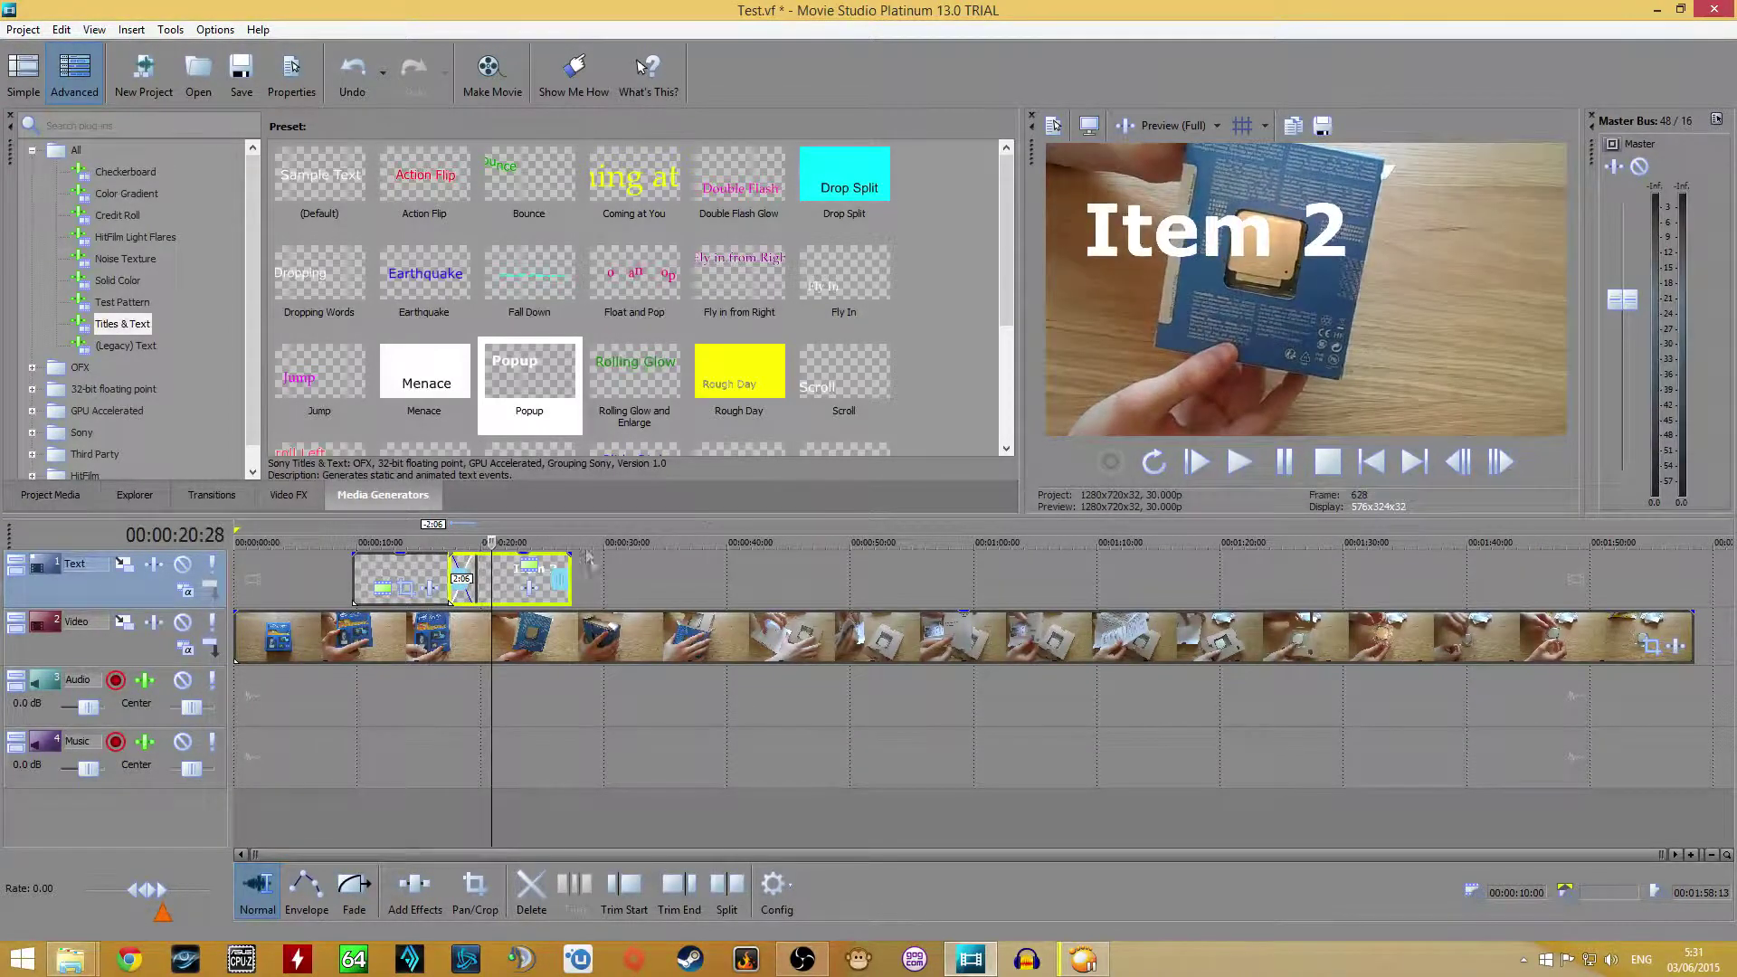
Move the Item 2 clip to start around 00:00:20:28, leaving a gap after Item 1
{"action": "left_click_drag", "start_coordinate": [504, 580], "coordinate": [547, 580]}
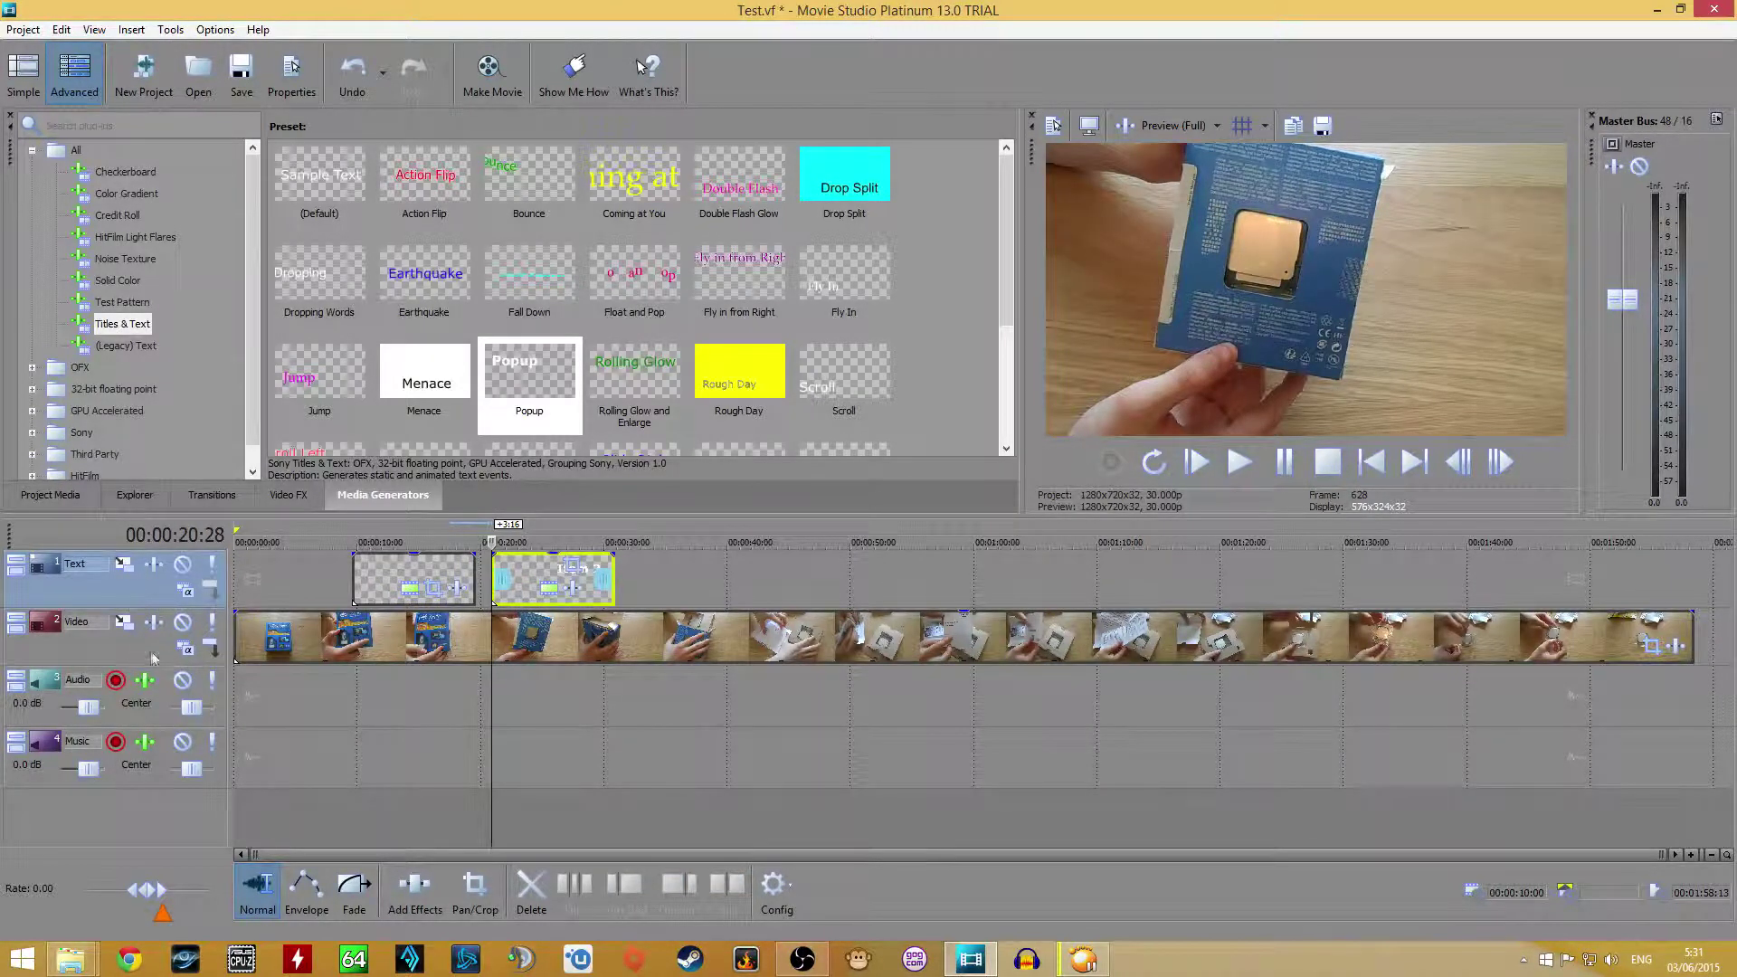
{"action": "left_click_drag", "start_coordinate": [128, 588], "coordinate": [107, 592]}
{"action": "right_click", "coordinate": [144, 593]}
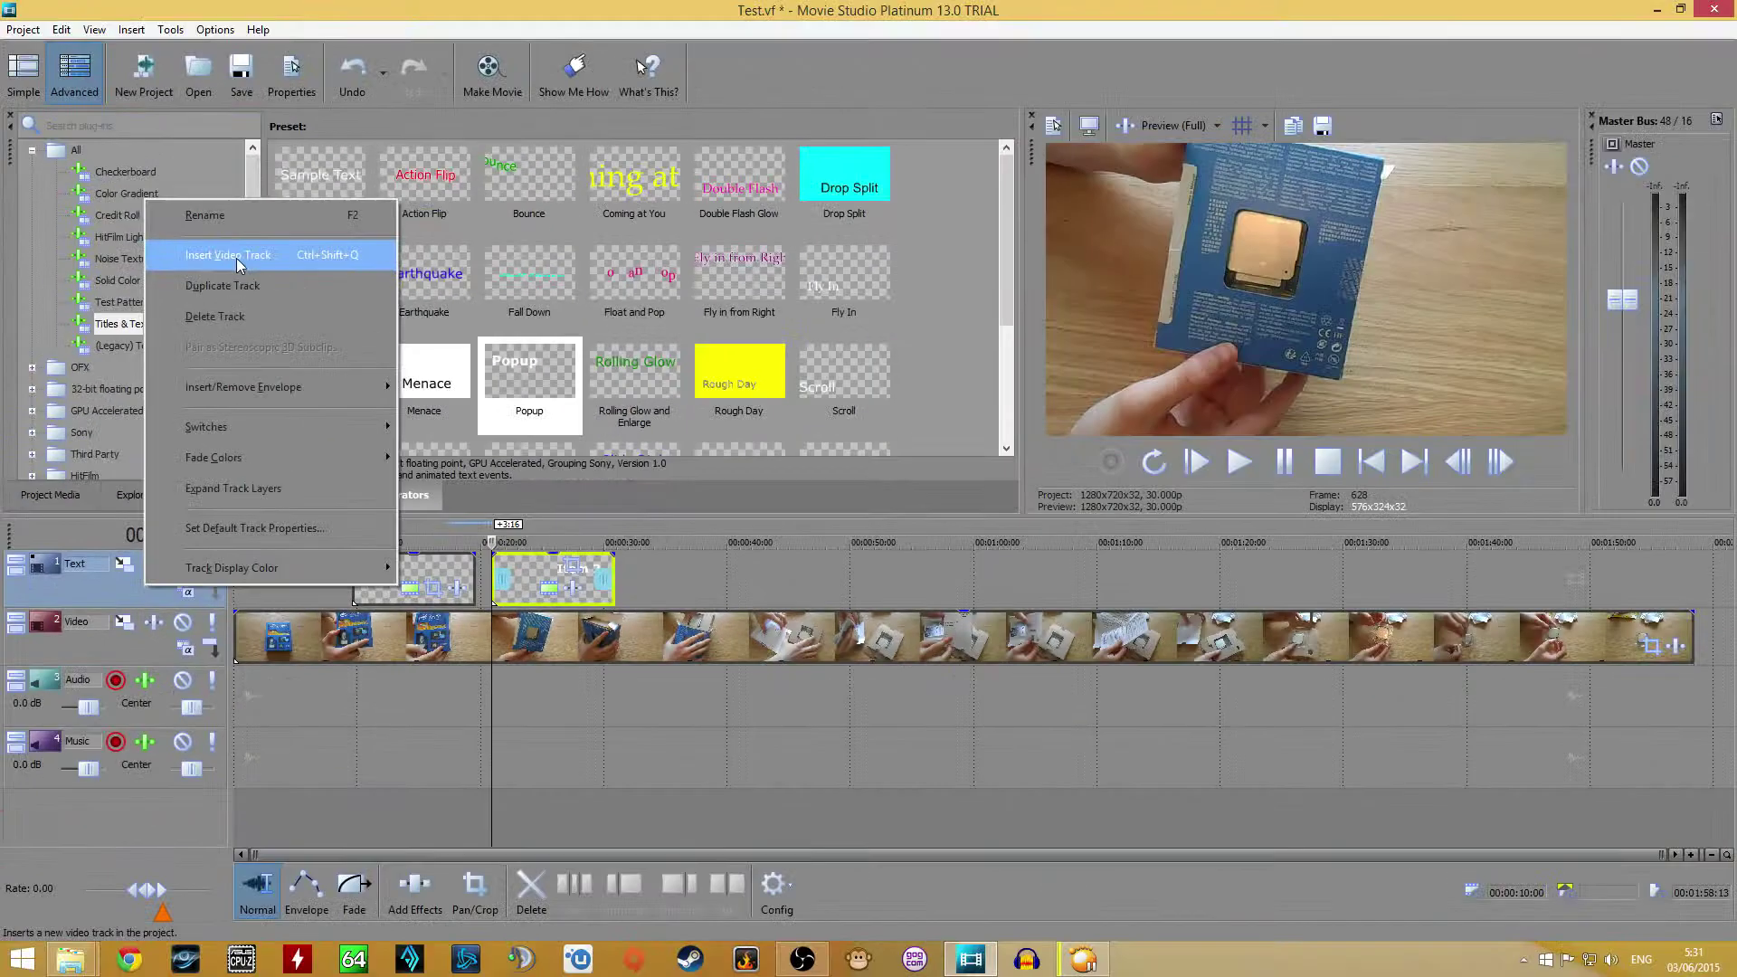
Insert a new top video track named 'text' and move the Item 1 clip onto it
{"action": "left_click", "coordinate": [323, 187]}
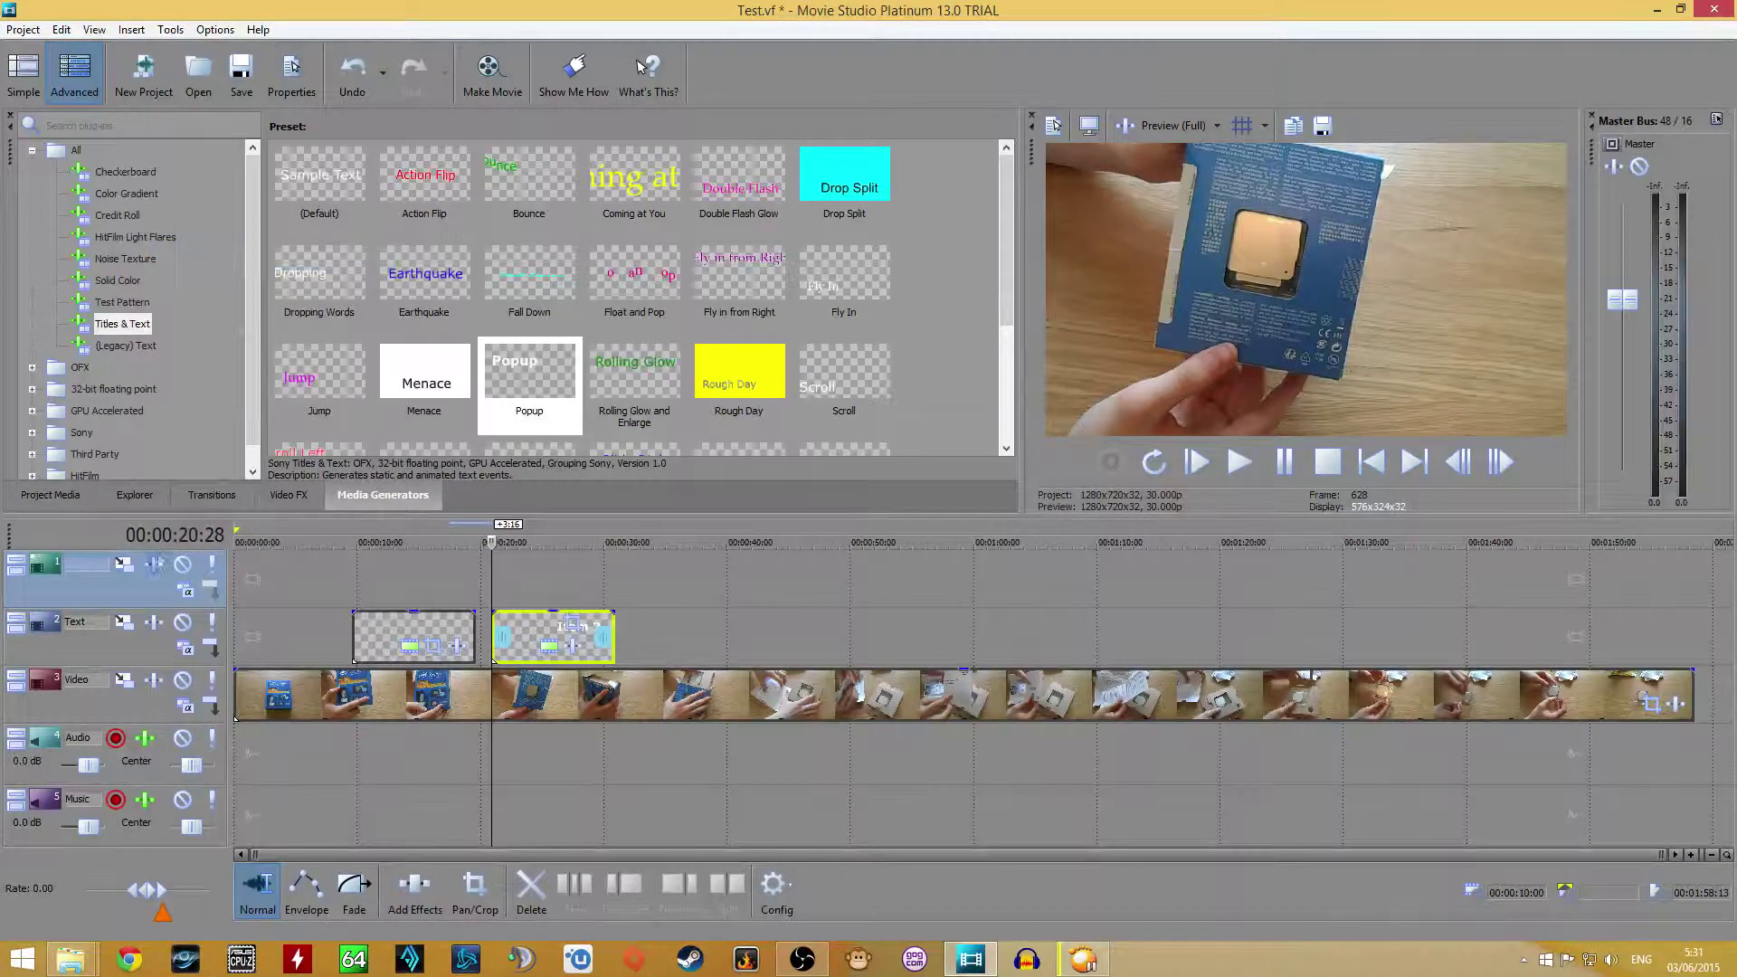
{"action": "double_click", "coordinate": [81, 564]}
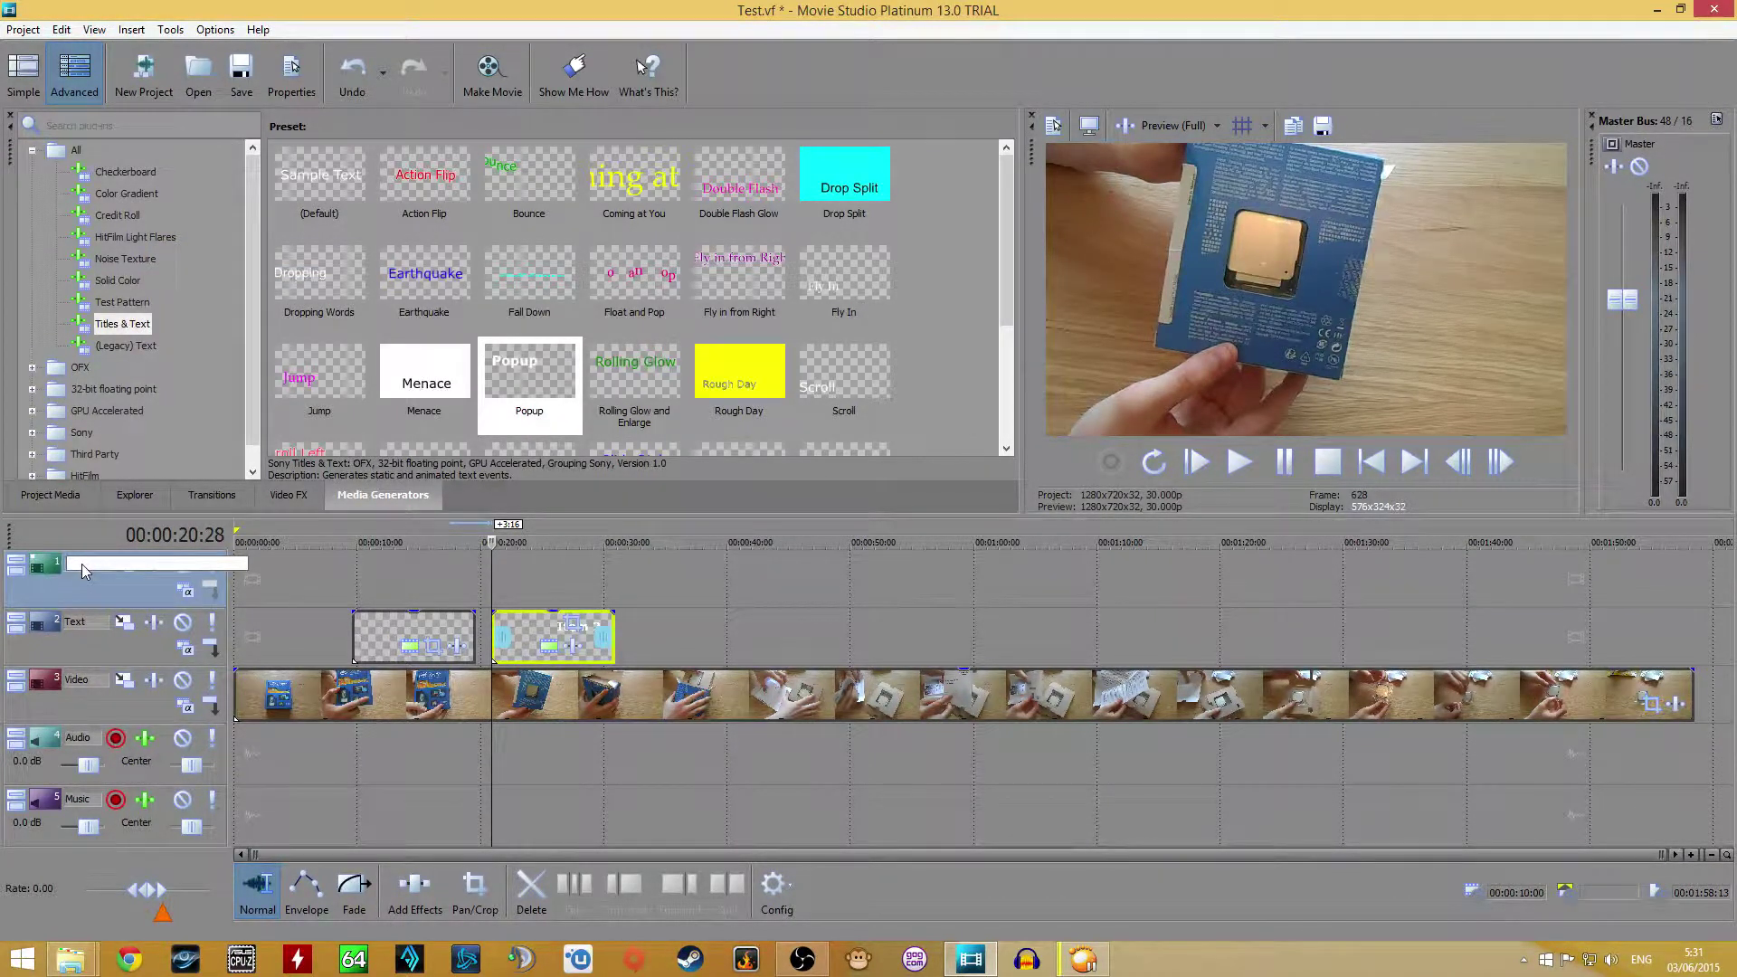
{"action": "type", "text": "text"}
{"action": "key", "text": "Return"}
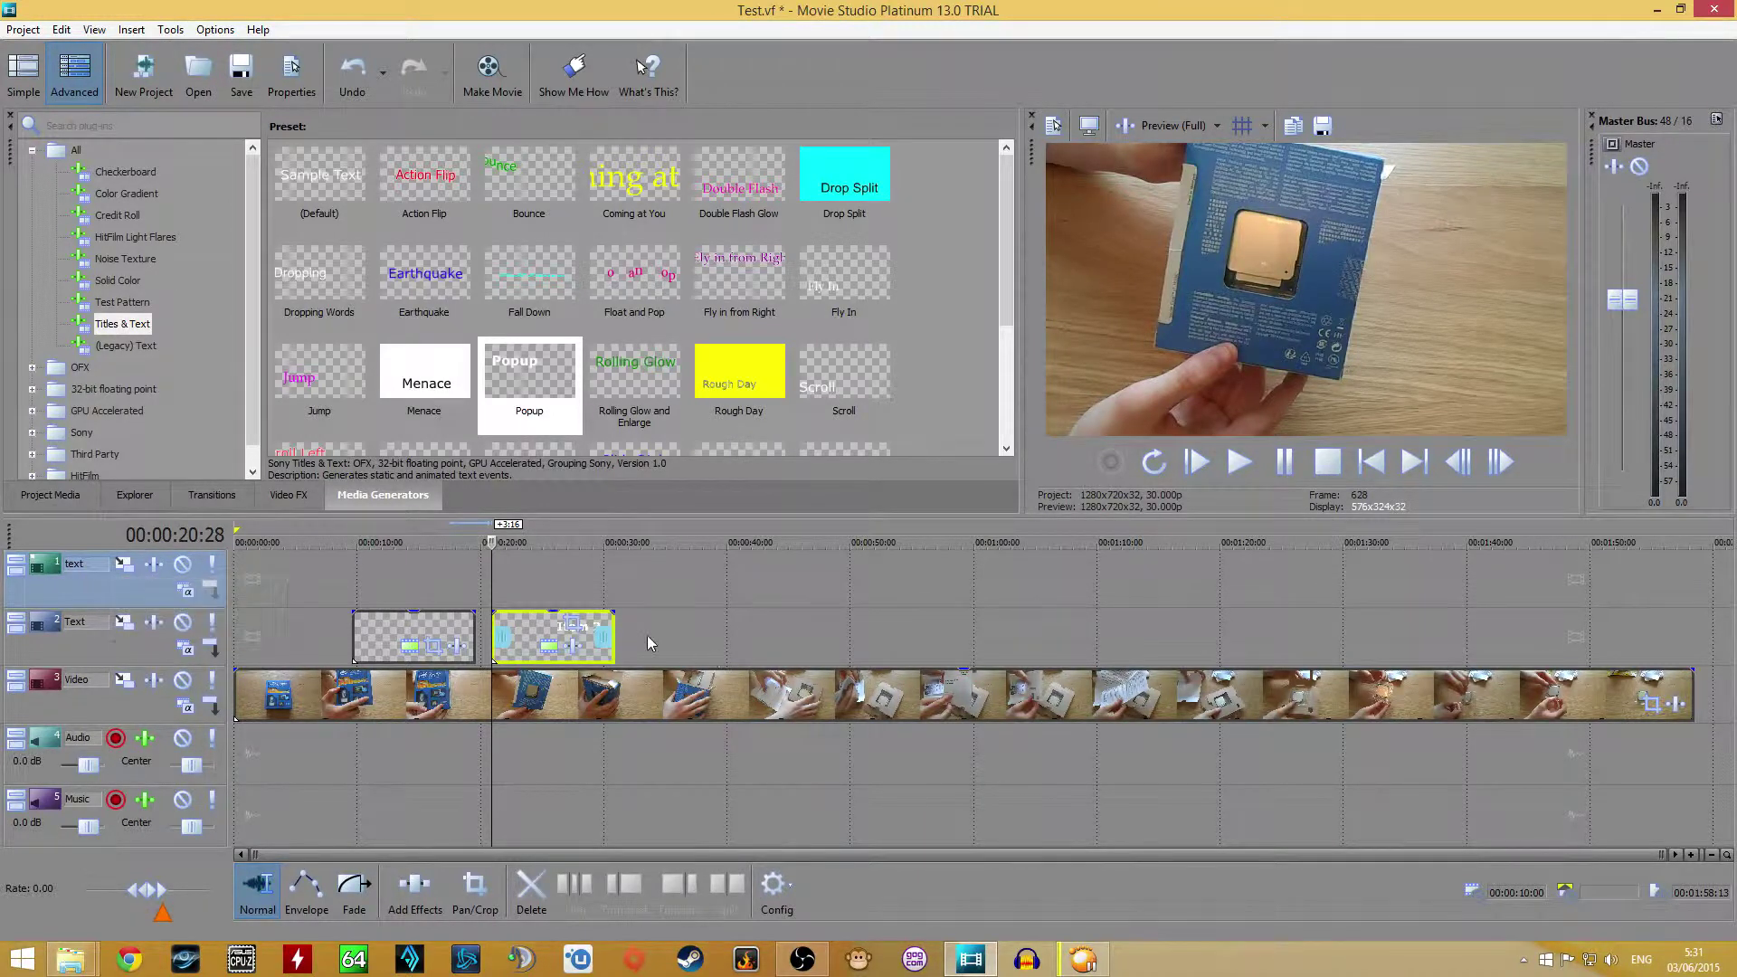
{"action": "left_click_drag", "start_coordinate": [389, 634], "coordinate": [337, 542]}
Nudge Item 2 slightly earlier below Item 1, then play and pause to check both titles
{"action": "left_click_drag", "start_coordinate": [560, 631], "coordinate": [426, 626]}
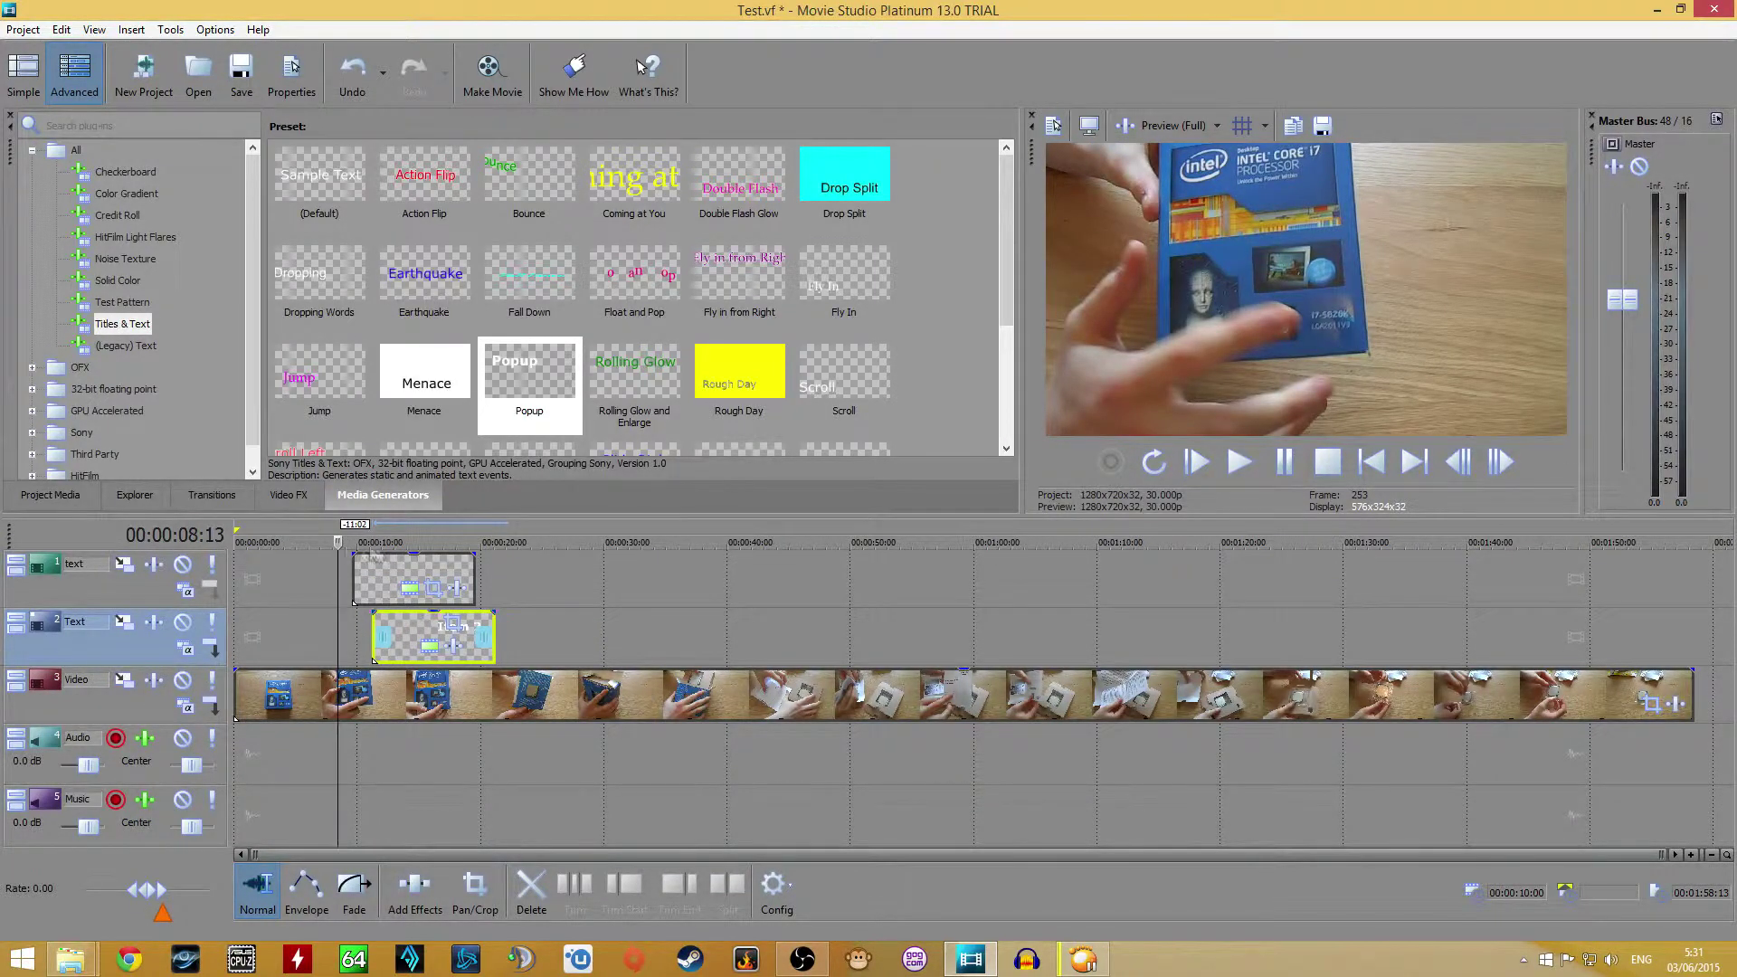
{"action": "left_click_drag", "start_coordinate": [335, 542], "coordinate": [325, 542]}
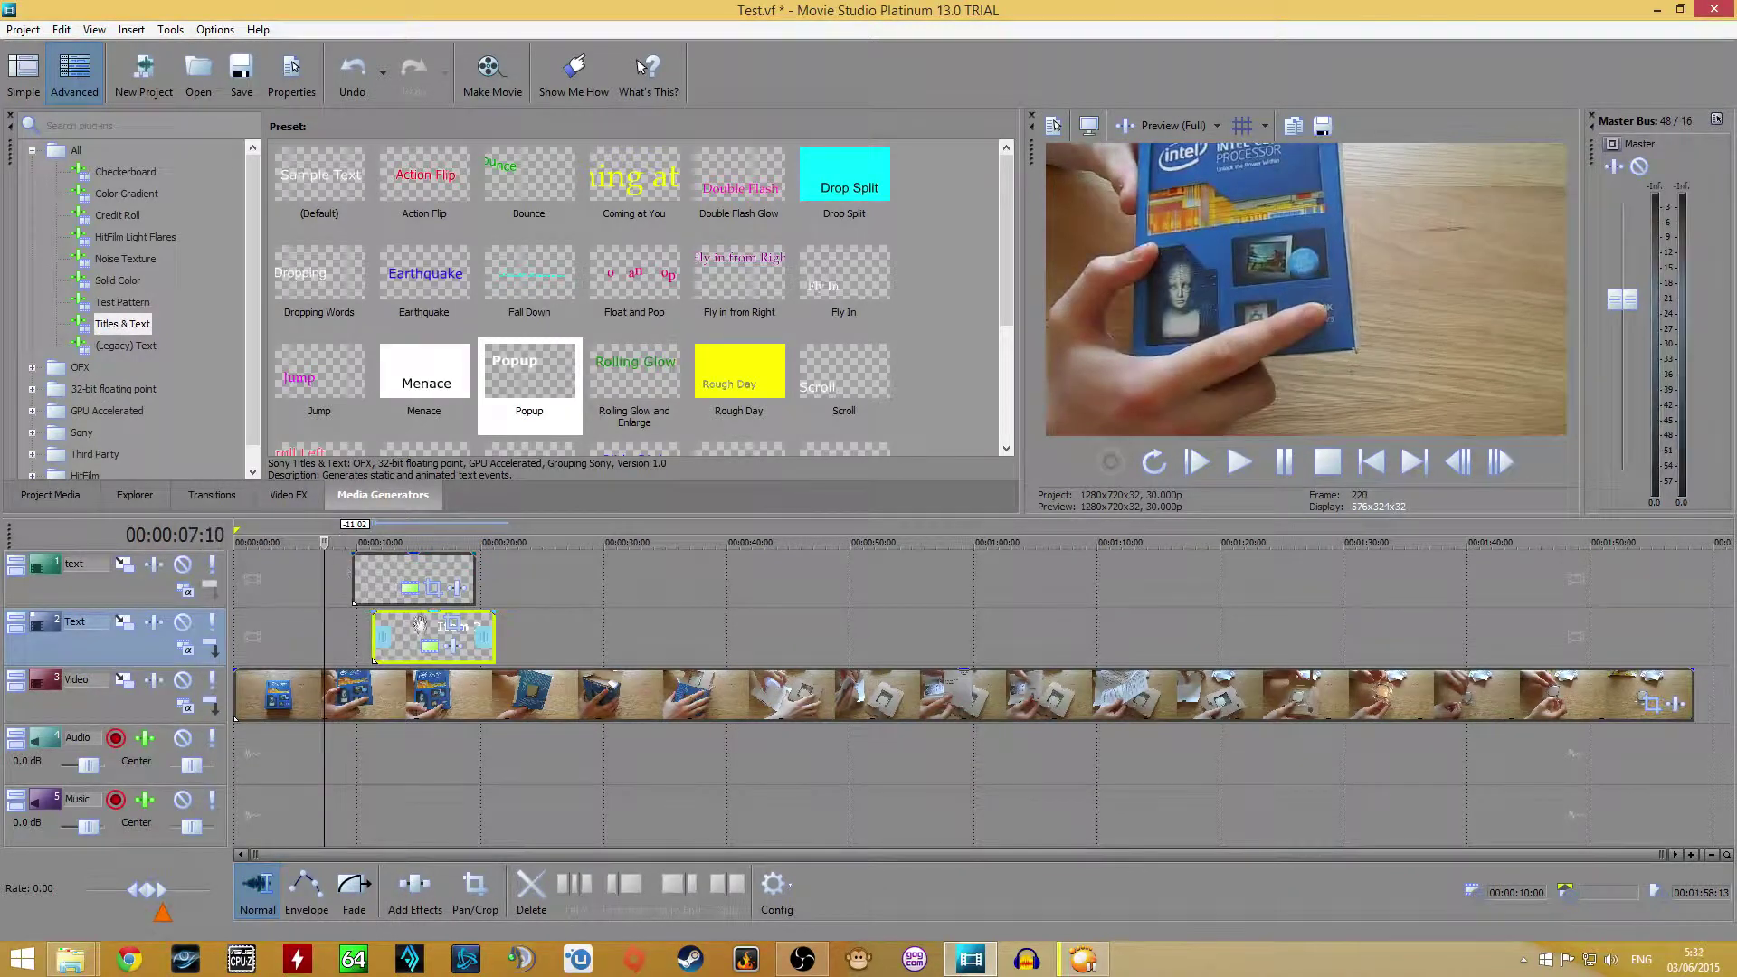
{"action": "left_click_drag", "start_coordinate": [428, 635], "coordinate": [427, 636]}
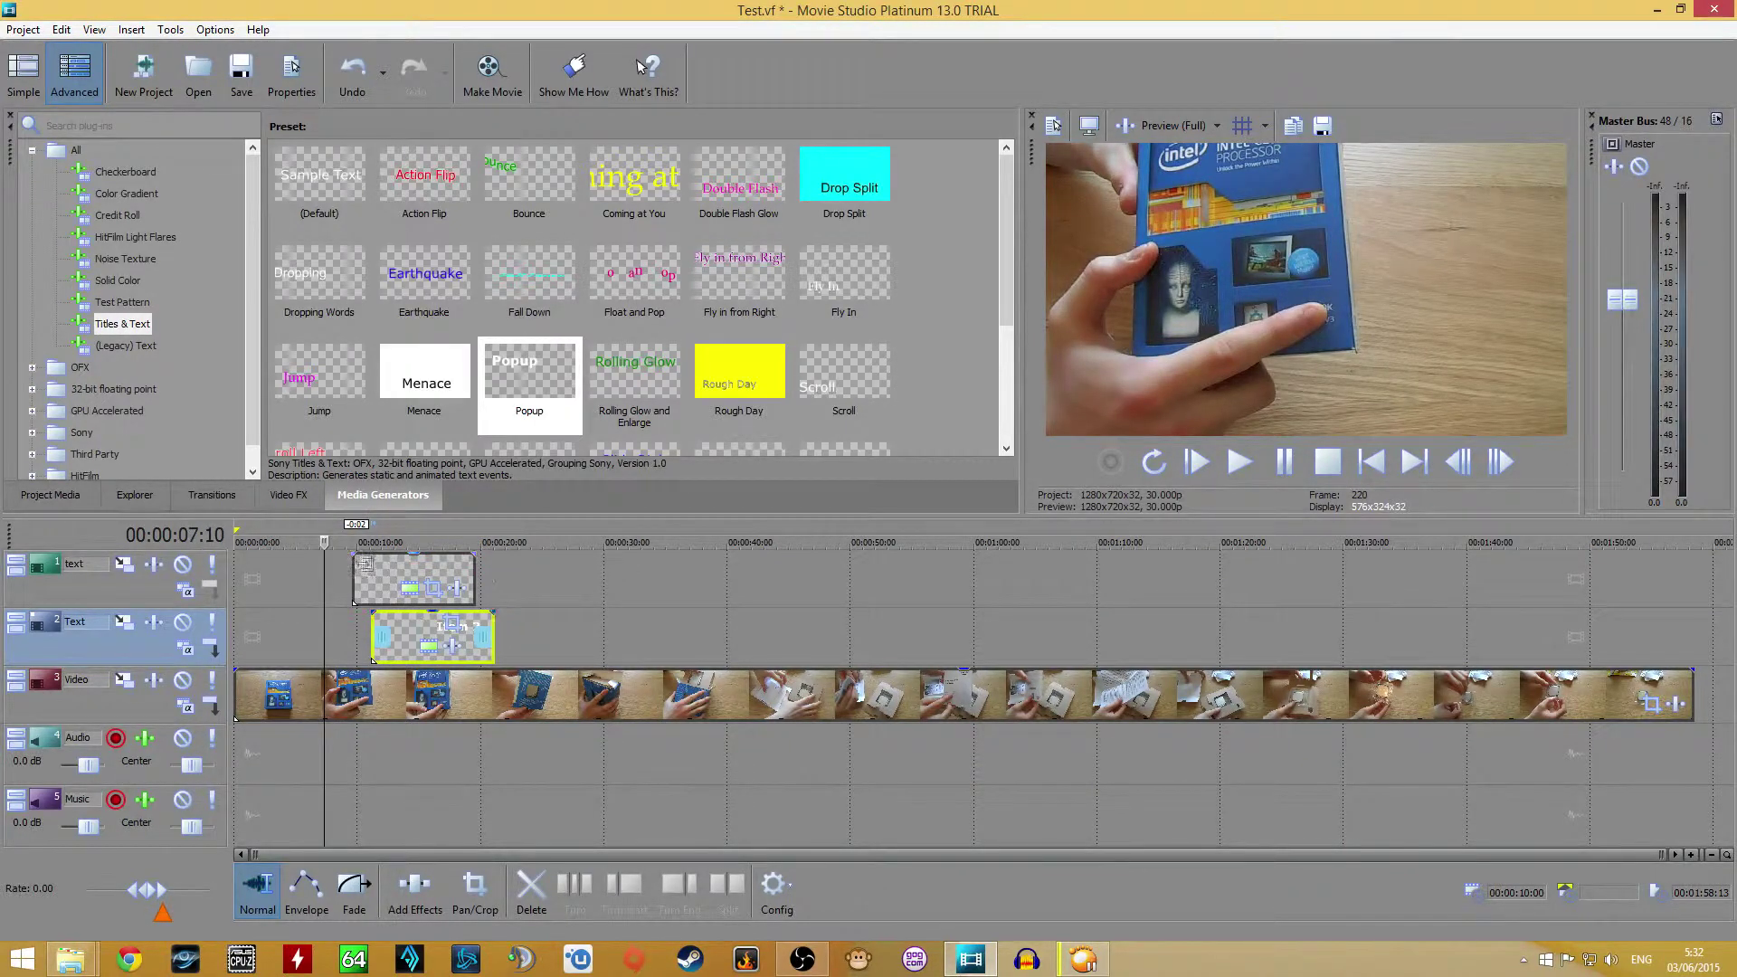
{"action": "left_click", "coordinate": [1240, 462]}
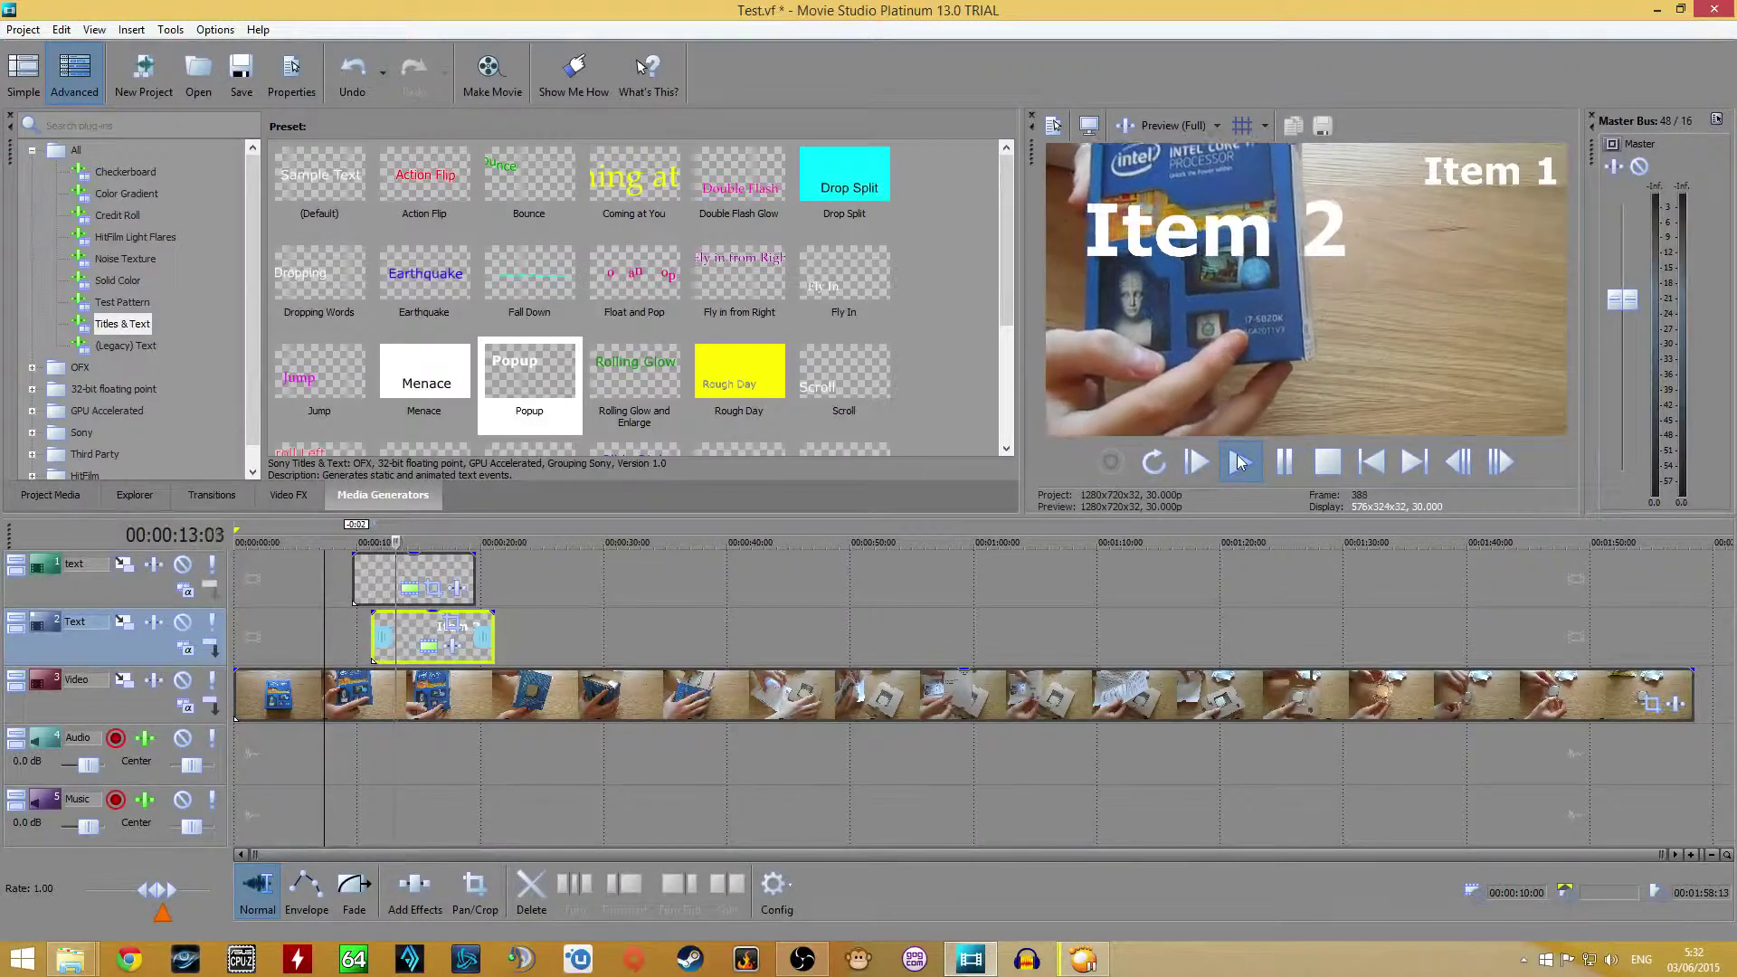
{"action": "left_click", "coordinate": [1284, 462]}
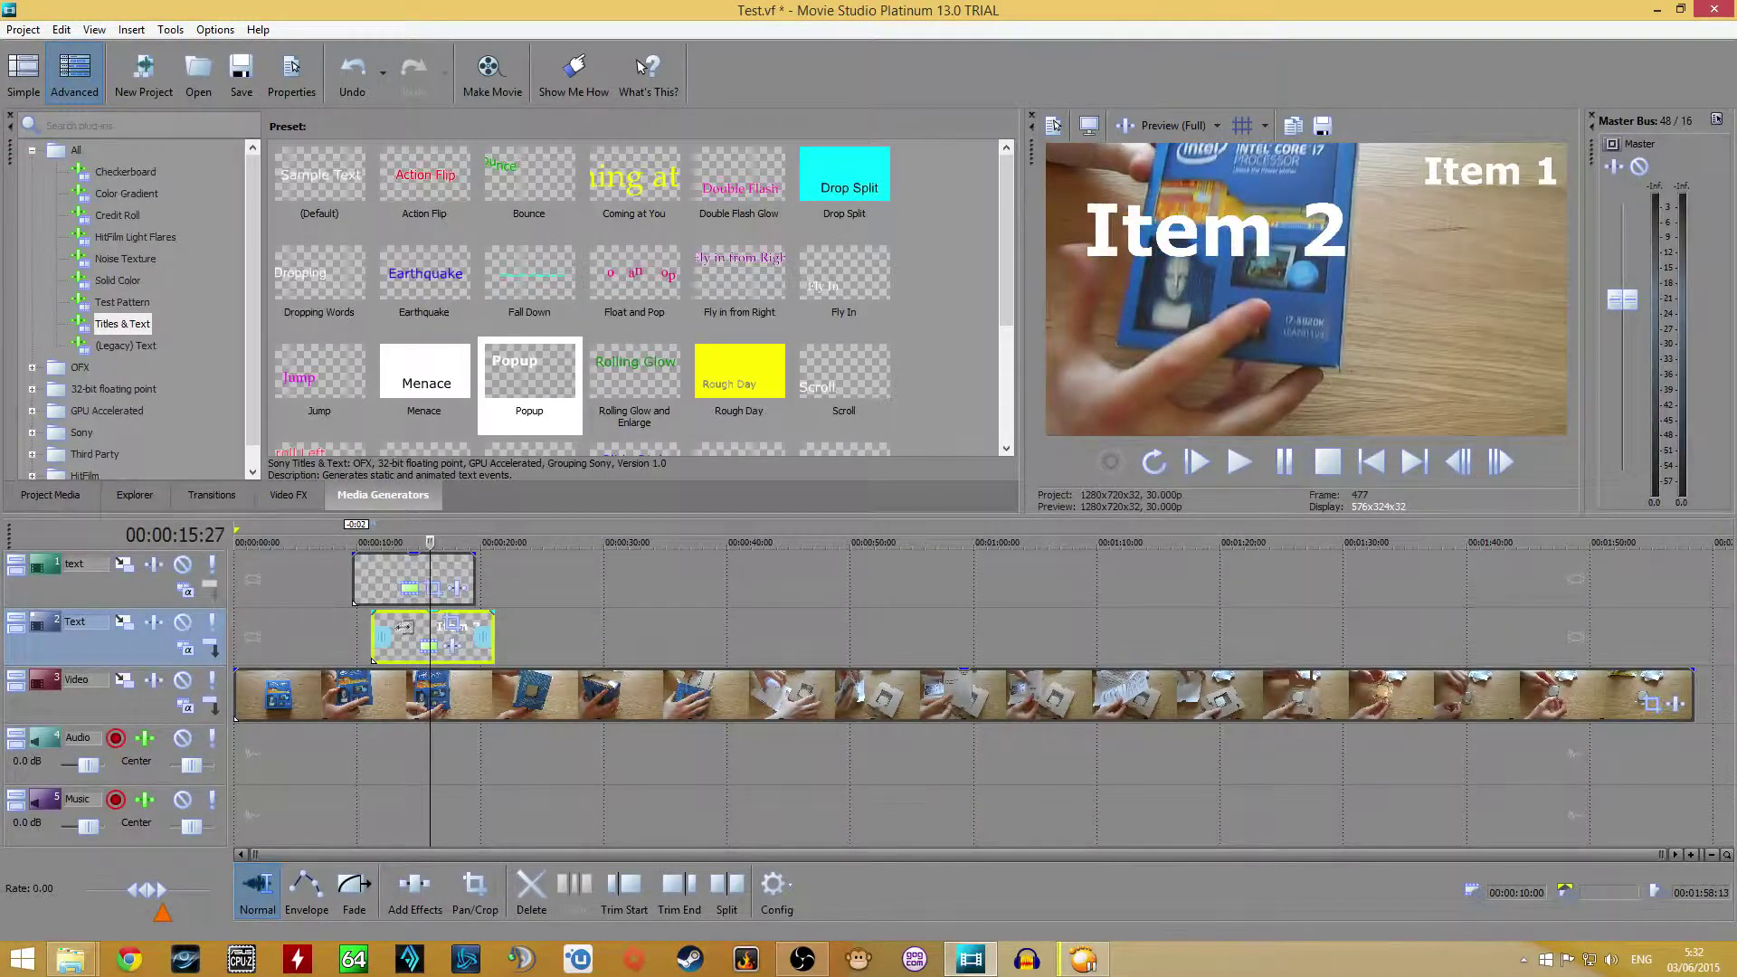
{"action": "left_click", "coordinate": [408, 633]}
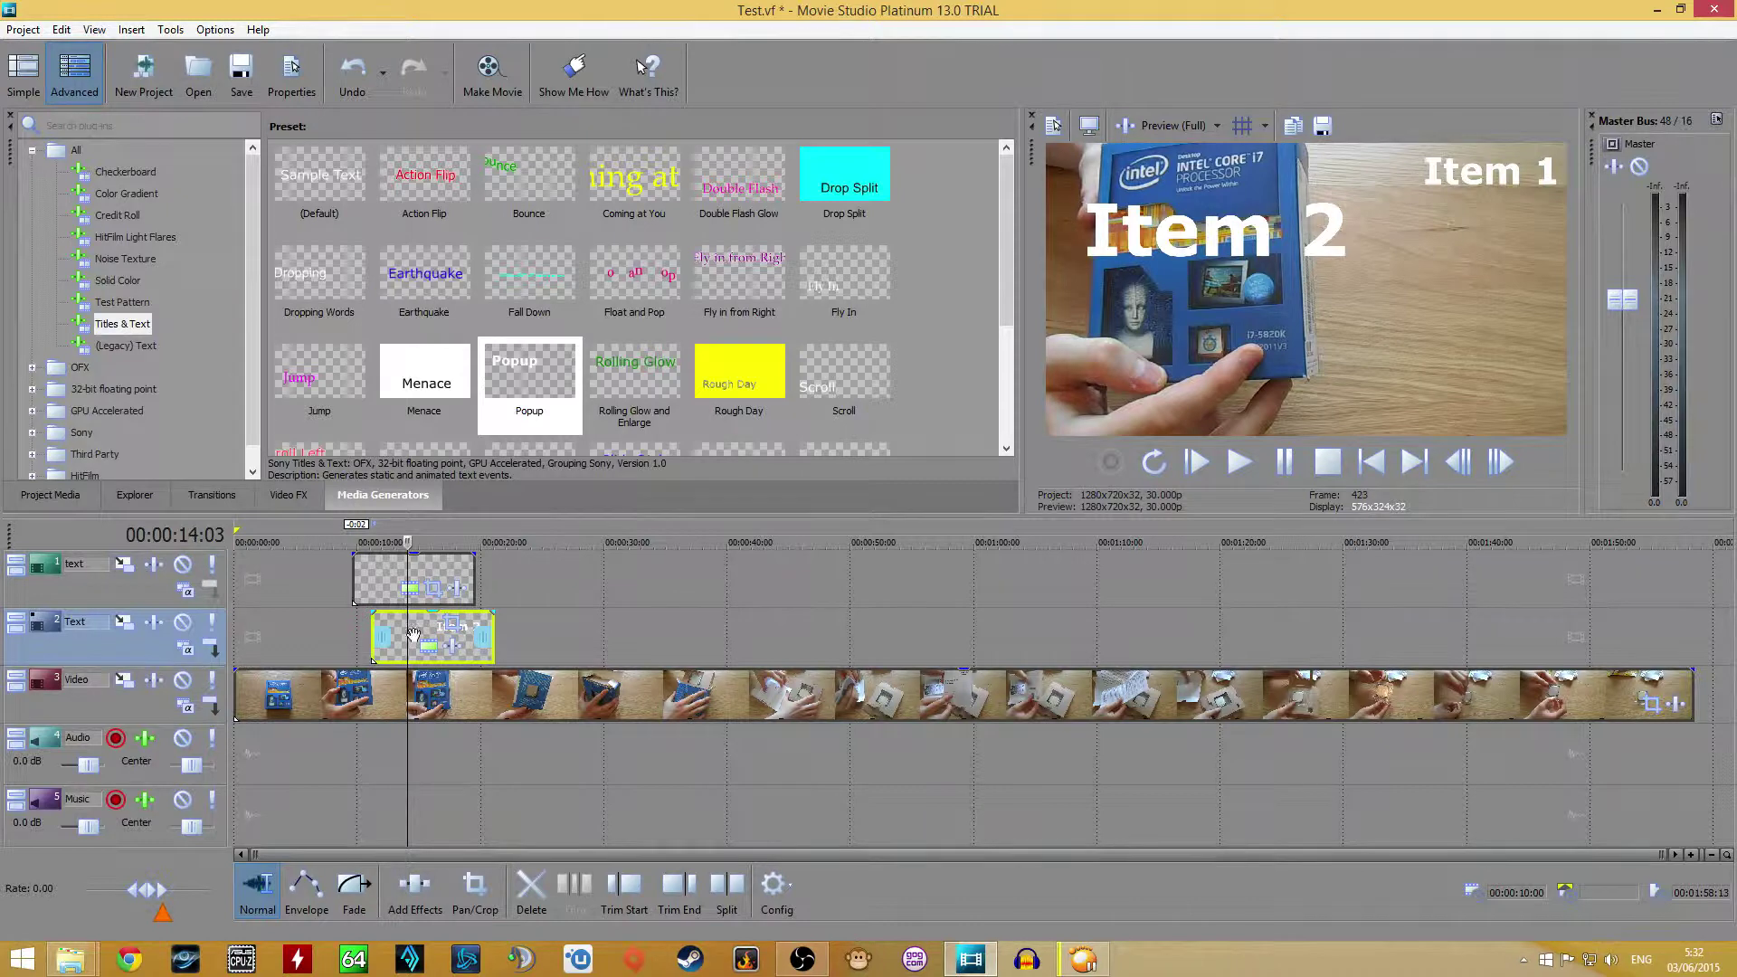
Move the Item 2 title to the top-right of the frame and shrink it to sit just below Item 1
{"action": "left_click", "coordinate": [436, 652]}
{"action": "left_click_drag", "start_coordinate": [417, 199], "coordinate": [330, 172]}
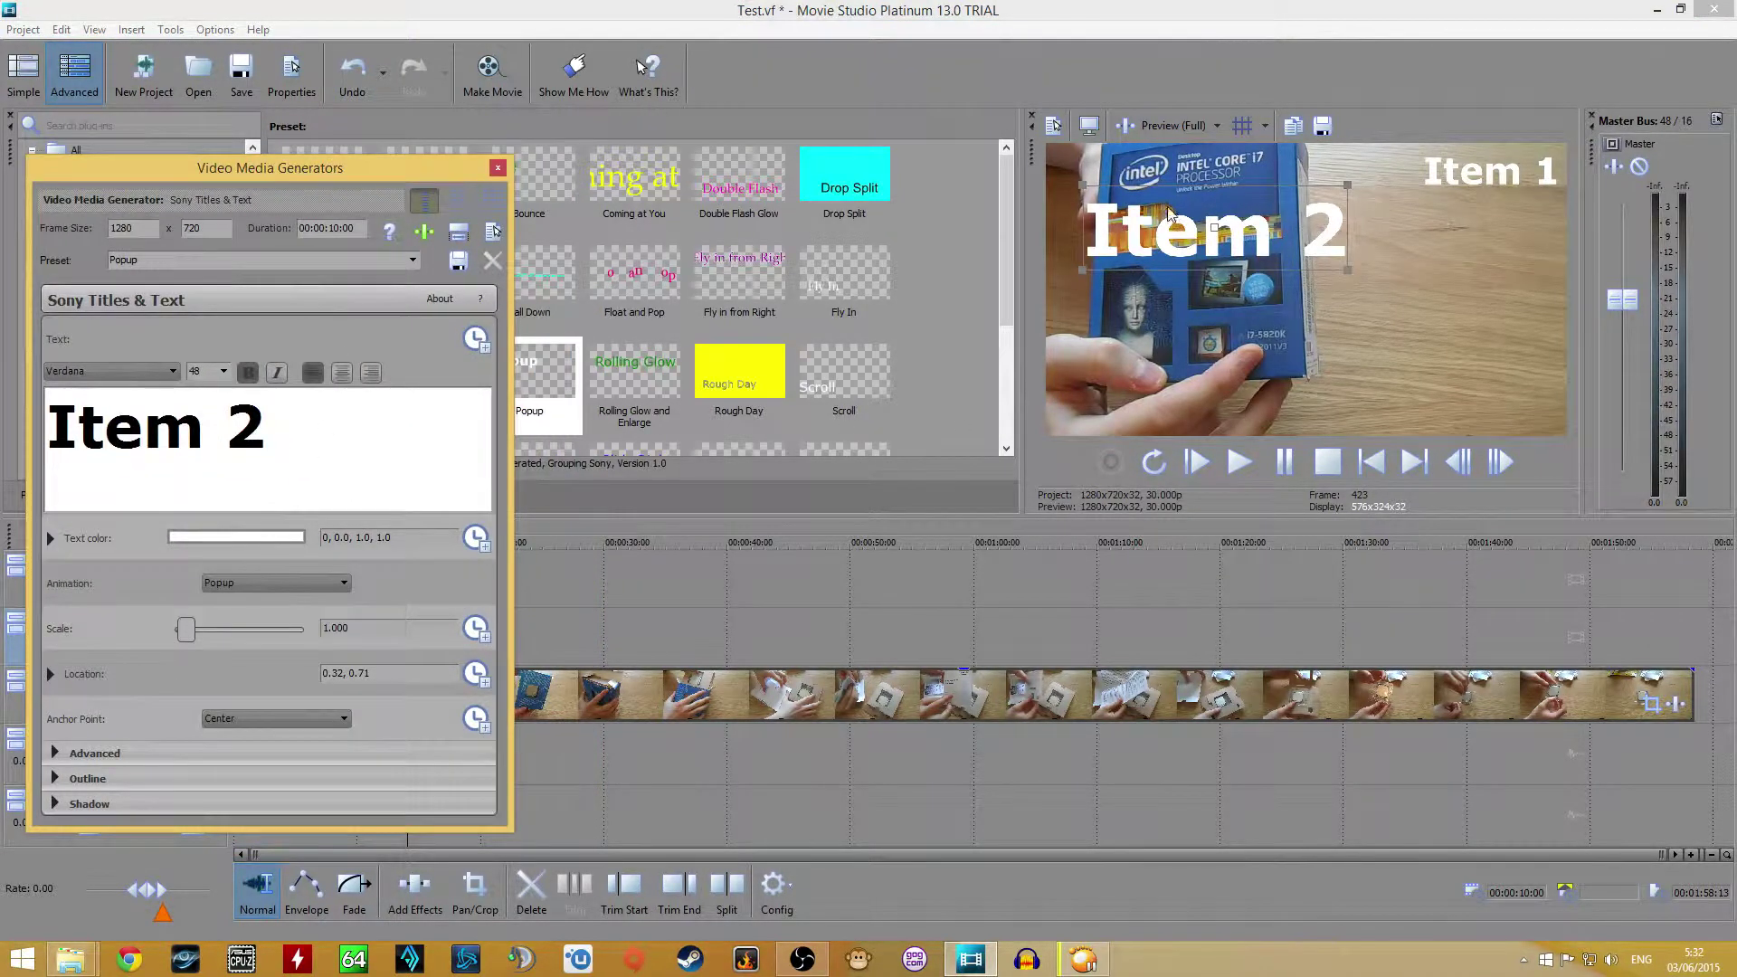
{"action": "left_click_drag", "start_coordinate": [1180, 229], "coordinate": [1396, 243]}
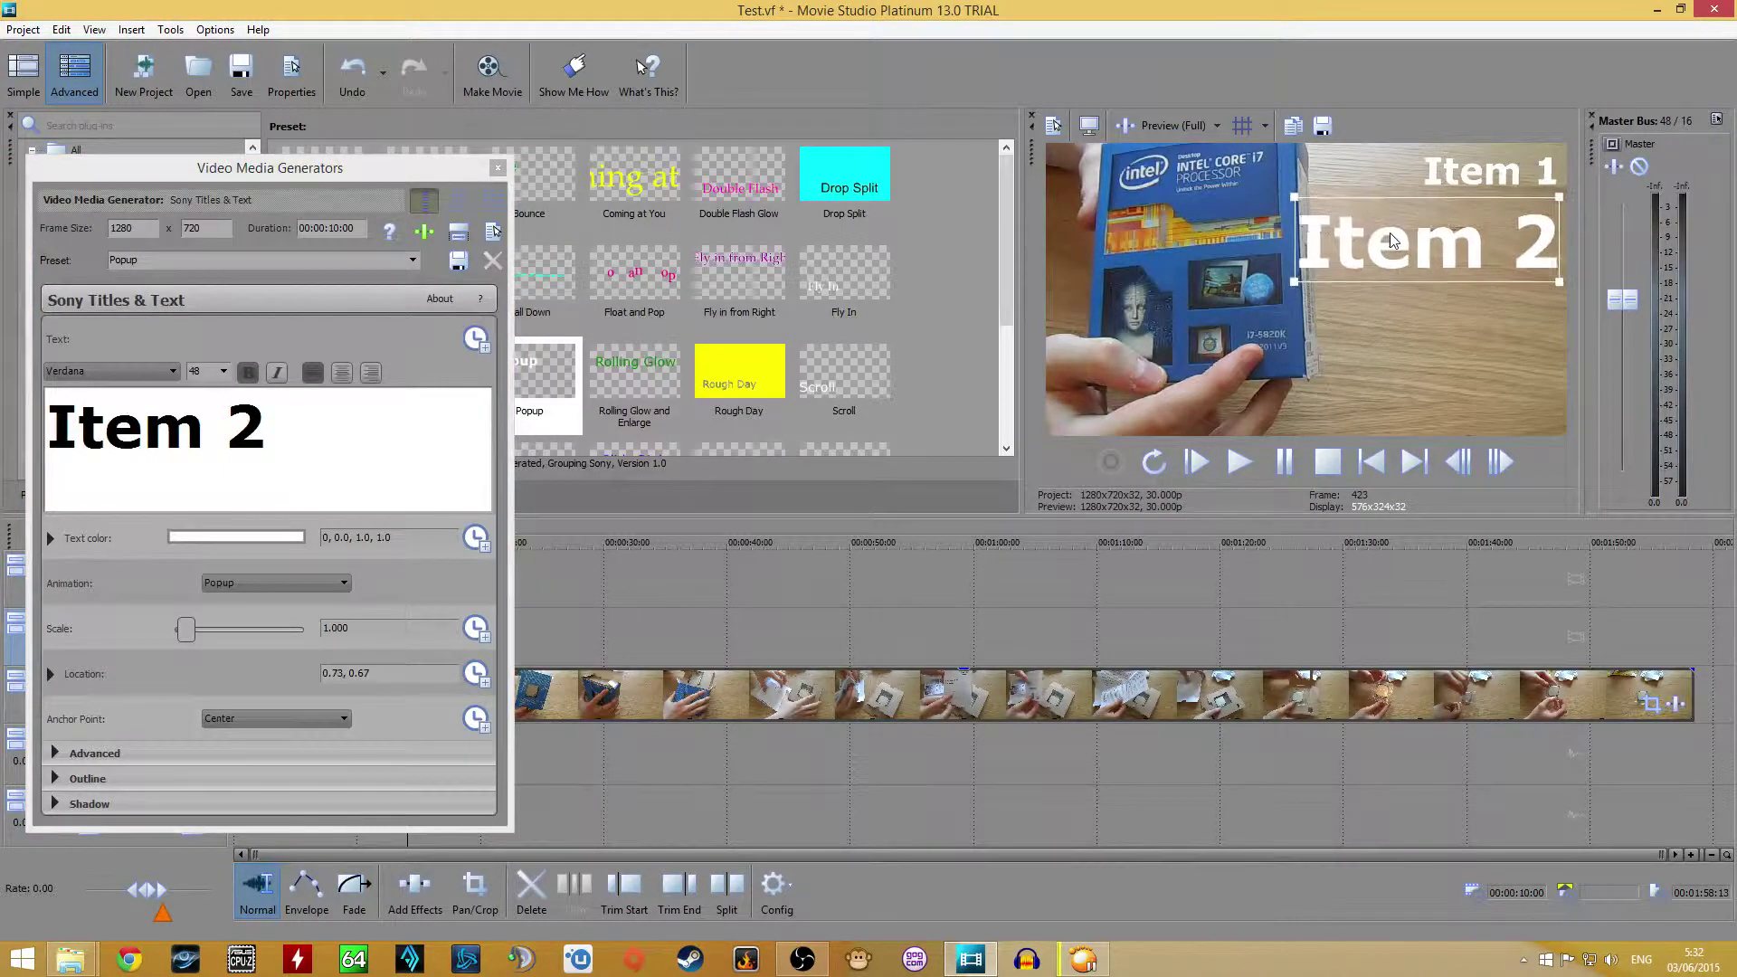
{"action": "left_click_drag", "start_coordinate": [1299, 199], "coordinate": [1492, 210]}
{"action": "left_click", "coordinate": [498, 167]}
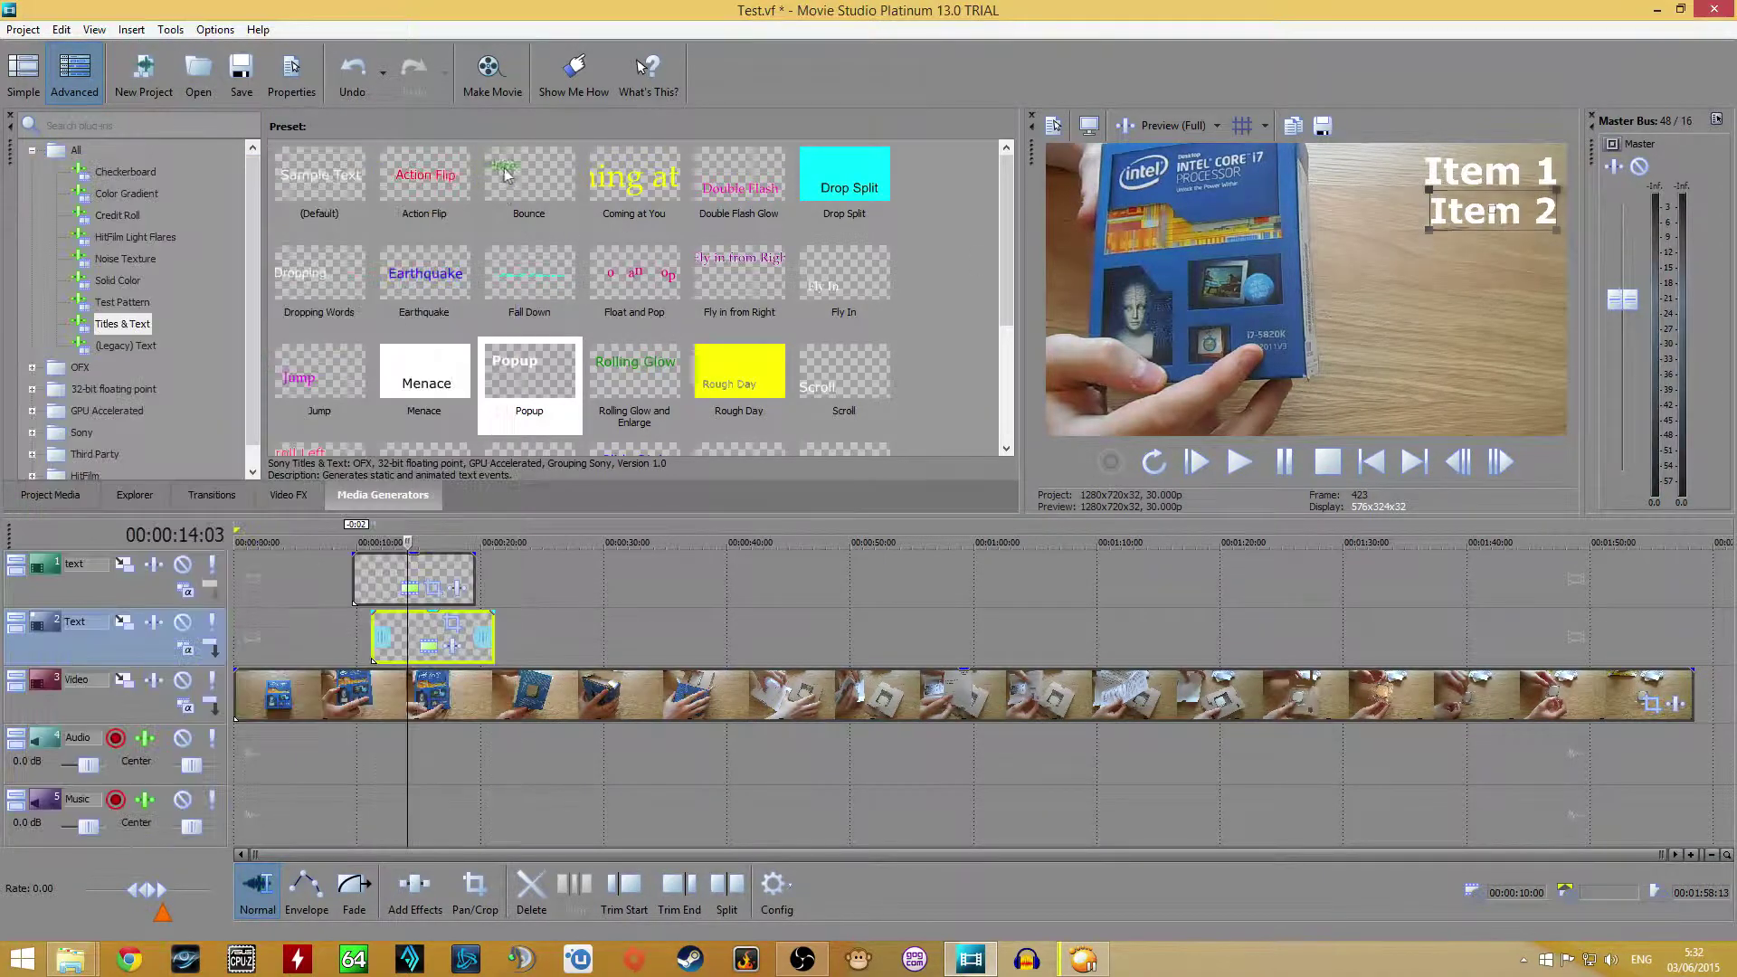
{"action": "left_click", "coordinate": [352, 542]}
{"action": "left_click", "coordinate": [344, 542]}
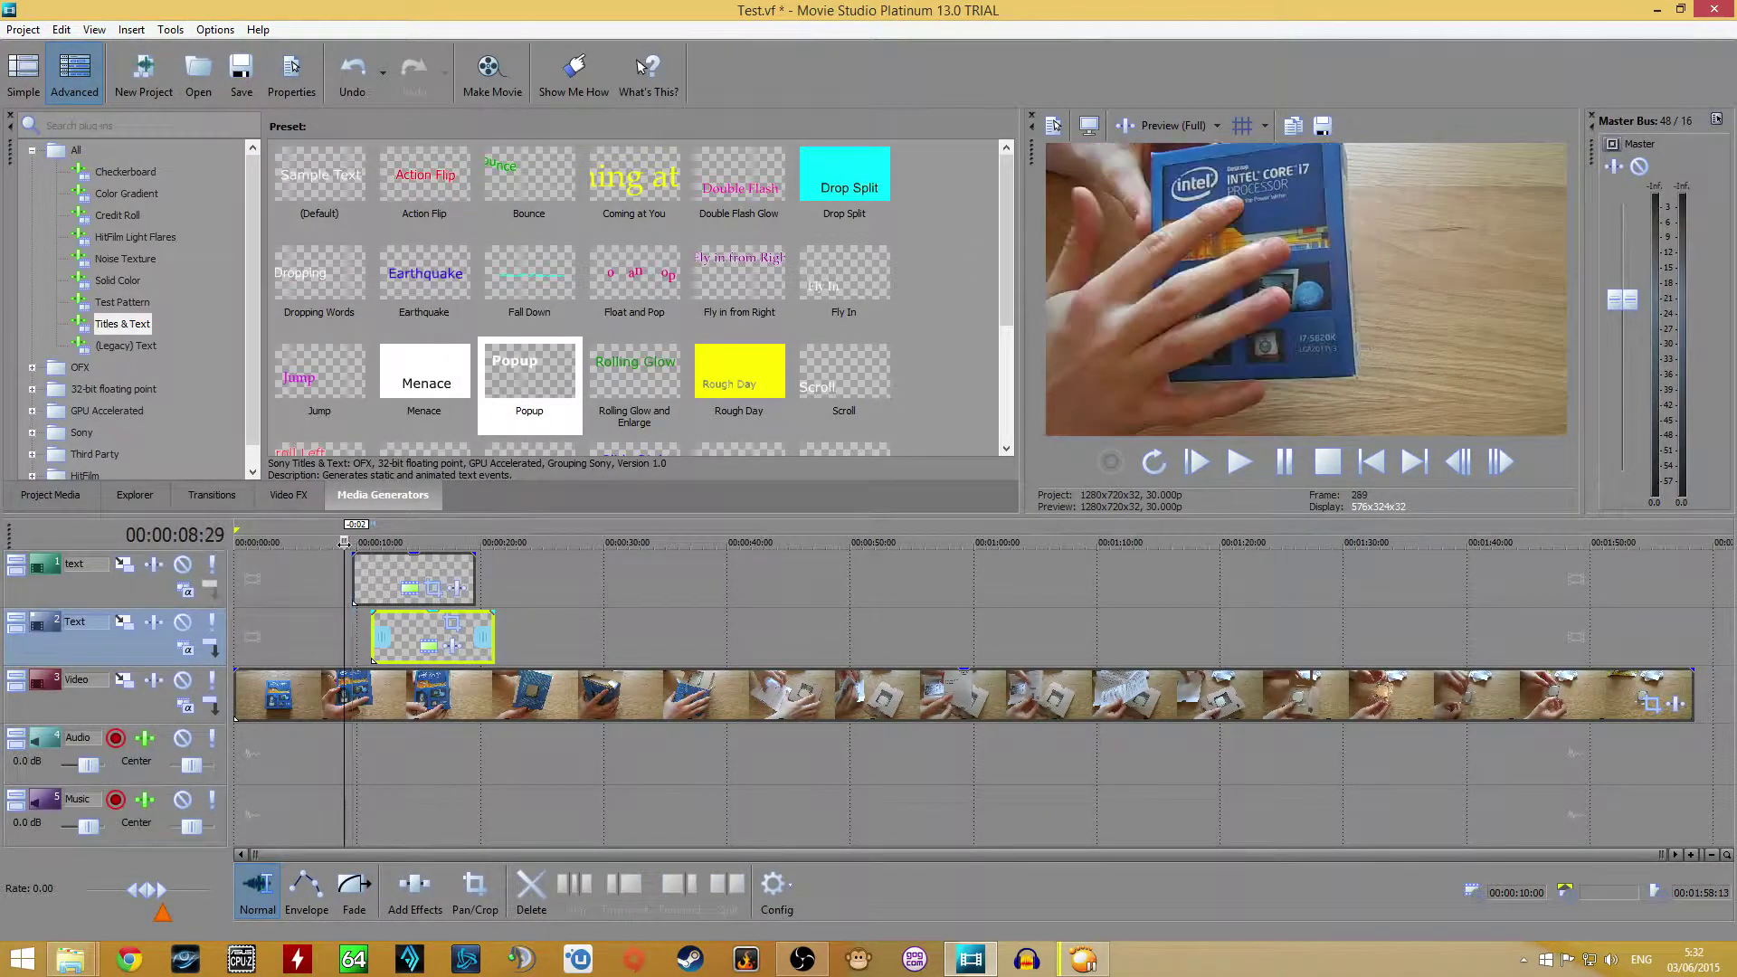
{"action": "key", "text": "space"}
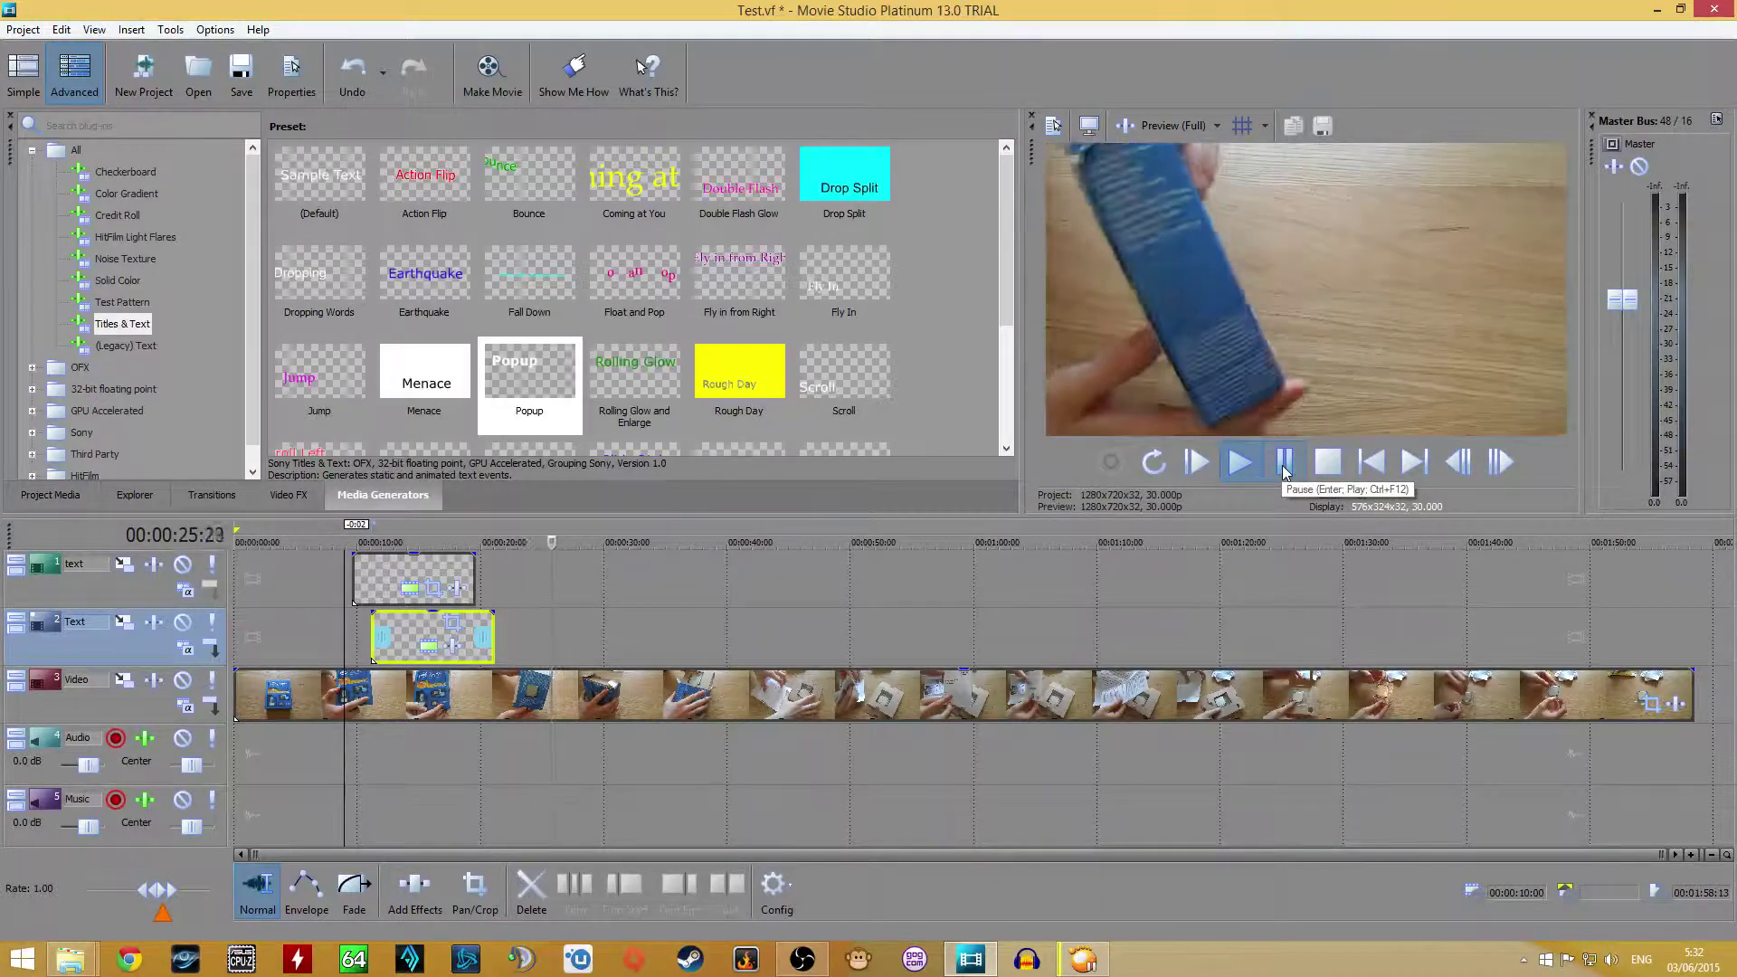
{"action": "left_click", "coordinate": [1283, 465]}
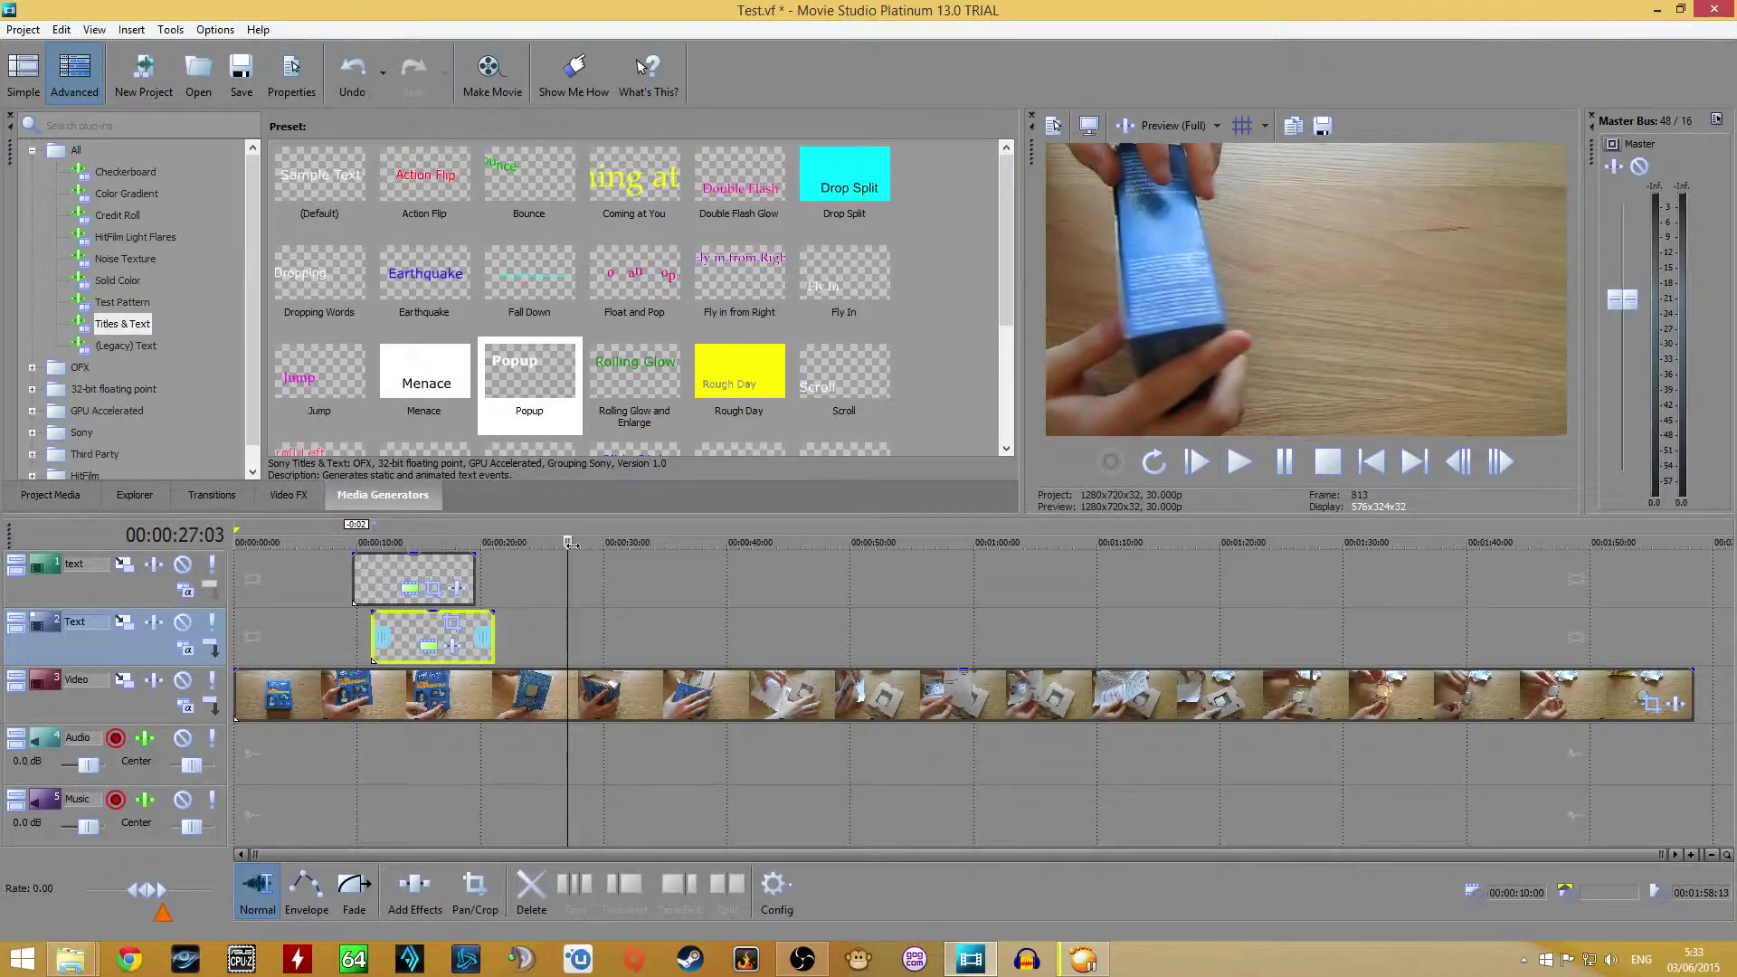
Extend the end of the Item 1 clip on the top track by about 4 seconds
{"action": "left_click_drag", "start_coordinate": [571, 543], "coordinate": [342, 543]}
{"action": "left_click", "coordinate": [471, 576]}
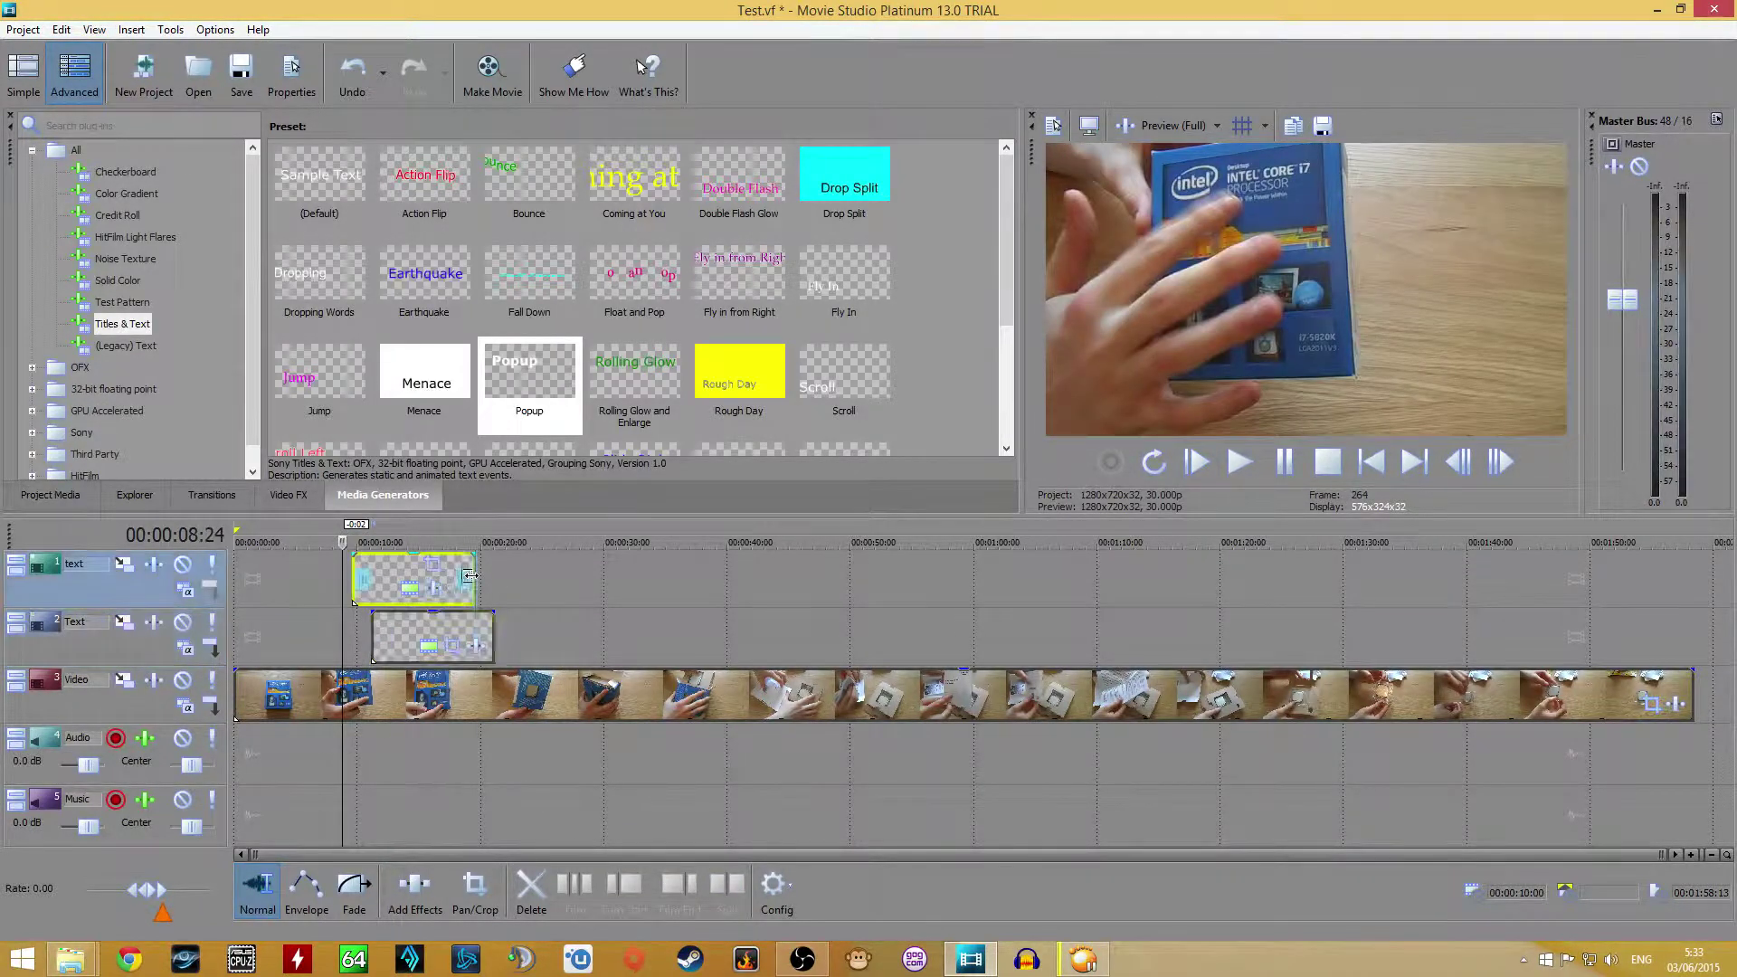
{"action": "left_click_drag", "start_coordinate": [470, 576], "coordinate": [528, 576]}
Play back the titles to check timing, then park the playhead where both titles show
{"action": "left_click_drag", "start_coordinate": [343, 540], "coordinate": [379, 541]}
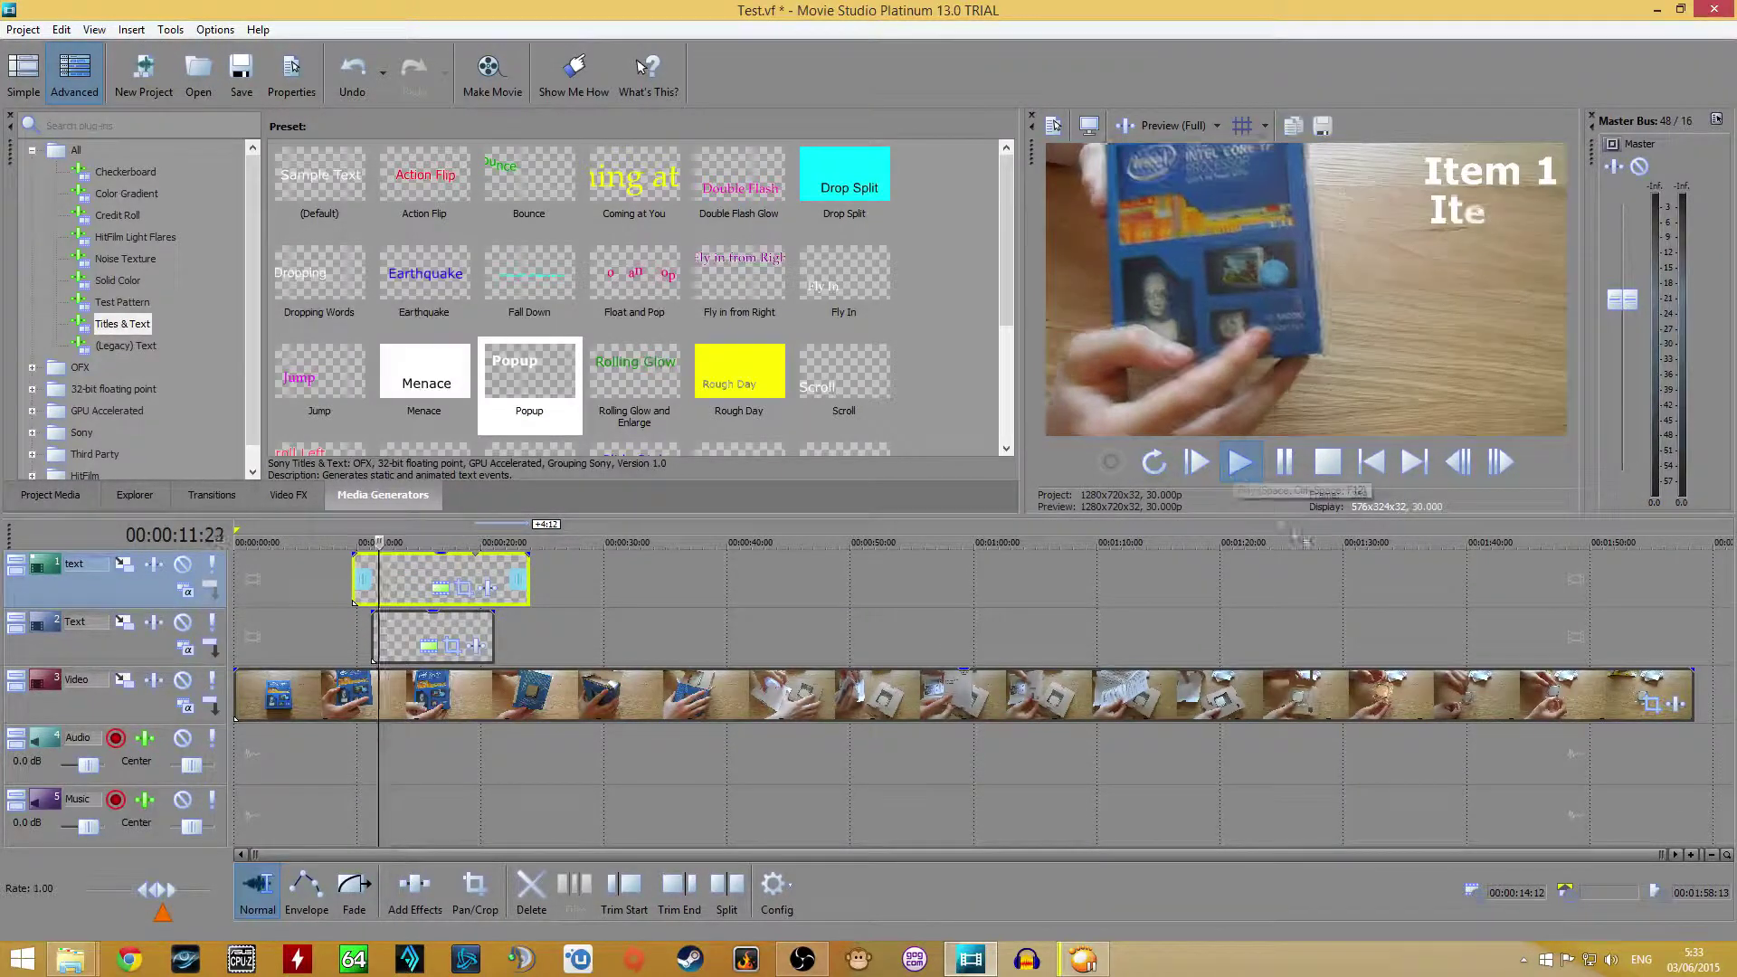
{"action": "left_click", "coordinate": [1240, 462]}
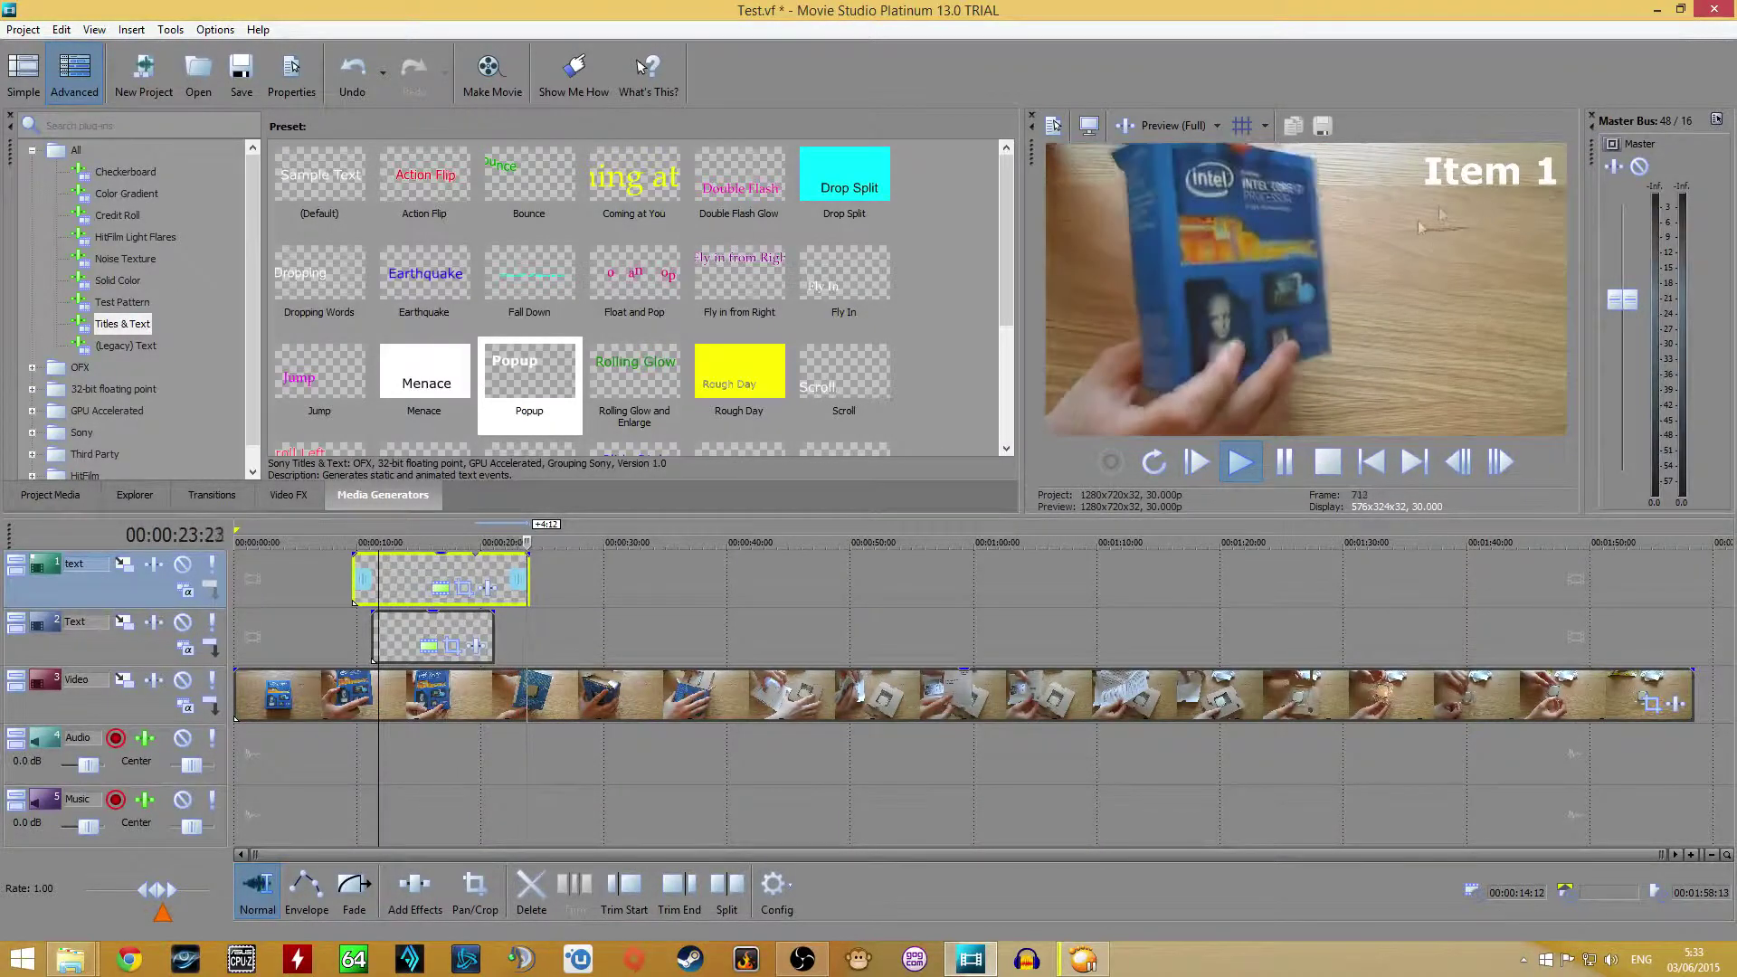
{"action": "left_click", "coordinate": [1281, 463]}
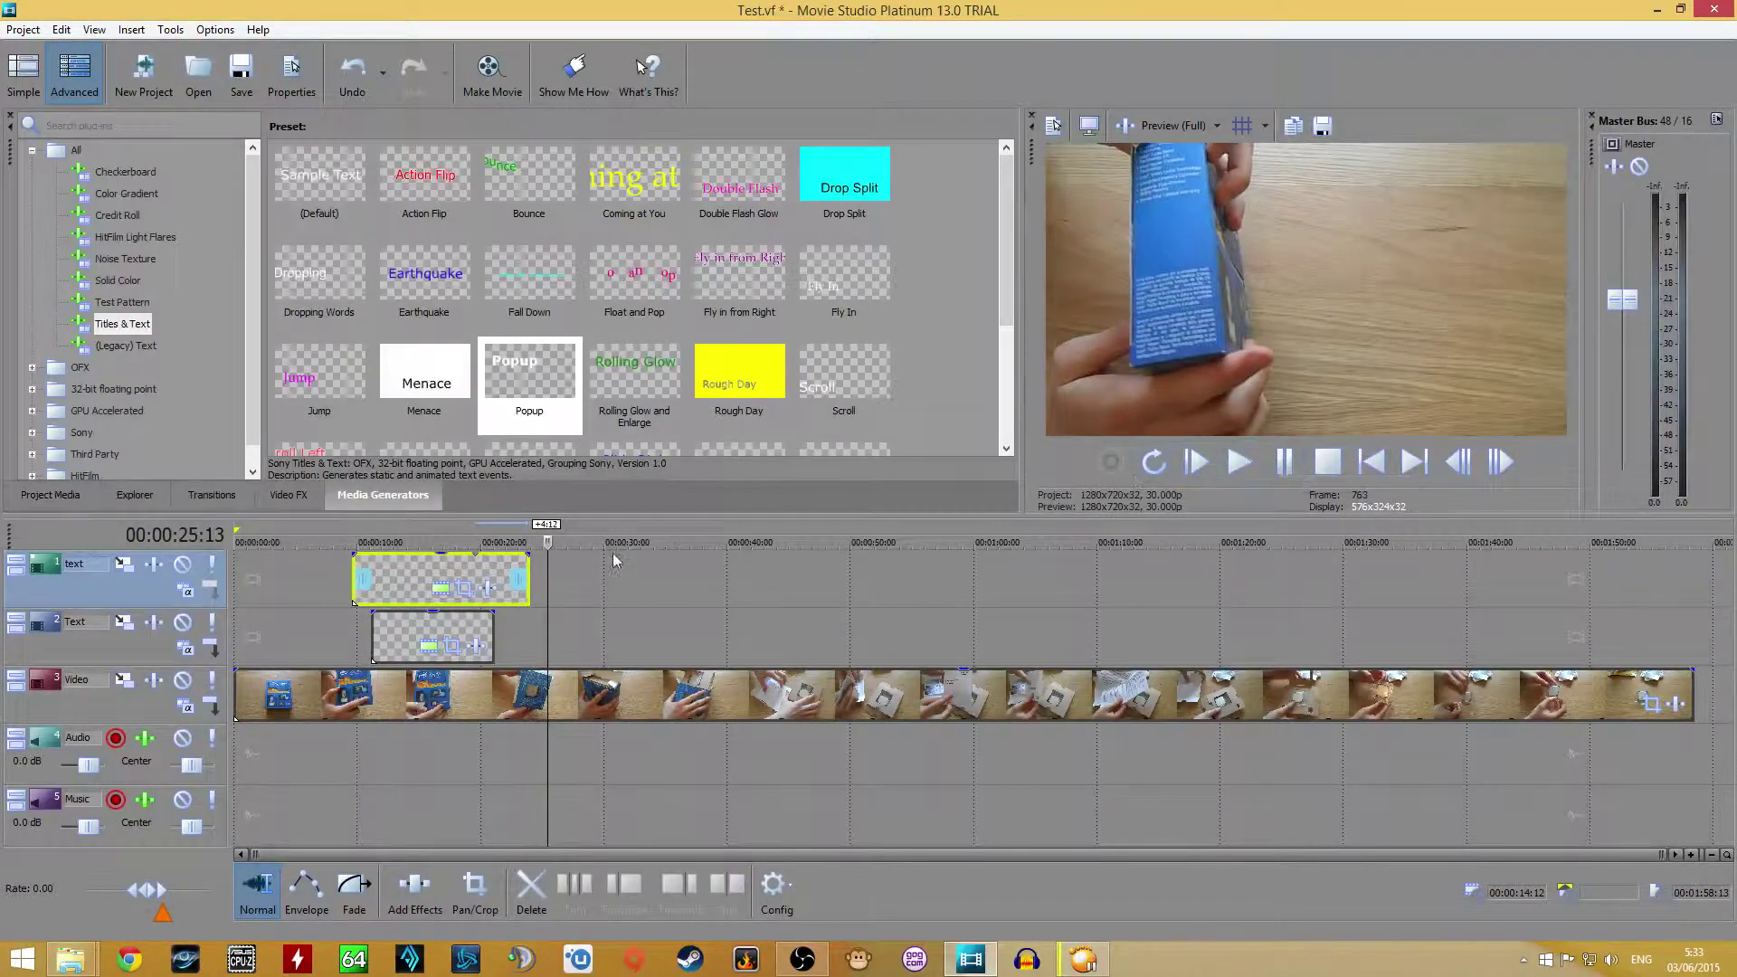
{"action": "left_click_drag", "start_coordinate": [543, 541], "coordinate": [425, 558]}
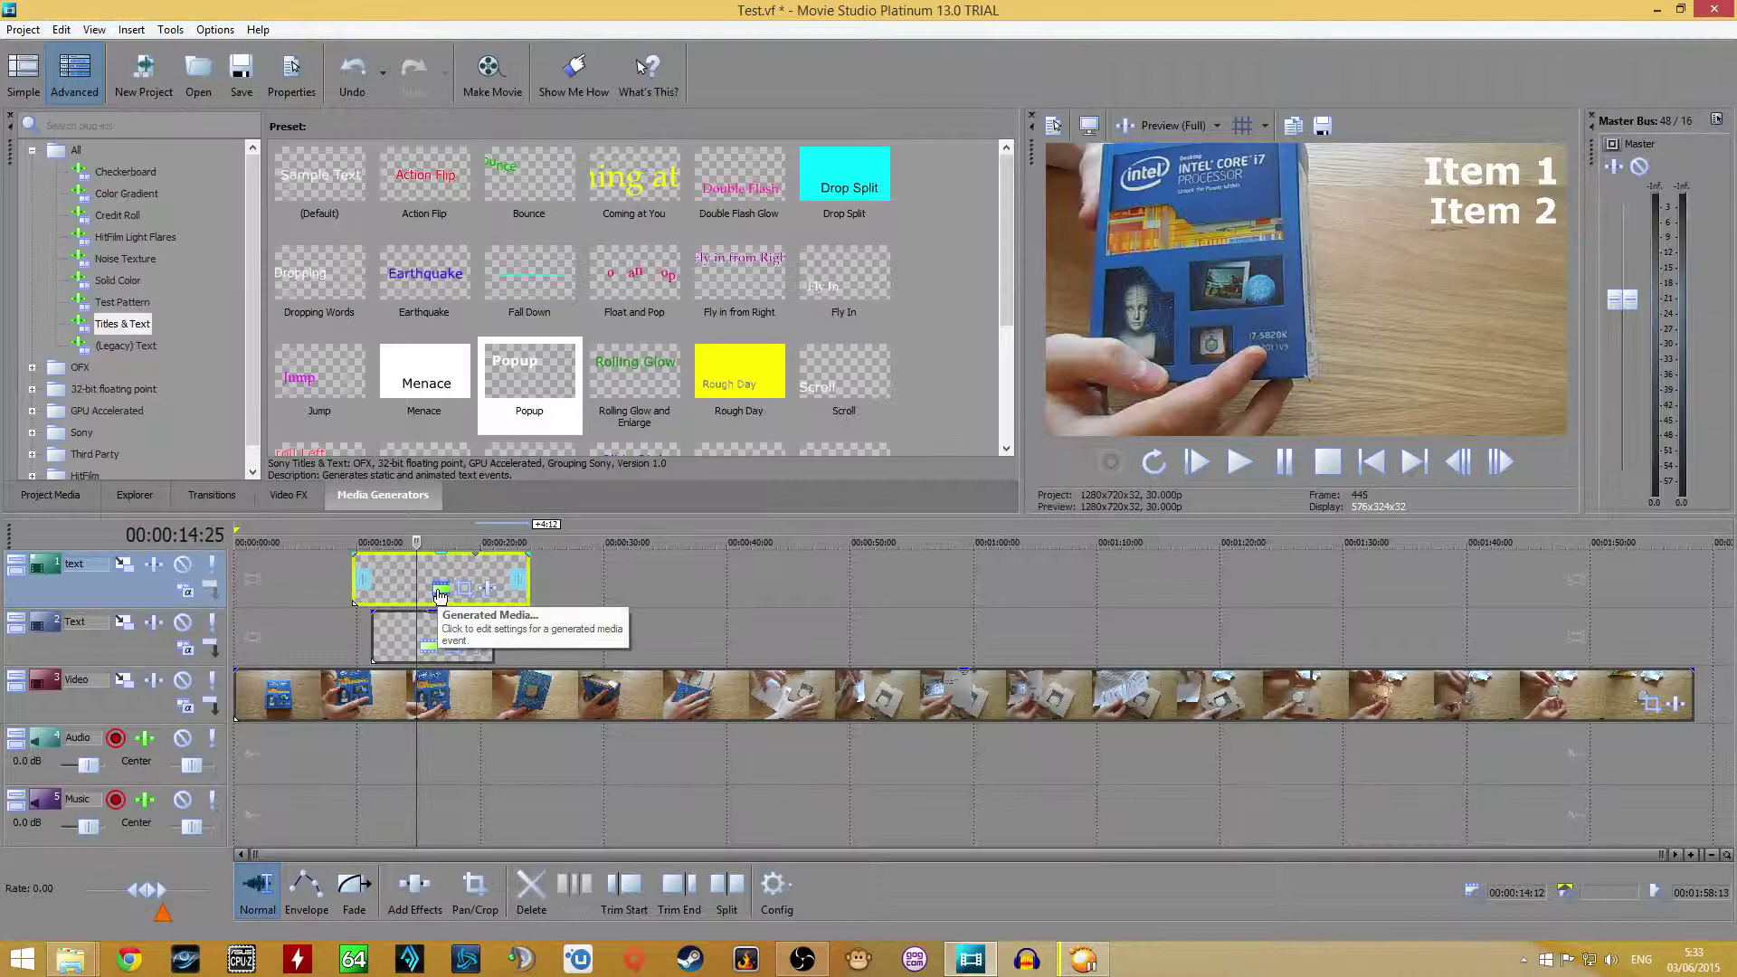
Change the Item 1 title's Generated Media duration to 00:00:15:00
{"action": "left_click", "coordinate": [439, 596]}
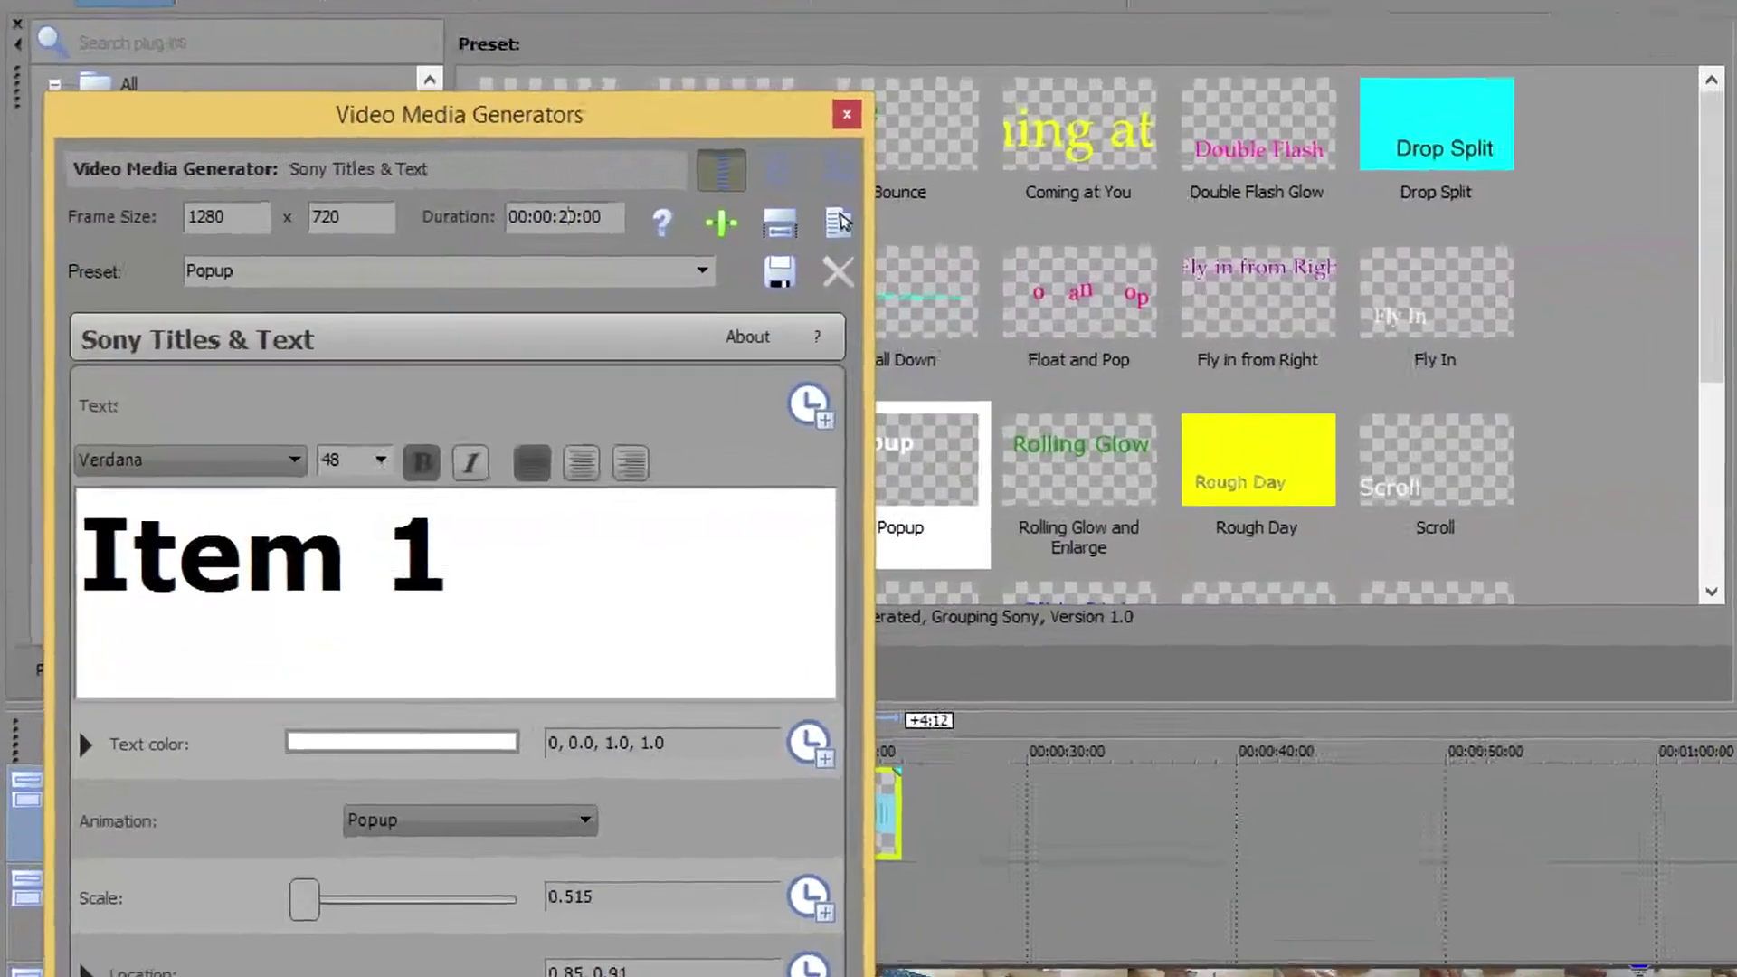
{"action": "type", "text": "2"}
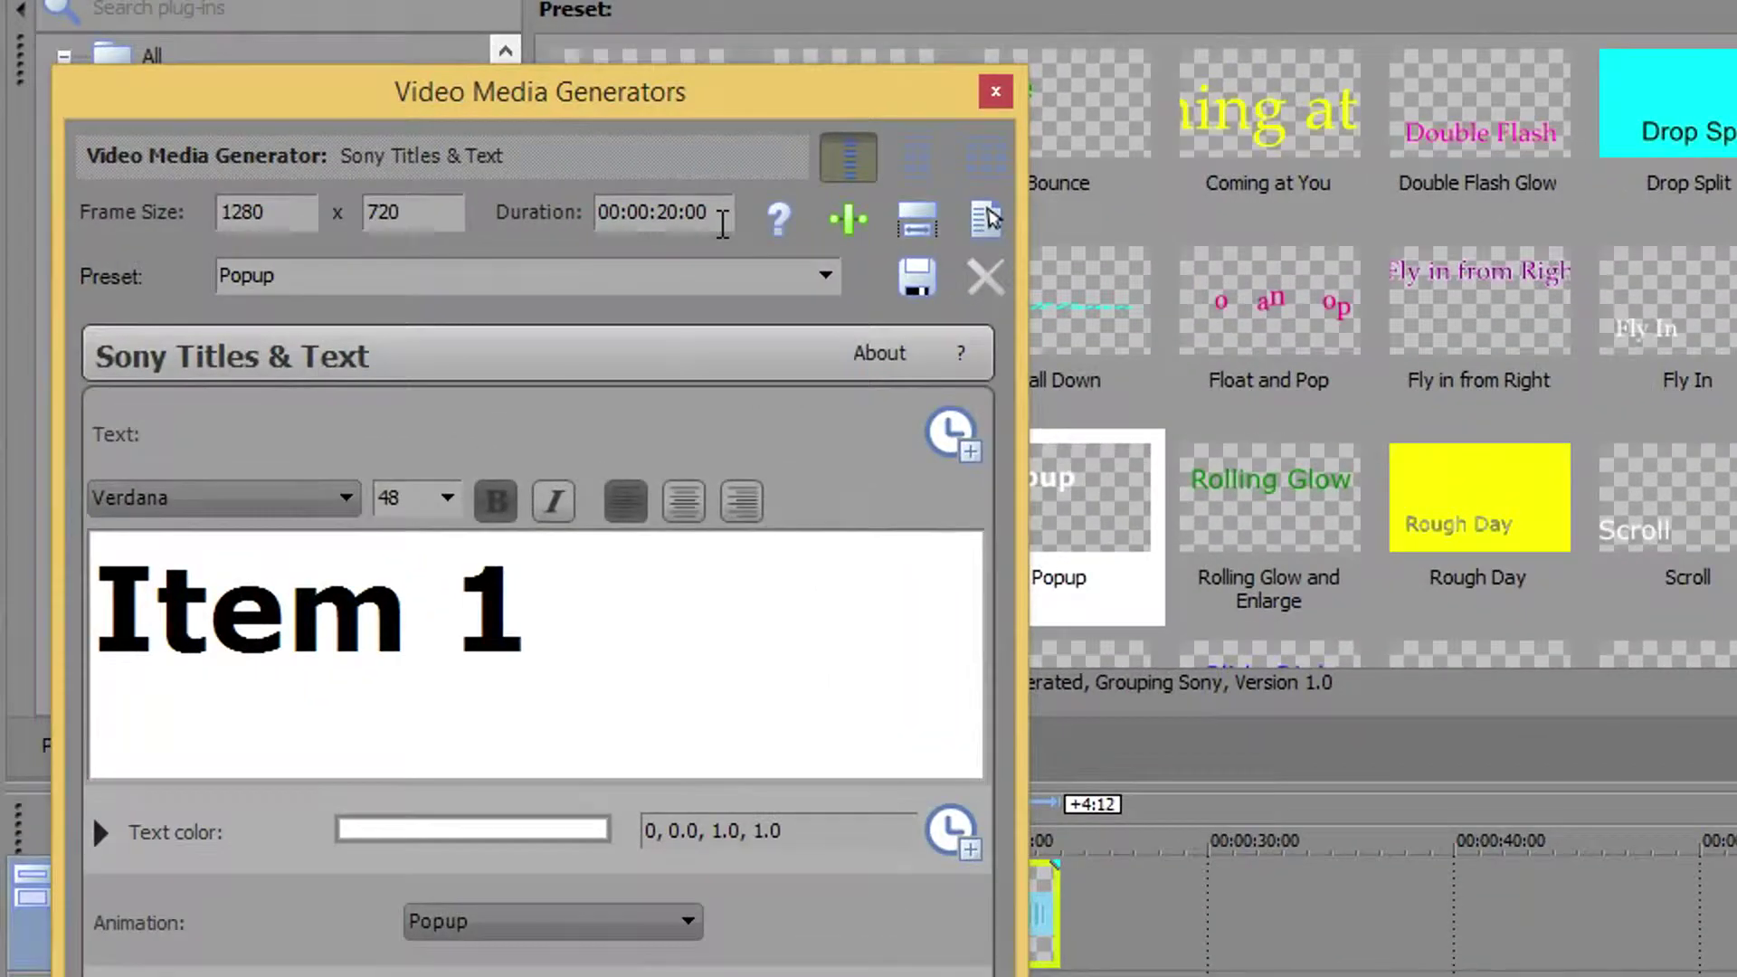
{"action": "key", "text": "BackSpace"}
{"action": "type", "text": "15"}
{"action": "key", "text": "Return"}
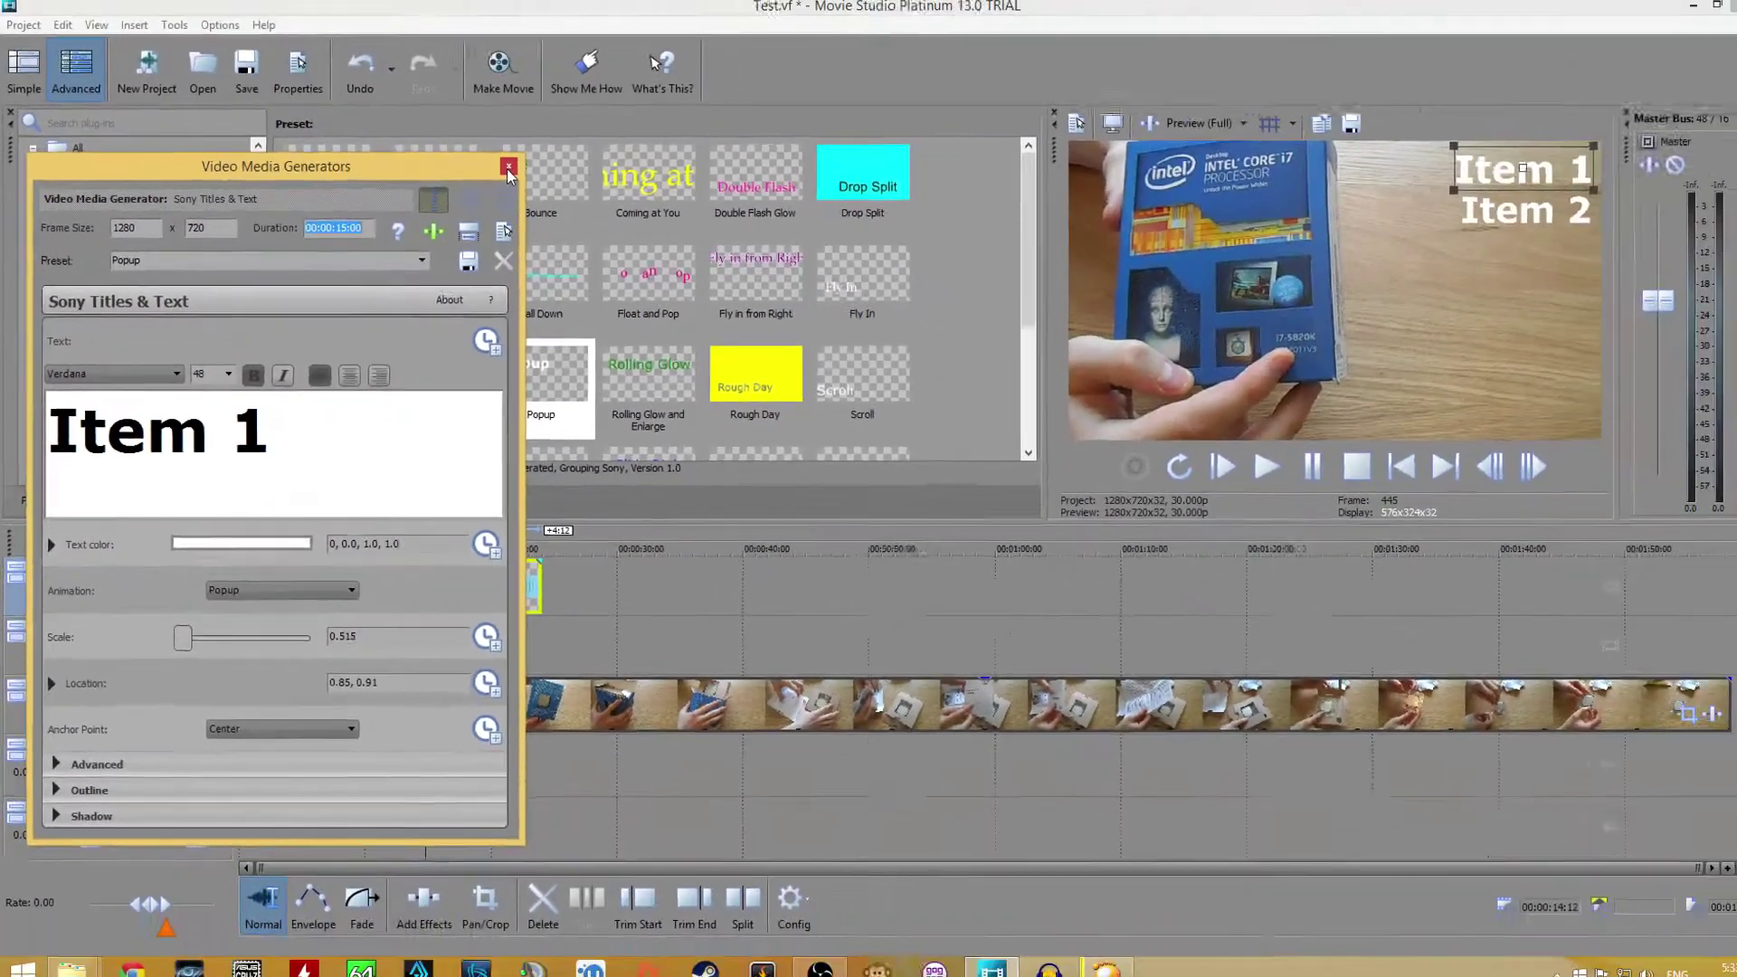
{"action": "left_click", "coordinate": [740, 131]}
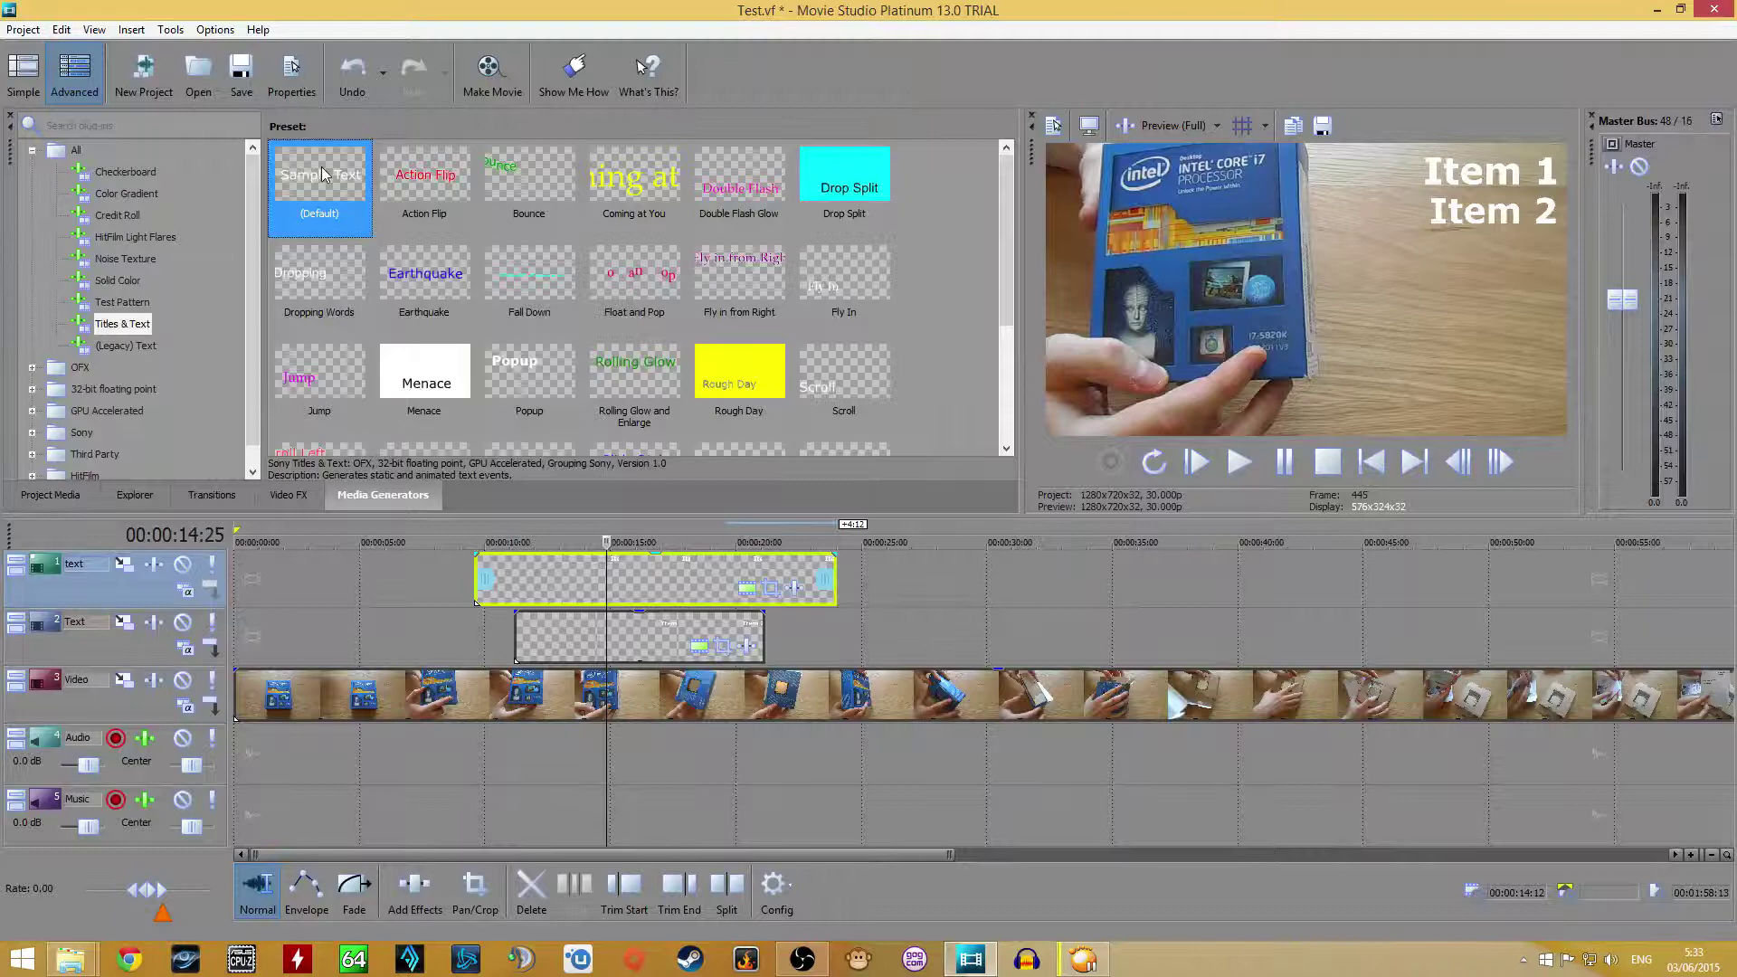
{"action": "left_click_drag", "start_coordinate": [322, 168], "coordinate": [328, 180]}
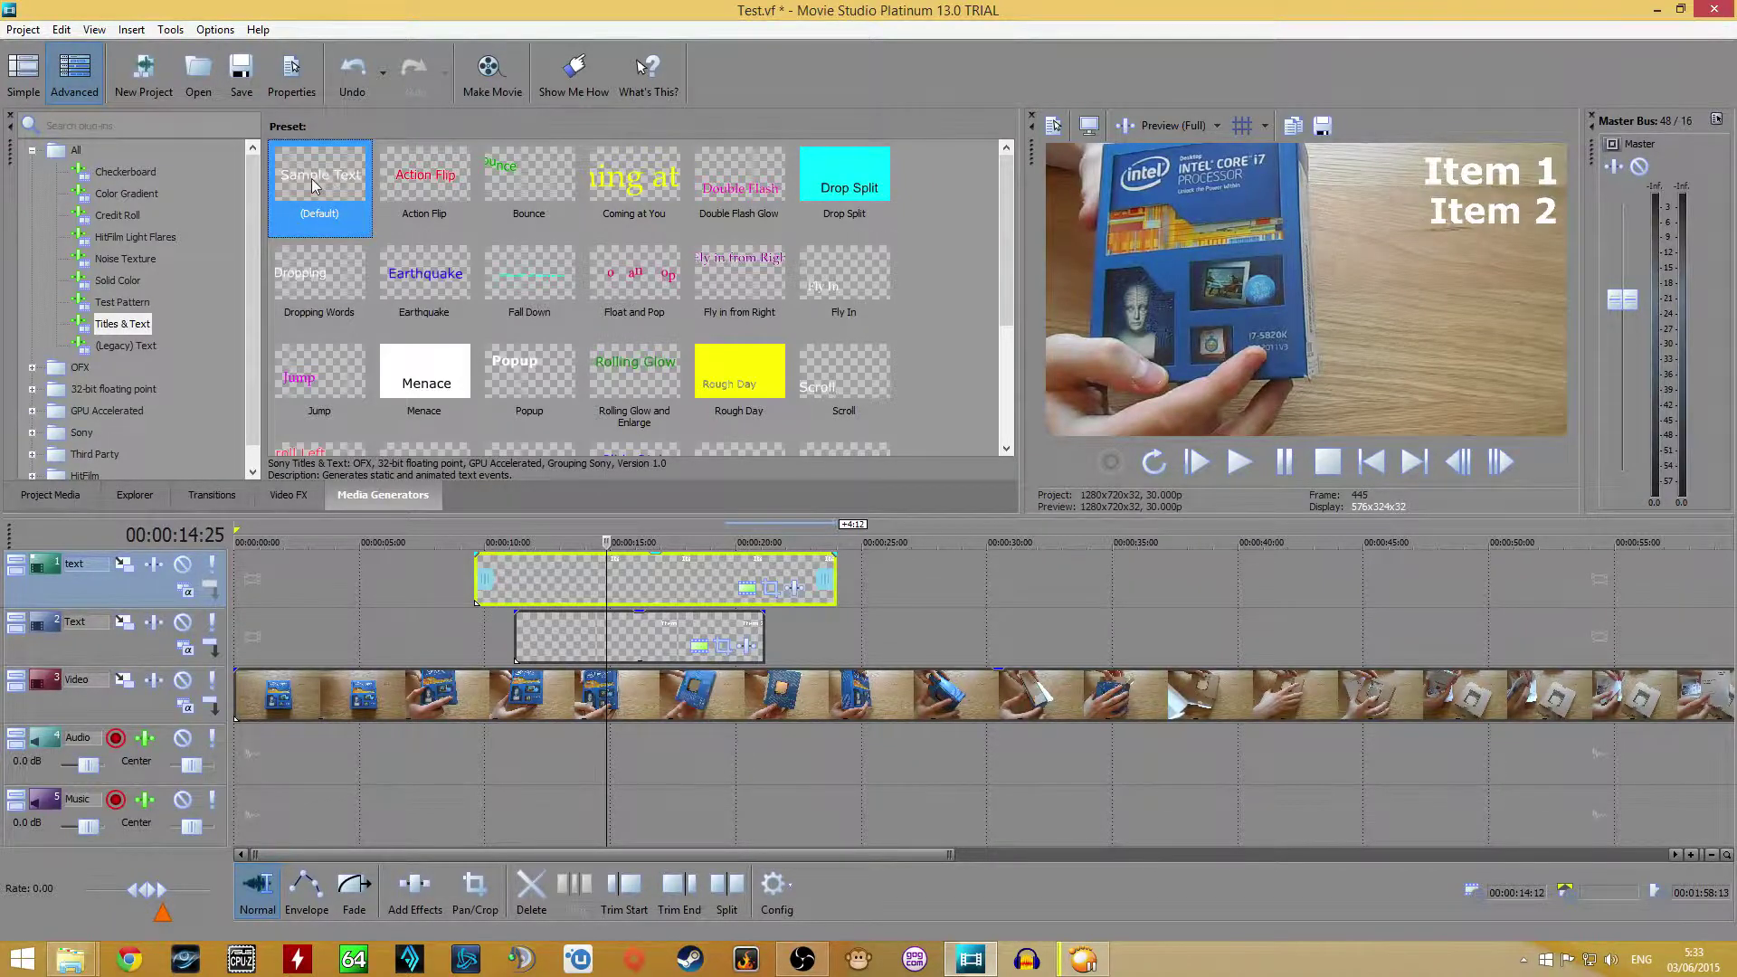